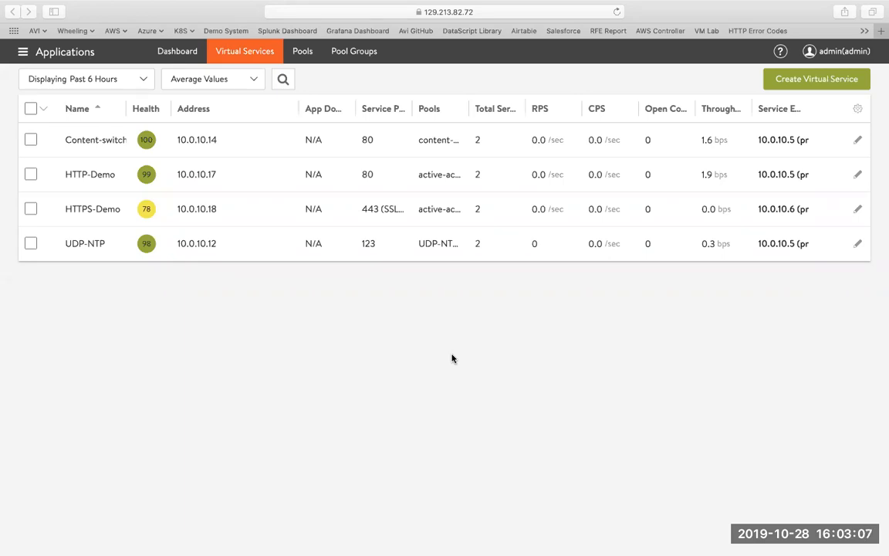
- Switch to the Oracle Cloud console in Chrome and view the virtual cloud networks in the avinetworks compartment
key(ctrl+Left)
key(ctrl+Right)
key(ctrl+Left)
click(647, 513)
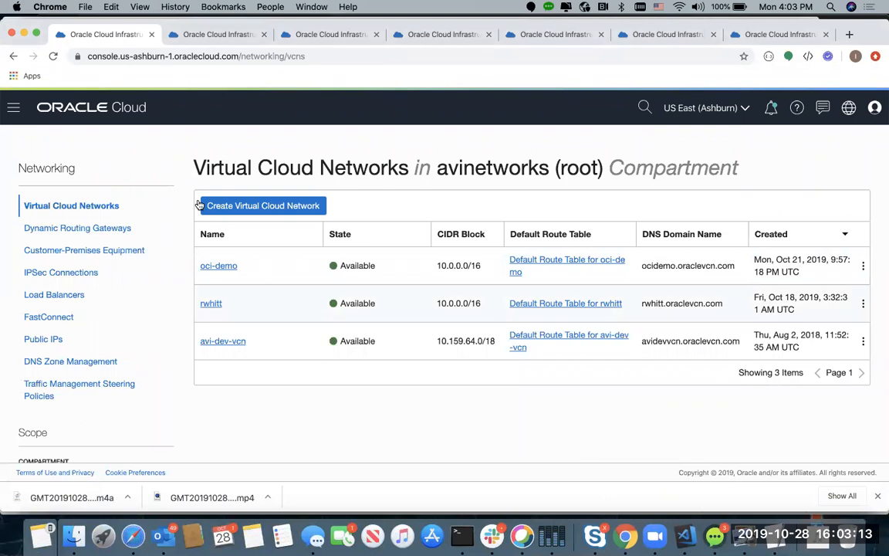
- Review the detail pages of demo-controller-1, ad2-se2, ad3-se2, web-test-1, web-test-2 and web-test-client1
click(182, 34)
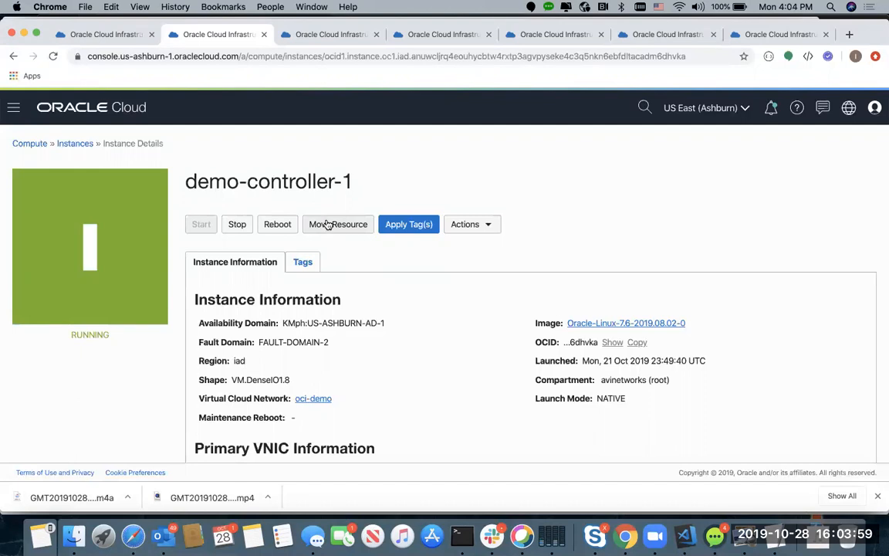
key(ctrl+Tab)
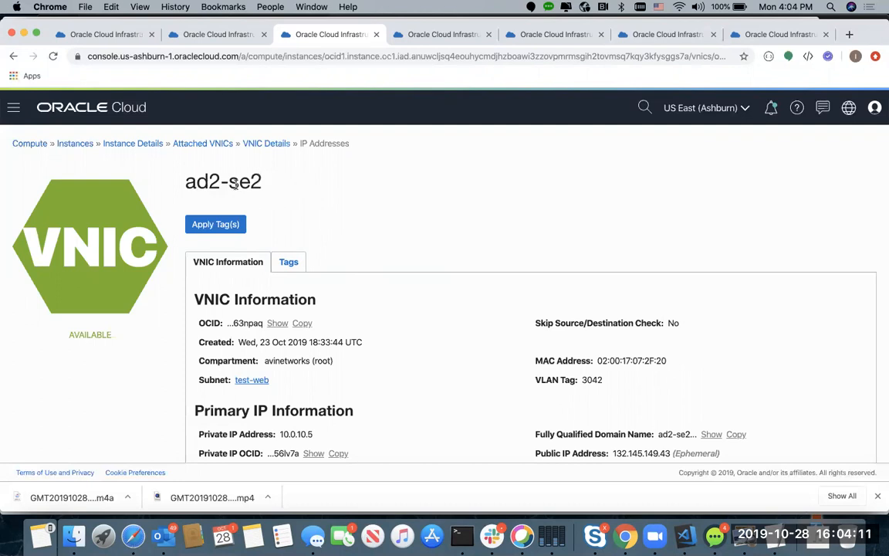
key(ctrl+Tab)
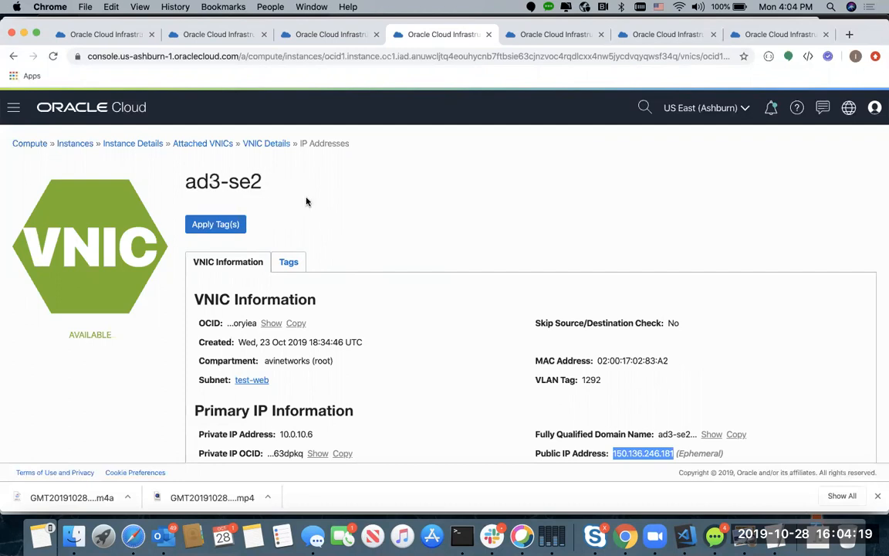
key(ctrl+Tab)
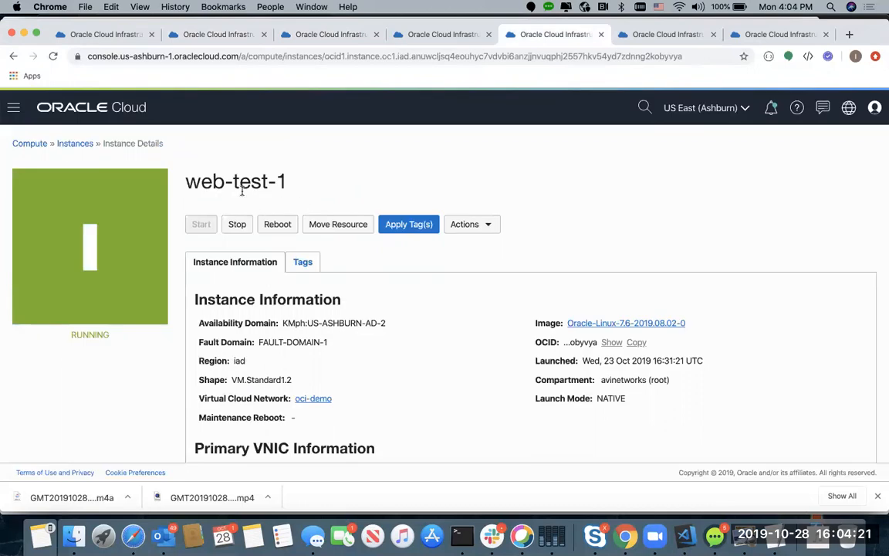
key(ctrl+Tab)
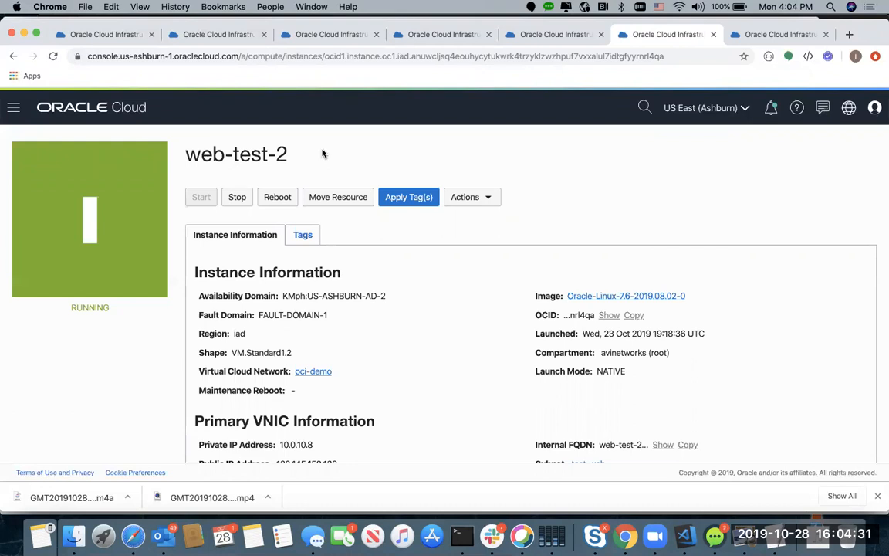
key(ctrl+Tab)
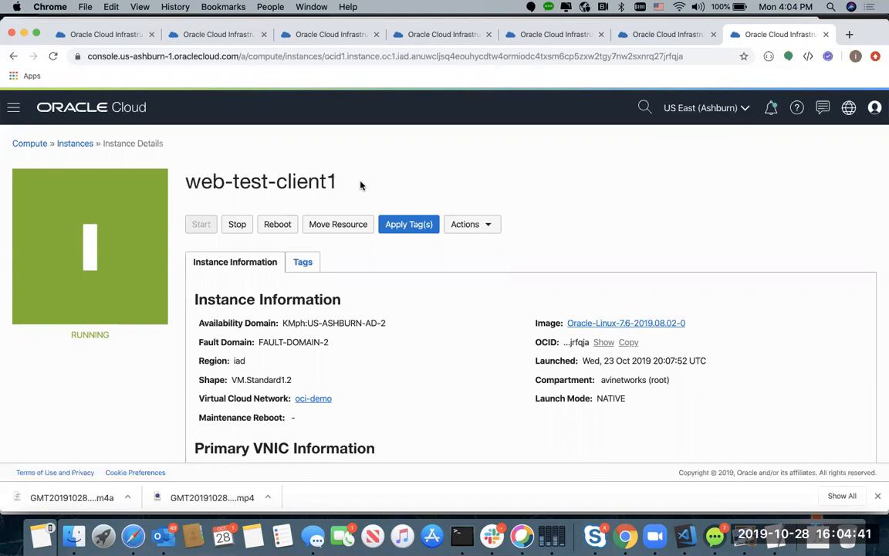
click(216, 35)
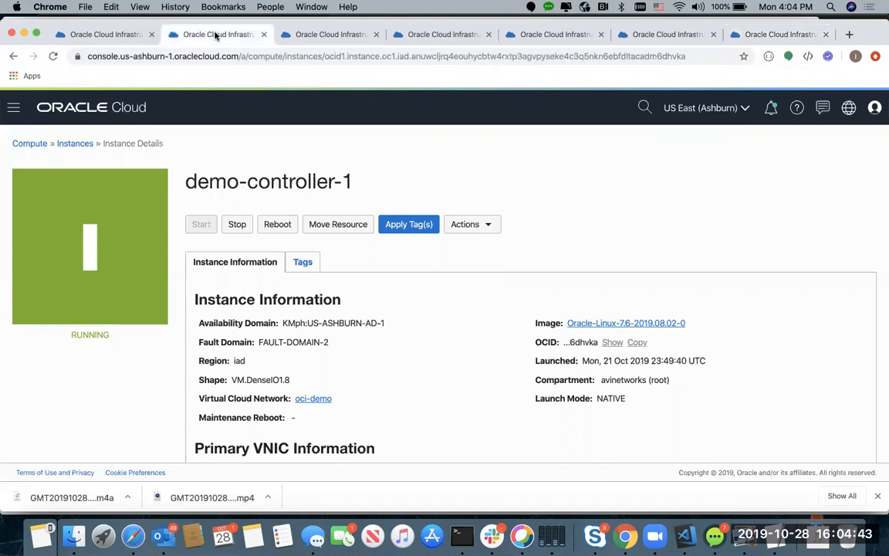
key(ctrl+Tab)
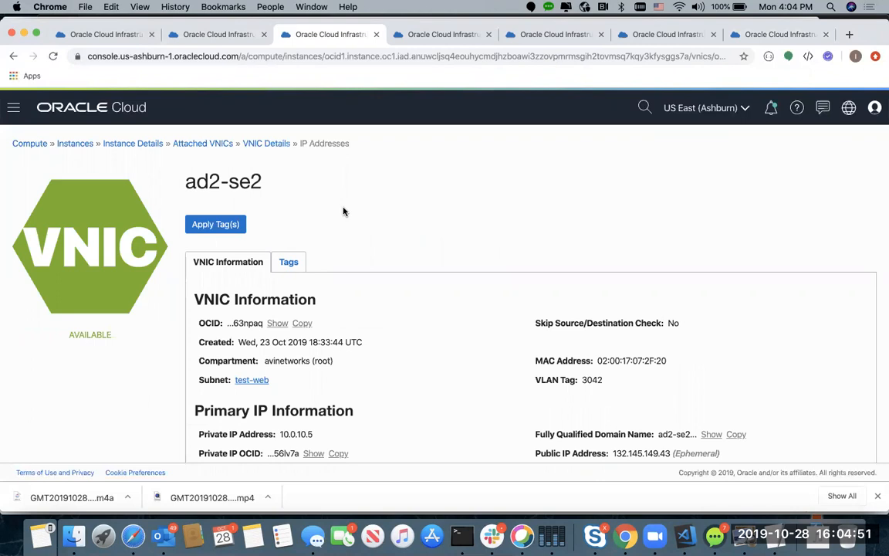
- Switch to the Avi controller in Safari and inspect the 10.0.10.6 service engine's health summary on the infrastructure dashboard
key(ctrl+Right)
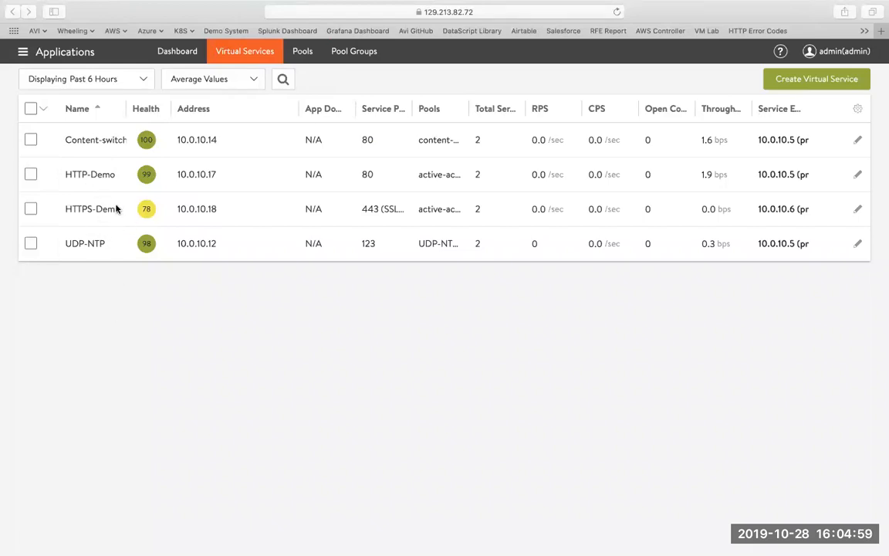
click(53, 54)
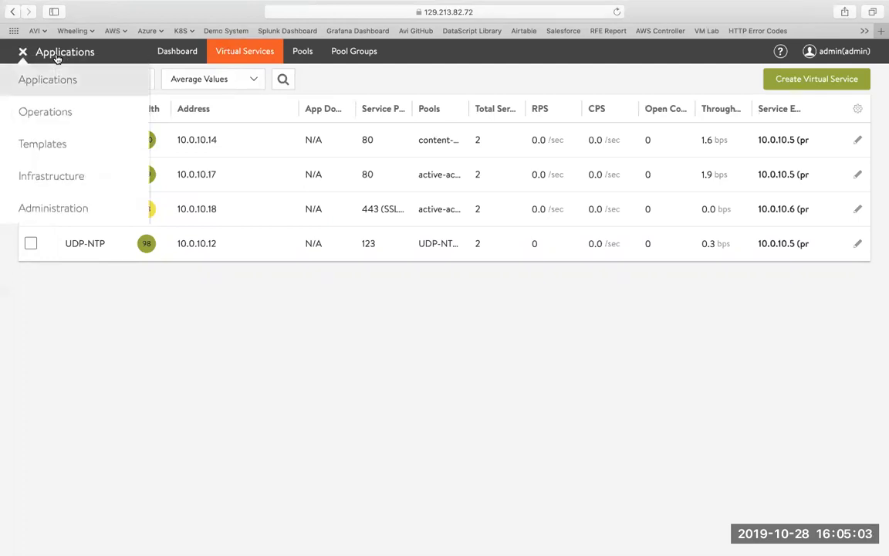
click(49, 180)
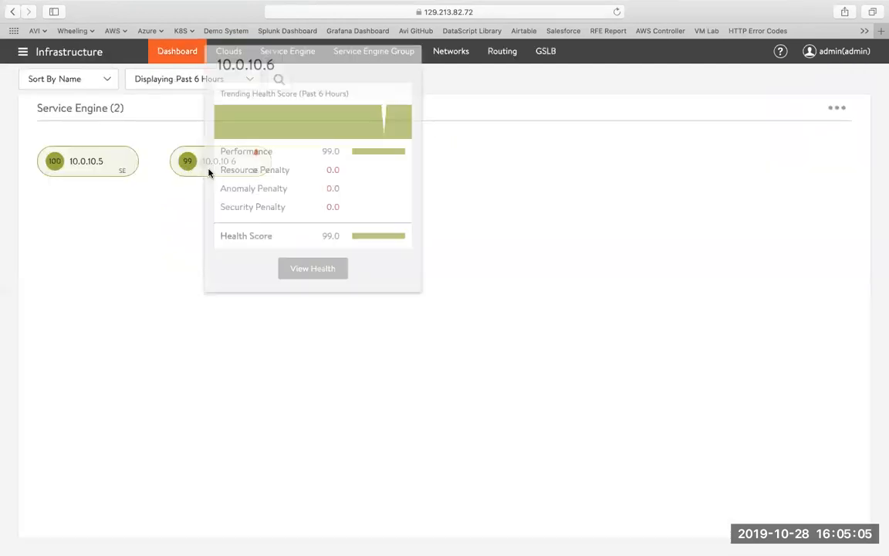
mouse_move(178, 171)
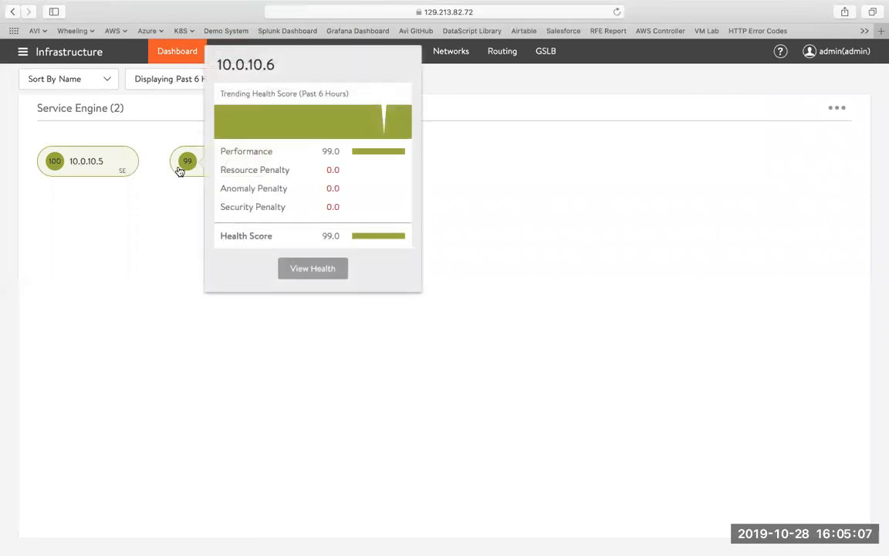
- Examine the analytics of the Content-switch-demo virtual service, and return to the virtual services list
click(58, 51)
click(58, 86)
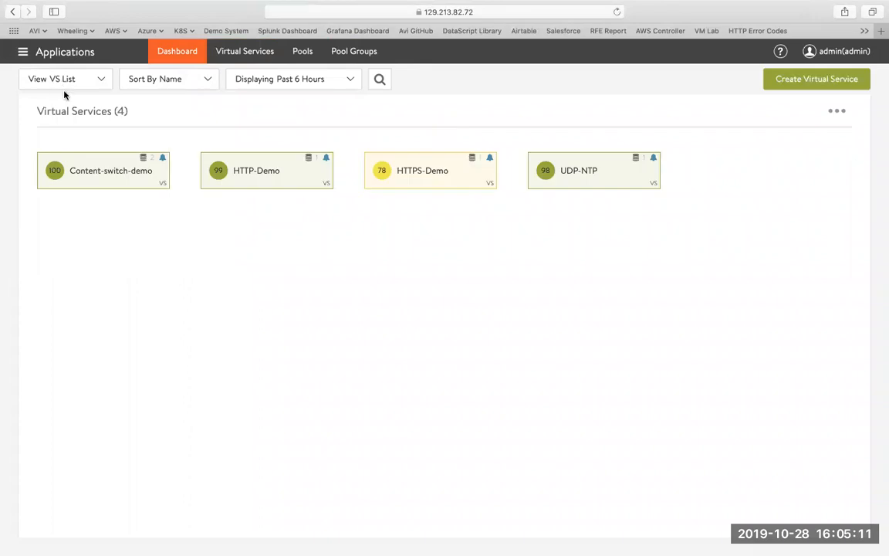
click(90, 170)
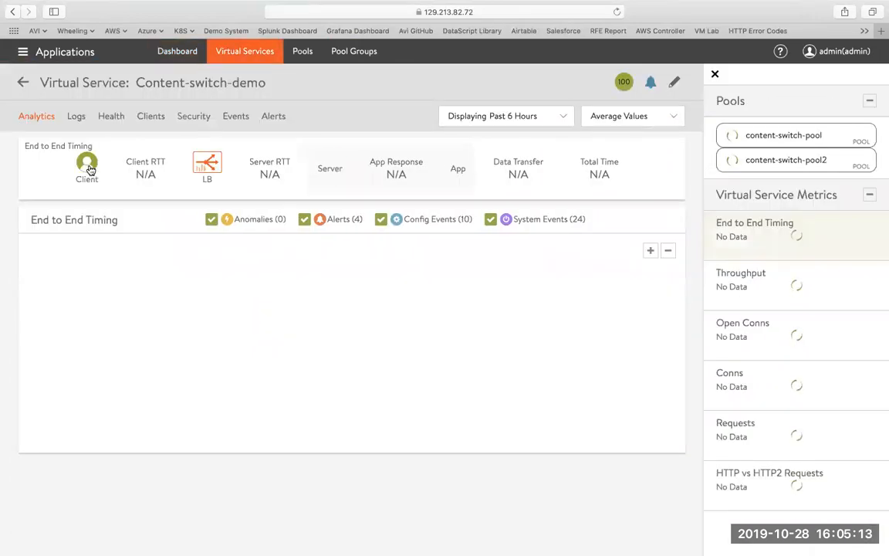
mouse_move(232, 87)
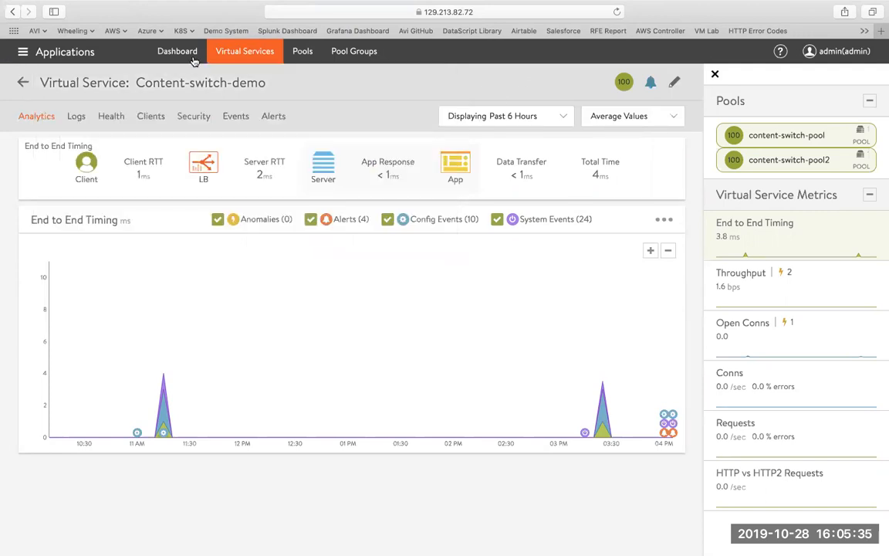
click(217, 51)
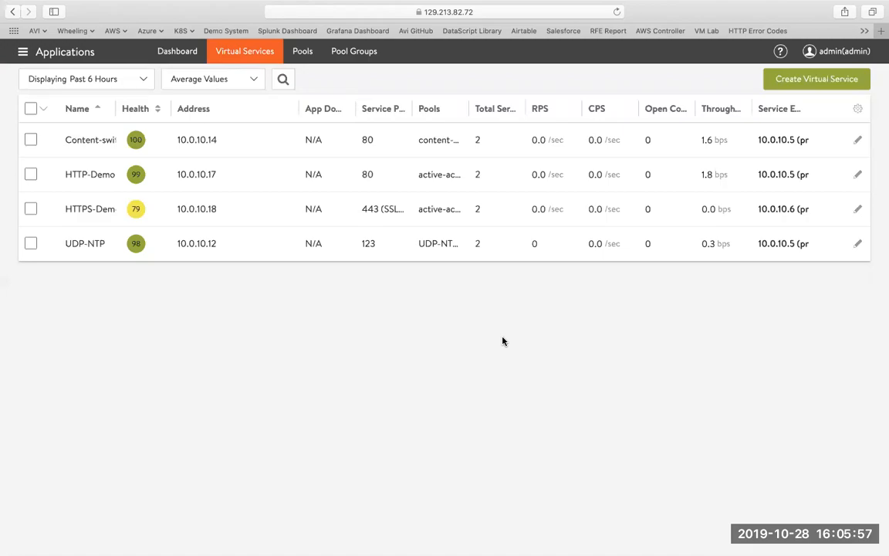
- Switch to the Oracle Cloud console in Chrome and examine the private IP addresses assigned to the ad2-se2 VNIC
key(ctrl+Left)
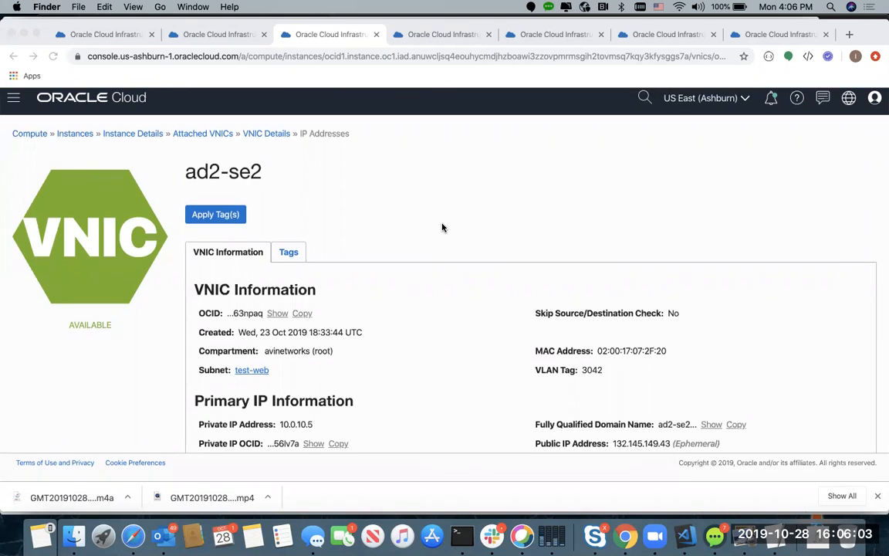
scroll(420, 295, down, 5)
scroll(420, 295, down, 4)
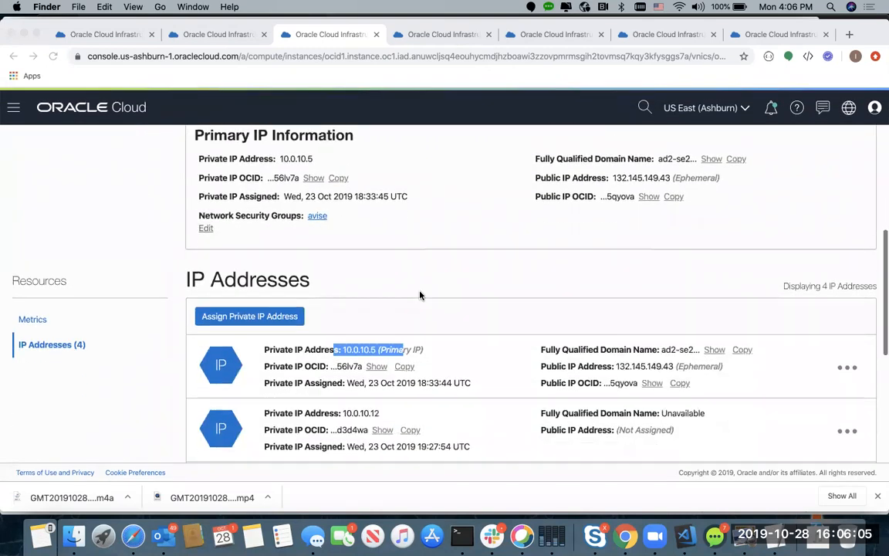
scroll(420, 294, down, 2)
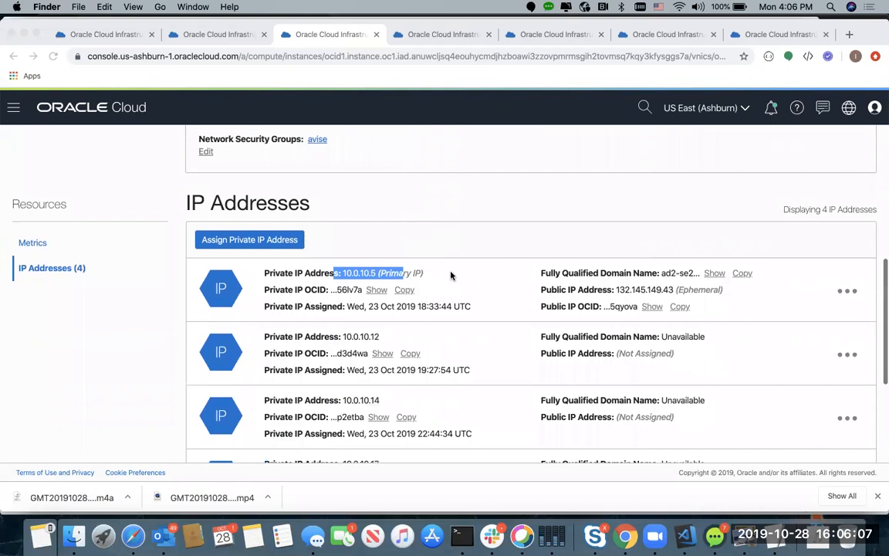
click(441, 278)
click(351, 272)
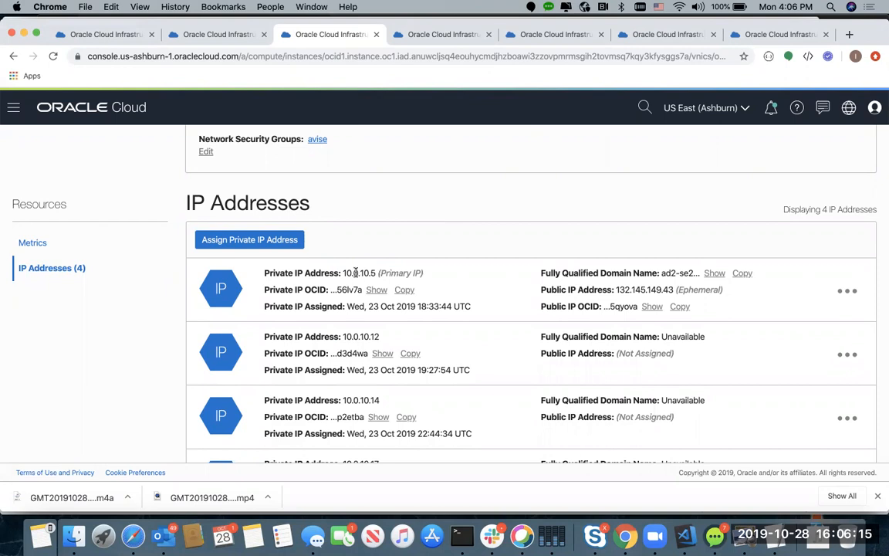
scroll(357, 273, down, 3)
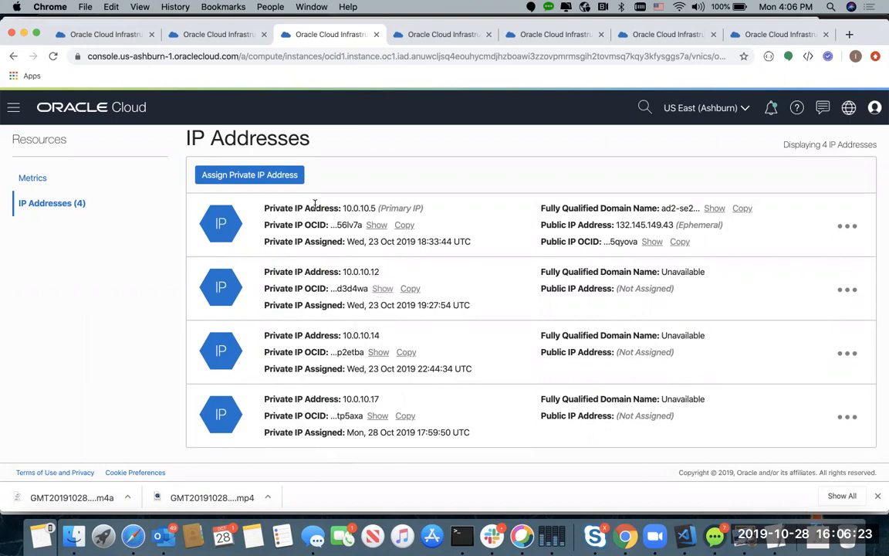
- Examine the private IP addresses assigned to the ad3-se2 VNIC and compare them with those of ad2-se2
key(ctrl+shift+Tab)
key(ctrl+Tab)
key(ctrl+Tab)
scroll(354, 302, down, 3)
scroll(354, 302, down, 5)
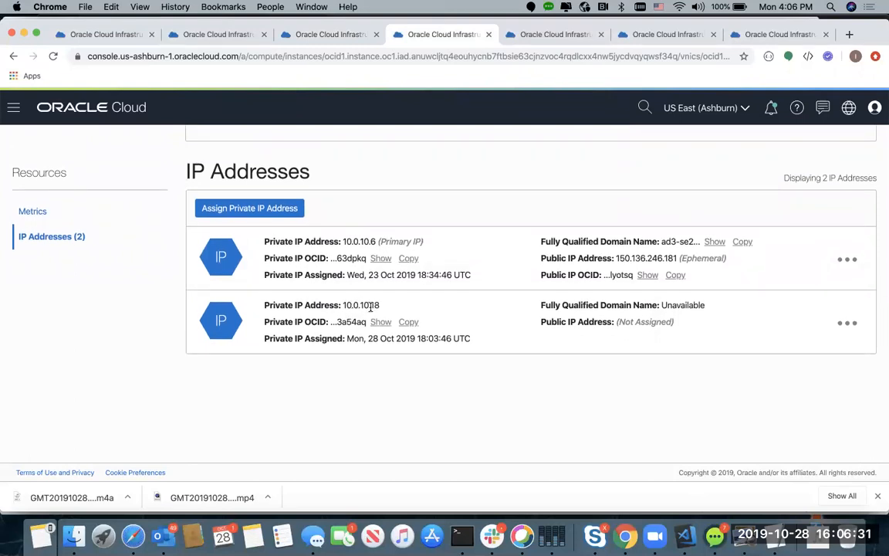
key(ctrl+shift+Tab)
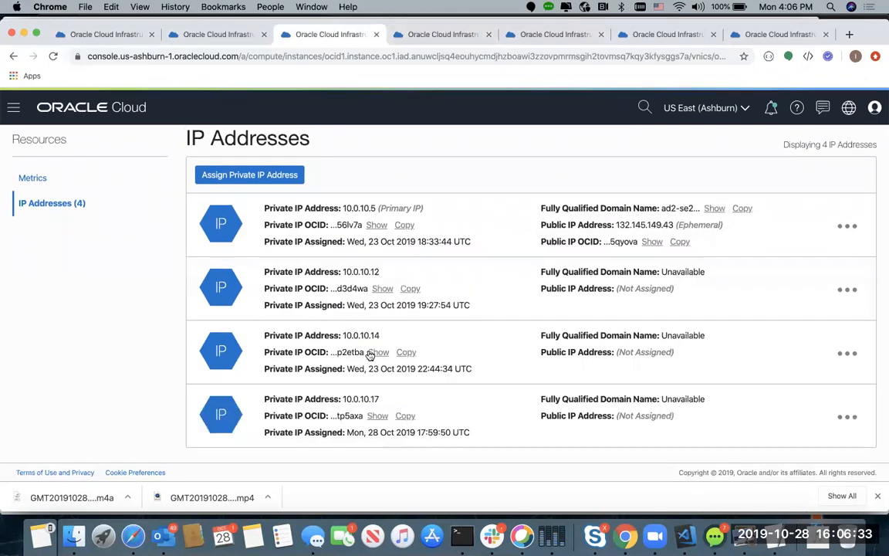
scroll(379, 301, down, 2)
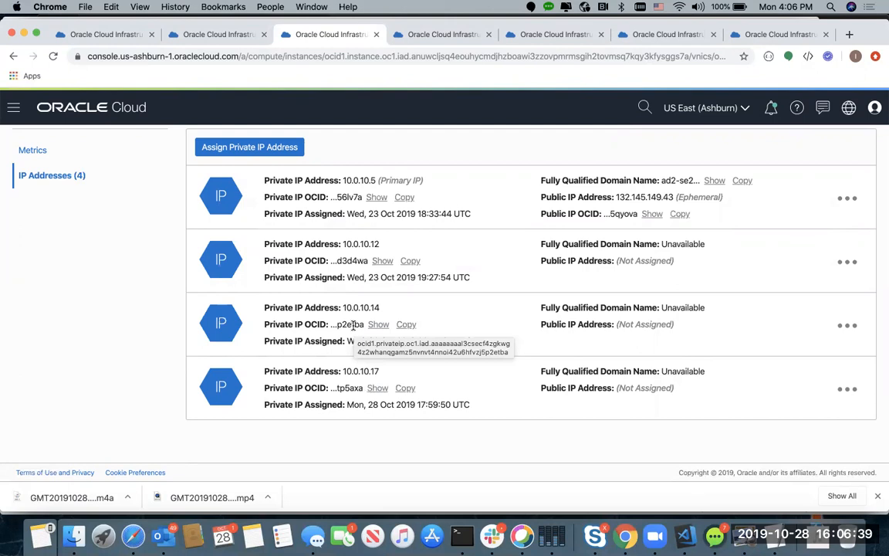
- Switch to the Avi controller in Safari, start a new virtual service with advanced setup, and name it OCI-Demo-HTTP
key(ctrl+Right)
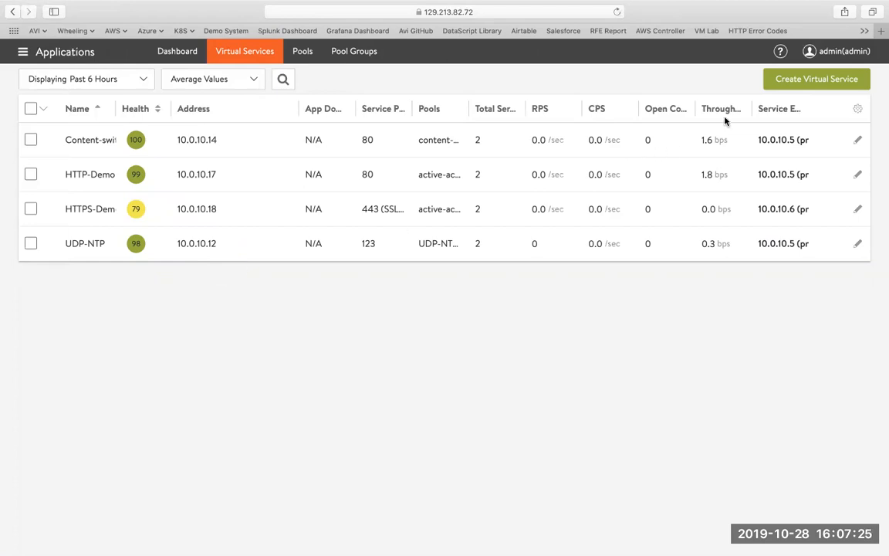
click(795, 81)
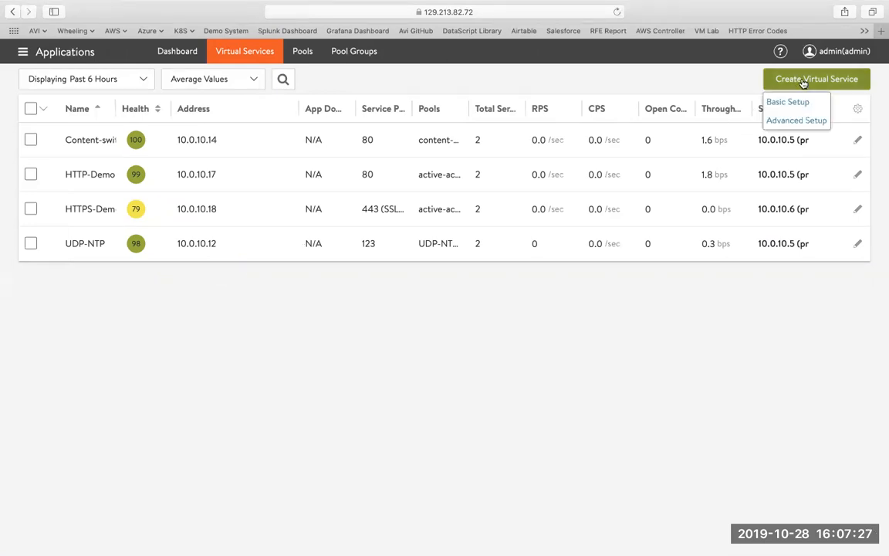
click(780, 121)
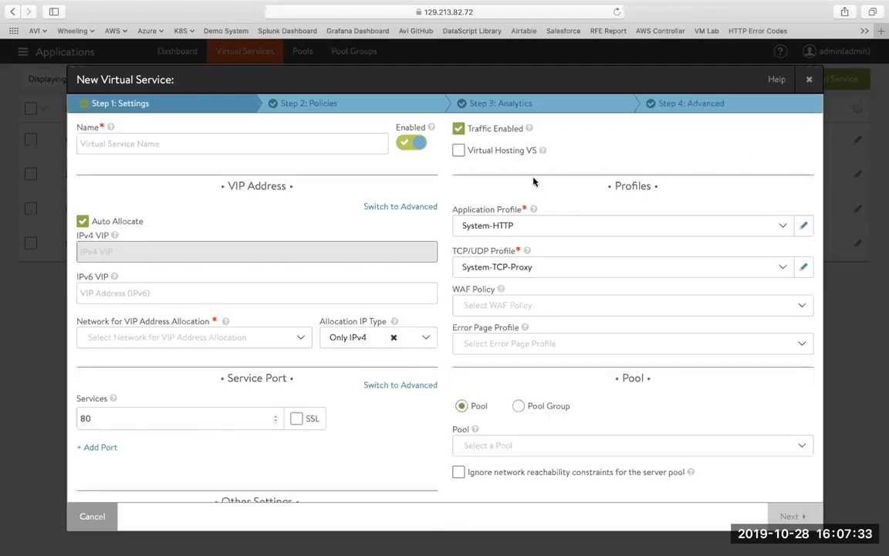
click(239, 146)
text(OCI-Demo)
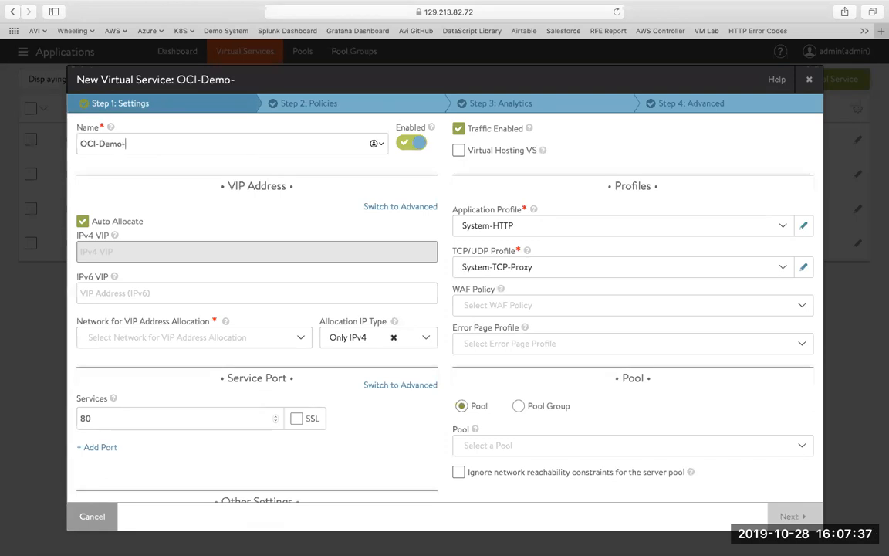
text(-HTTP)
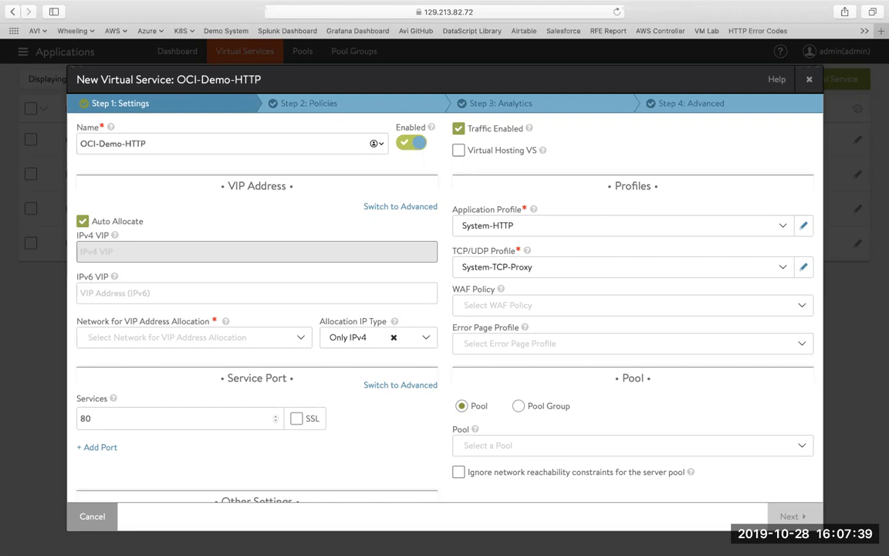
- Choose test-web - 10.0.10.0/24 as the VIP's network and IPv4 subnet, and toggle automatic VIP allocation off and back on
click(219, 338)
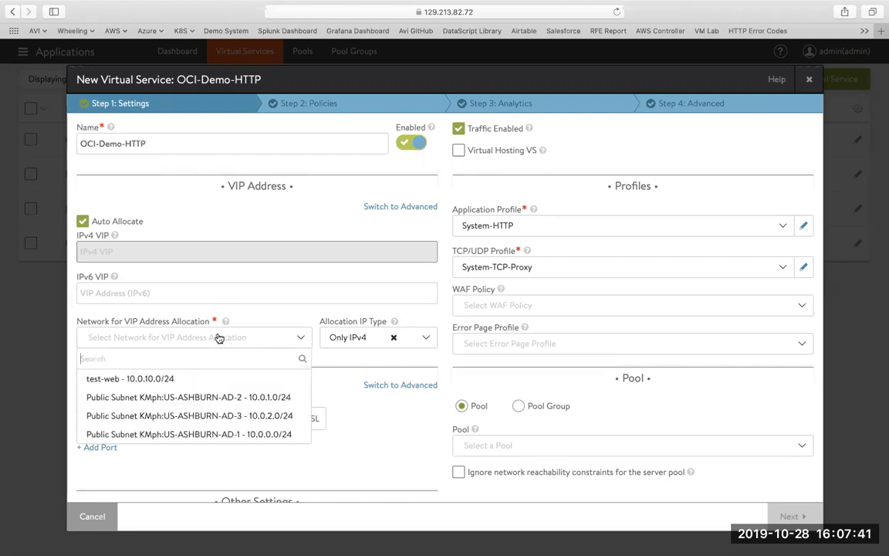
click(187, 381)
click(205, 379)
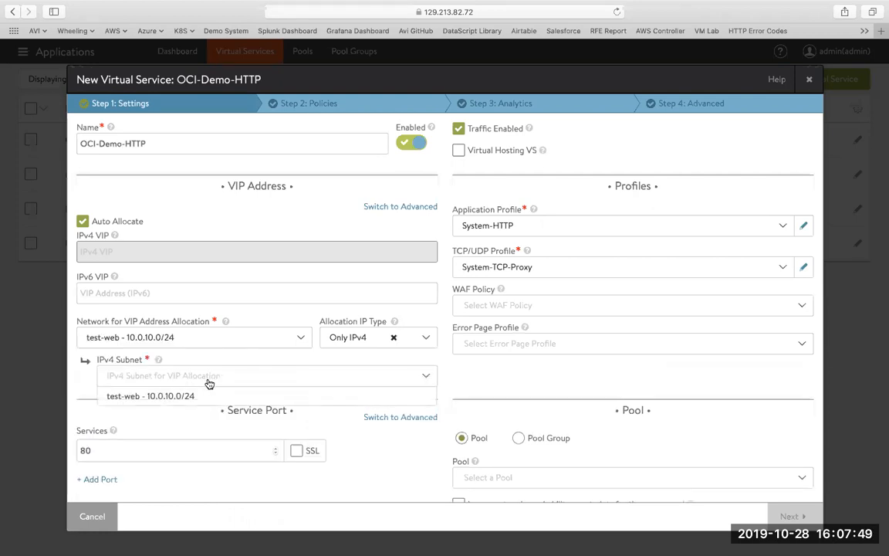
click(203, 395)
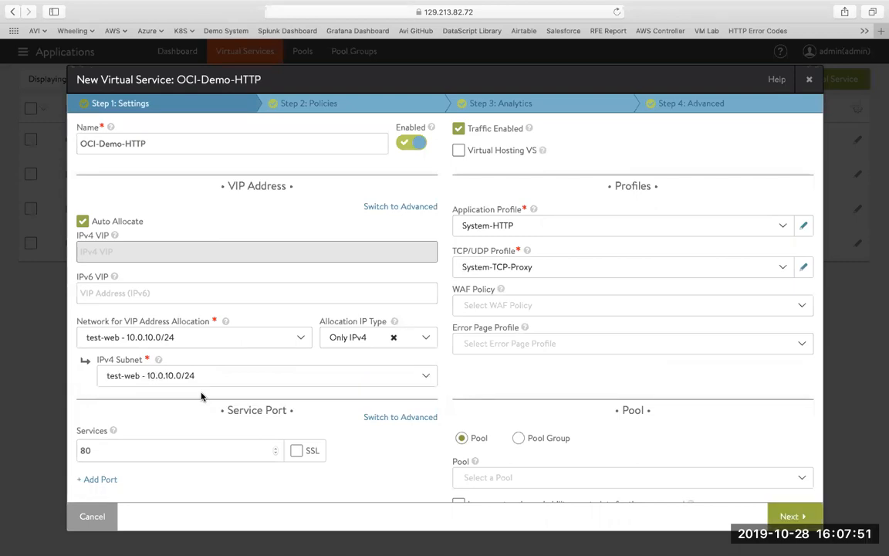
click(82, 222)
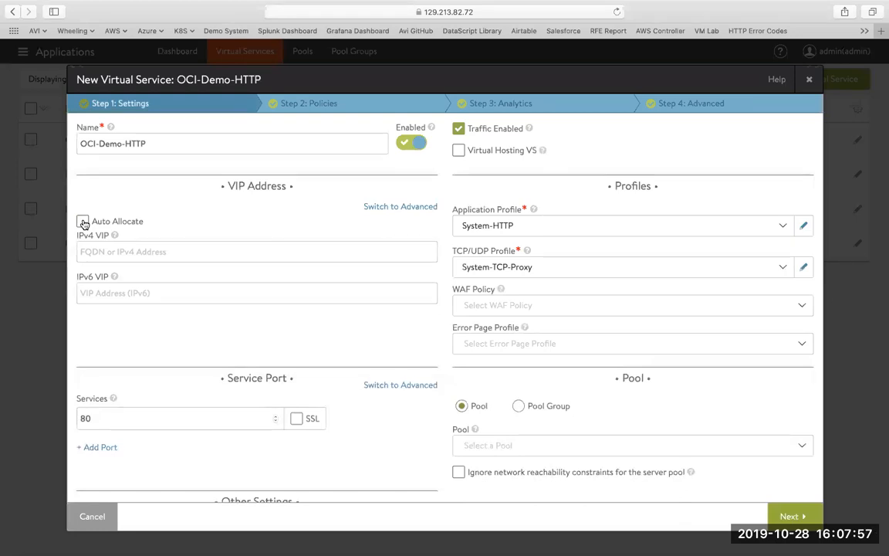
click(83, 222)
- Select test-web - 10.0.10.0/24 again as the network for VIP address allocation and as its IPv4 subnet
click(169, 338)
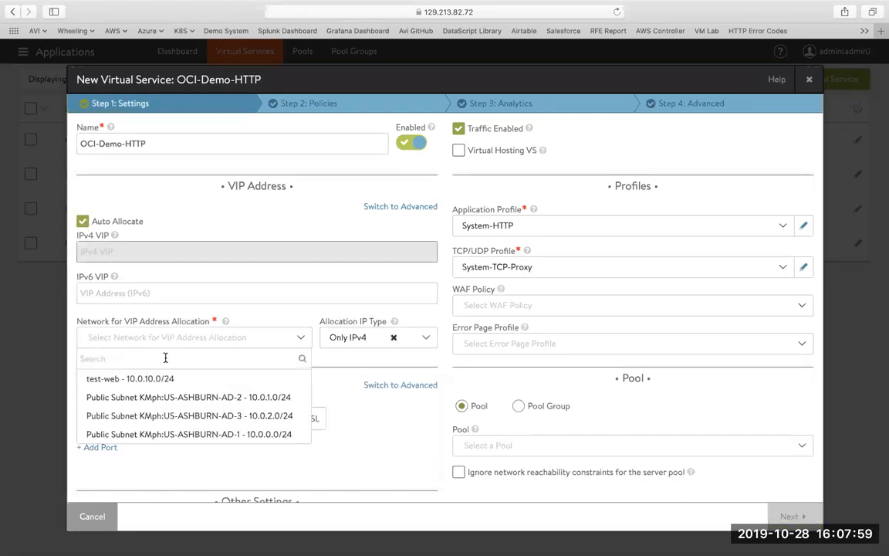
click(154, 378)
click(194, 375)
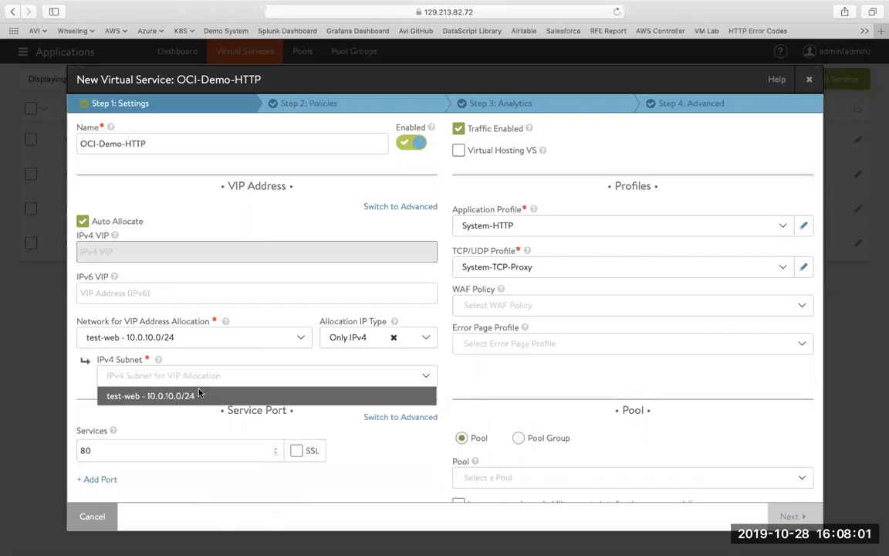
click(198, 395)
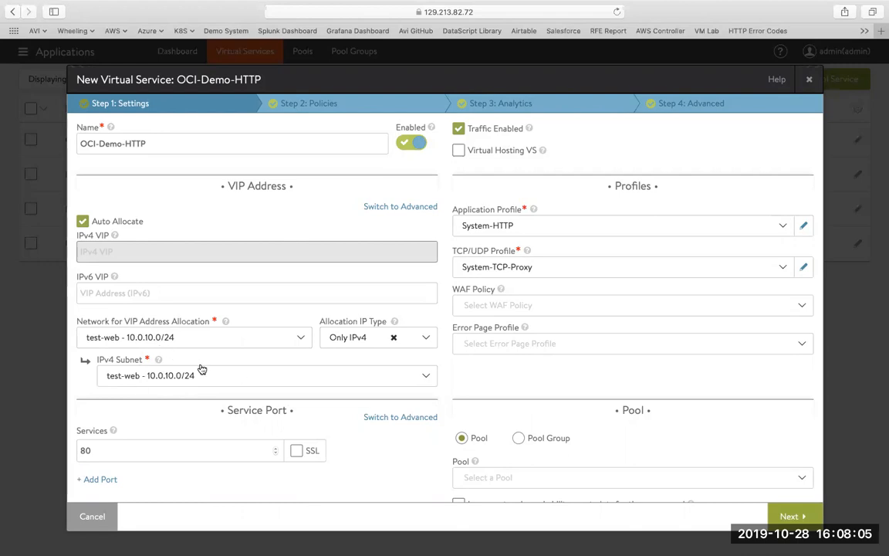
- Create a new pool for the virtual service with Round Robin load balancing and continue to its server settings
scroll(198, 395, down, 3)
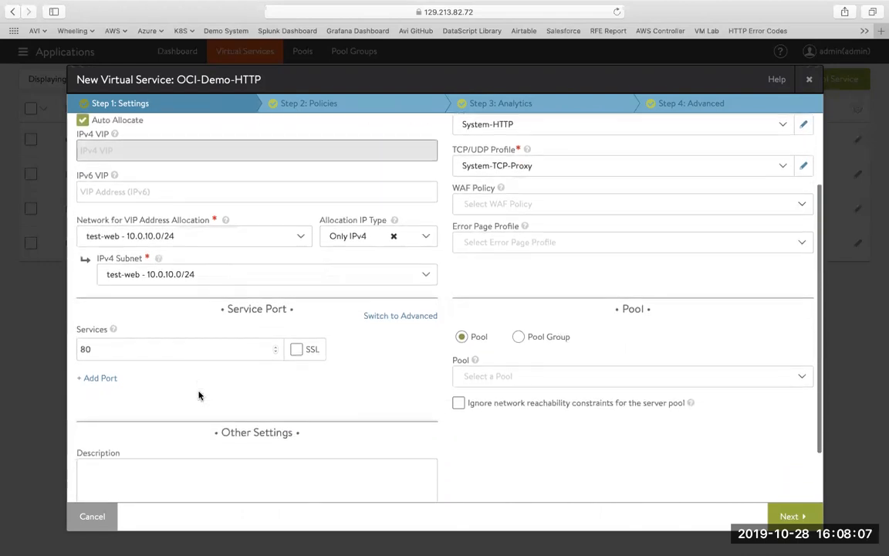
scroll(479, 367, down, 1)
click(578, 340)
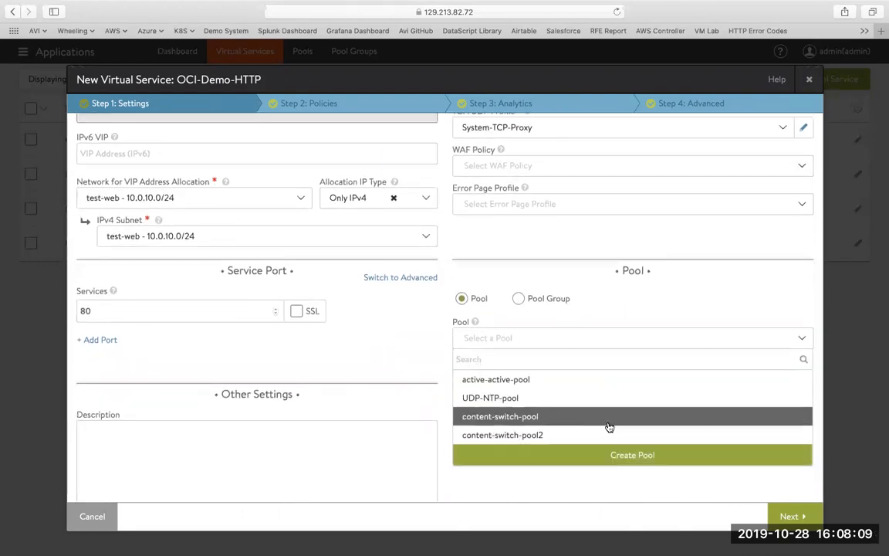
click(610, 457)
scroll(597, 339, down, 1)
scroll(598, 337, down, 2)
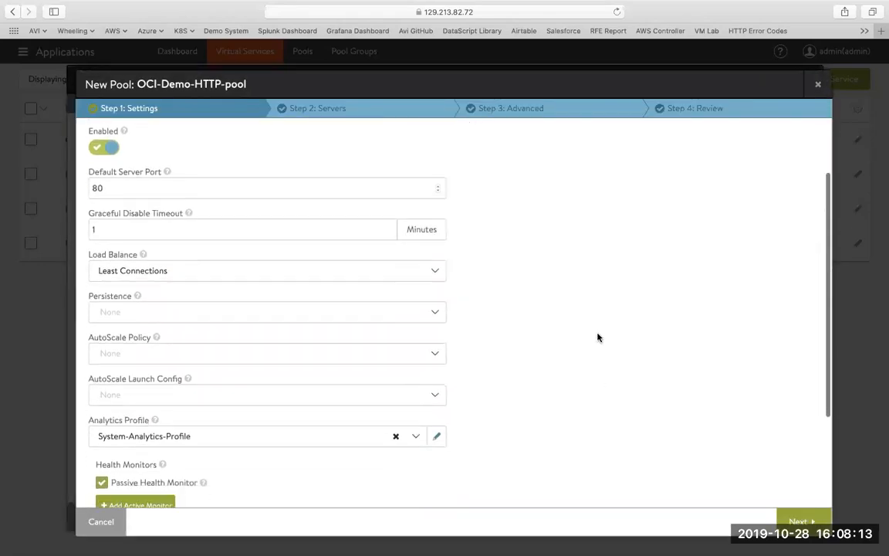
click(314, 280)
scroll(230, 328, down, 2)
click(176, 365)
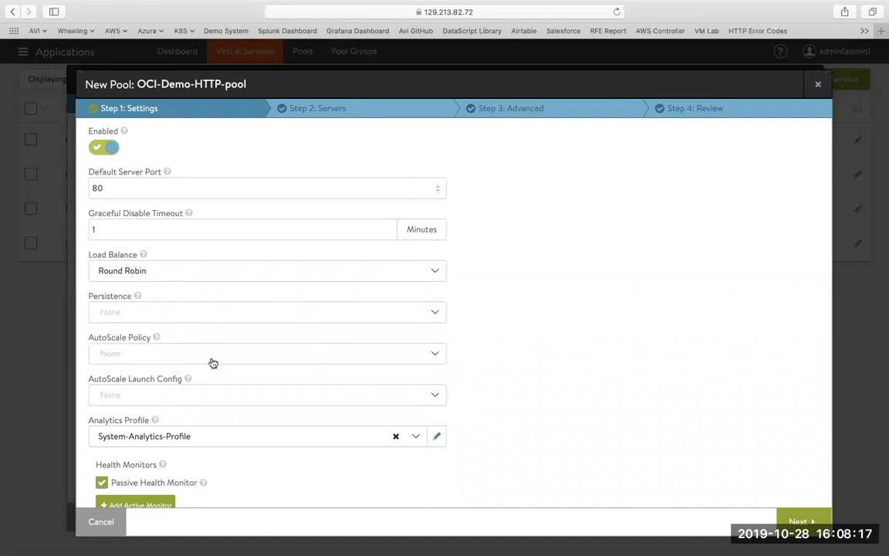
scroll(461, 309, up, 1)
scroll(461, 294, up, 2)
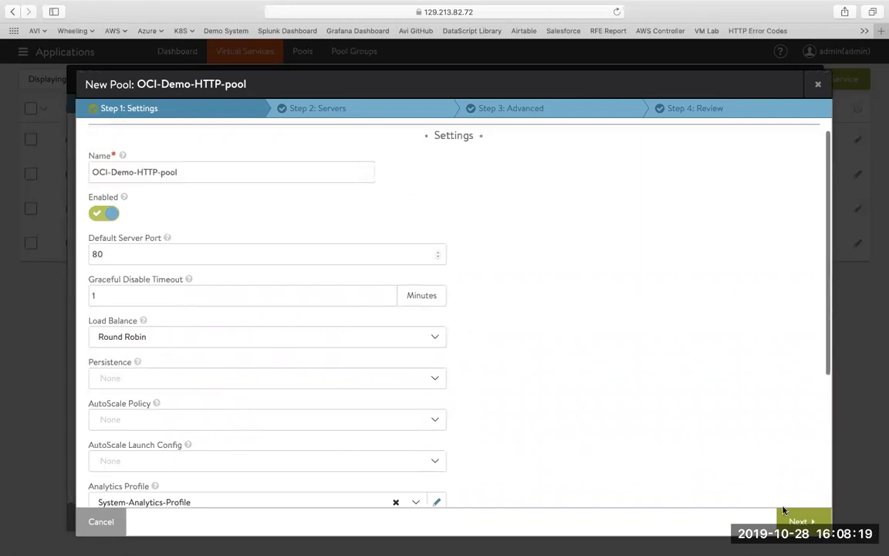
click(798, 521)
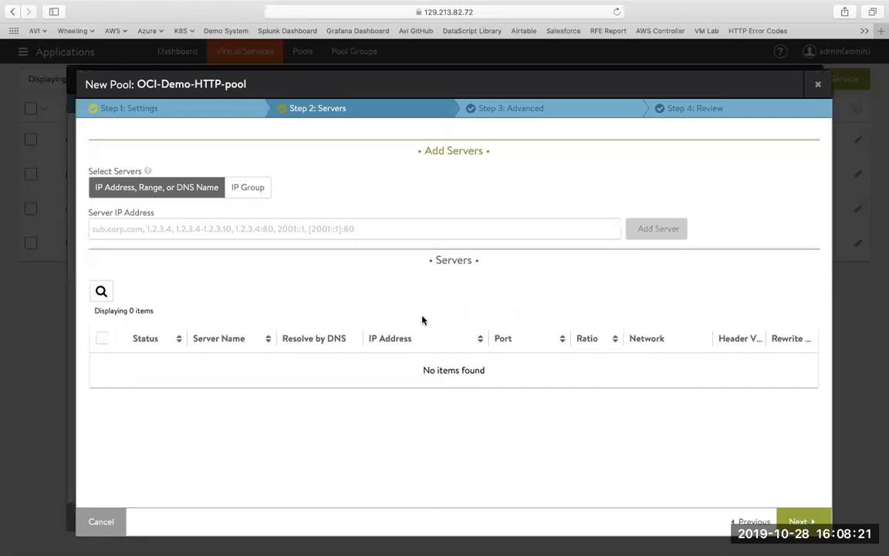
- Switch to the Oracle Cloud console in Chrome and look up the private IP addresses of the web-test-1 and web-test-2 instances
key(ctrl+Left)
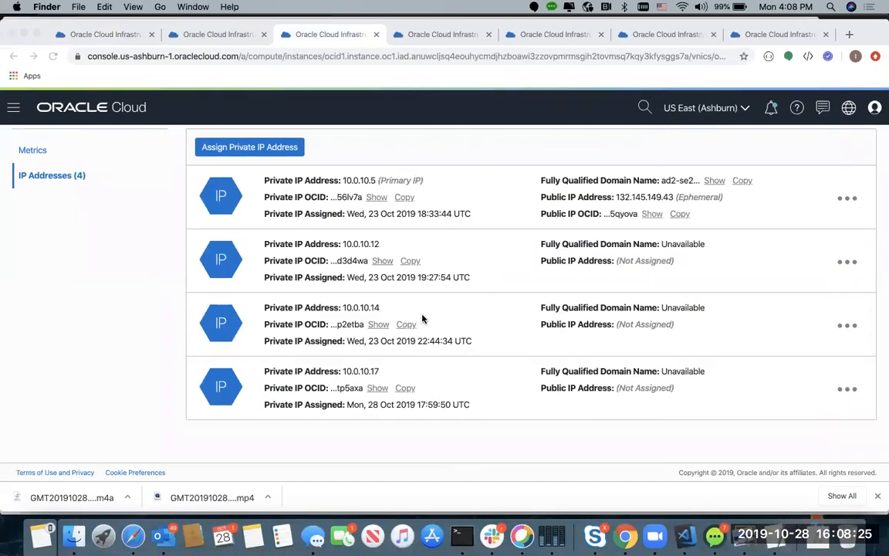
click(457, 244)
key(ctrl+Tab)
key(ctrl+Tab)
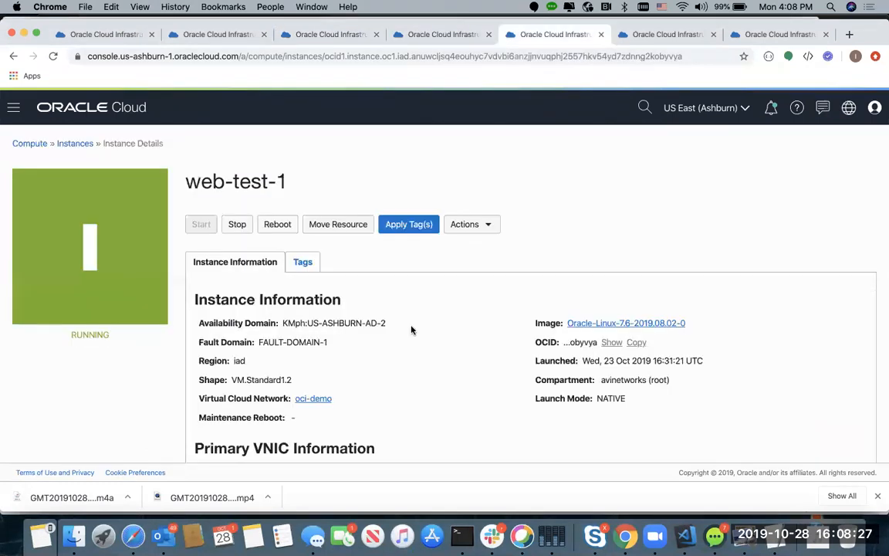
scroll(411, 329, down, 3)
scroll(412, 329, down, 1)
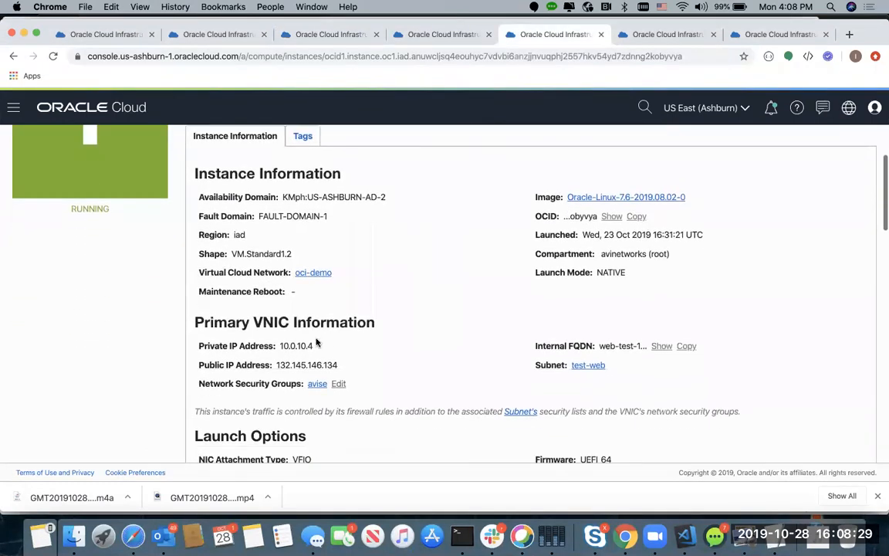
drag(283, 345, 323, 351)
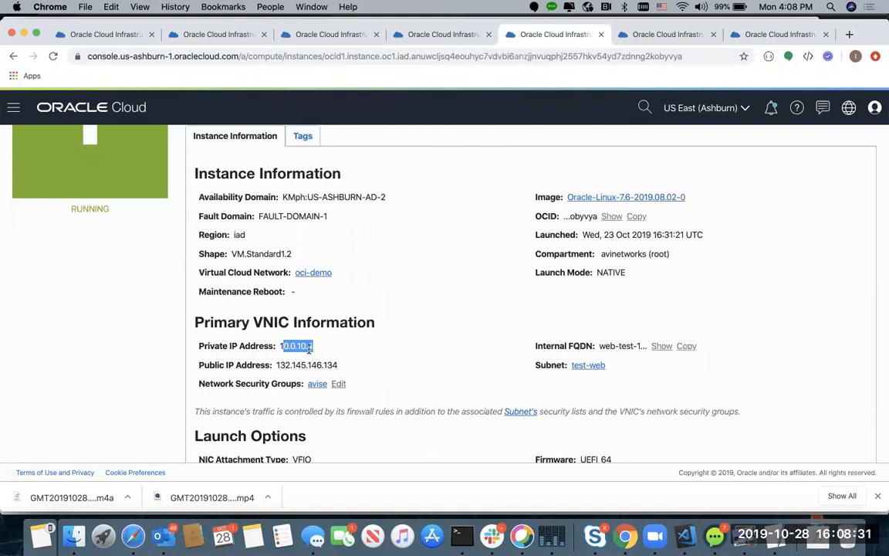
key(ctrl+Tab)
scroll(320, 343, down, 2)
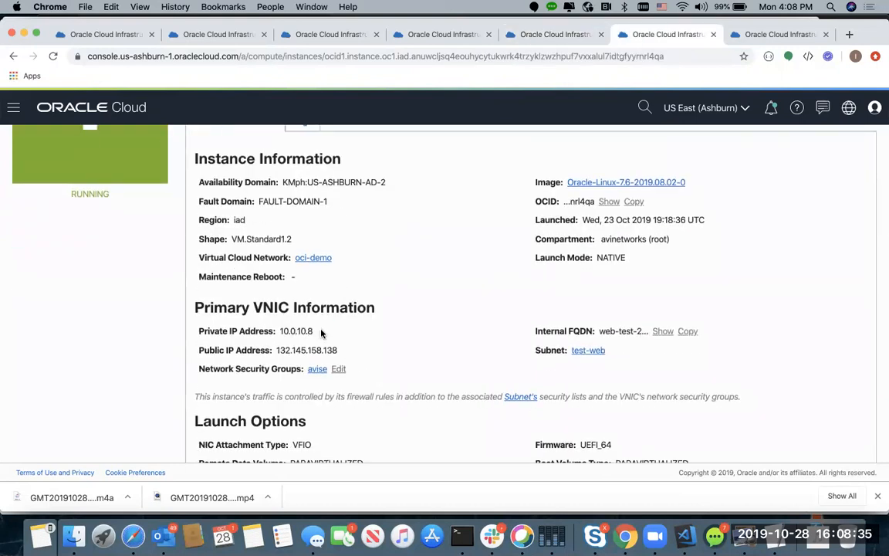
- Switch back to the Avi controller in Safari and add servers 10.0.10.4 and 10.0.10.8 to the pool
key(super+Tab)
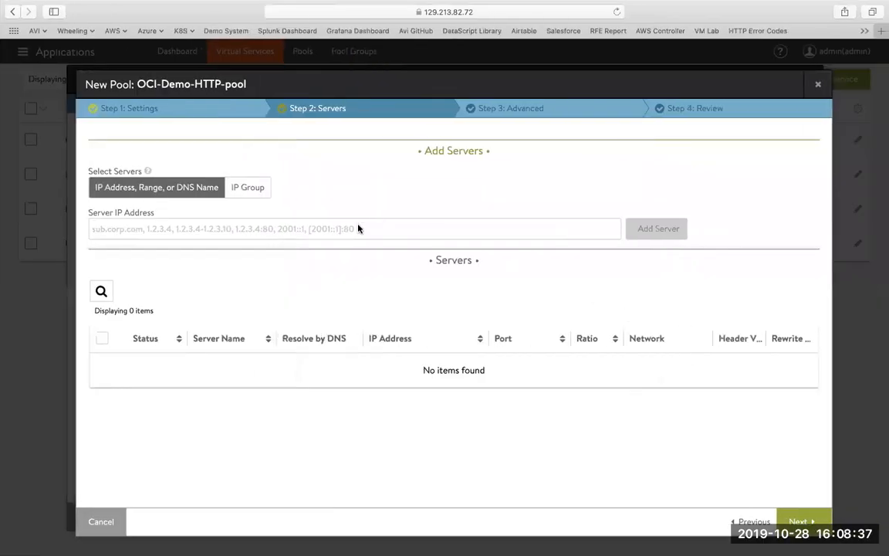
text(10.0.10.4)
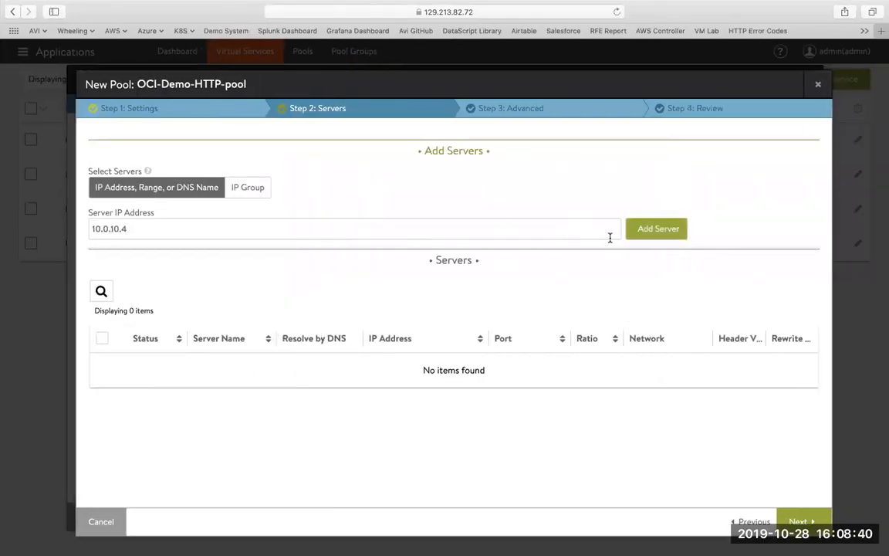
click(655, 228)
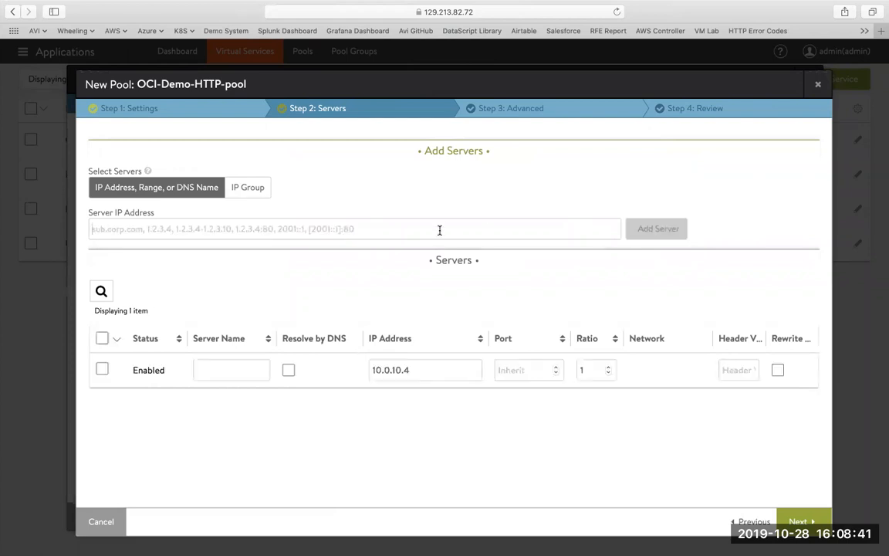
click(433, 230)
text(10.0.10.8)
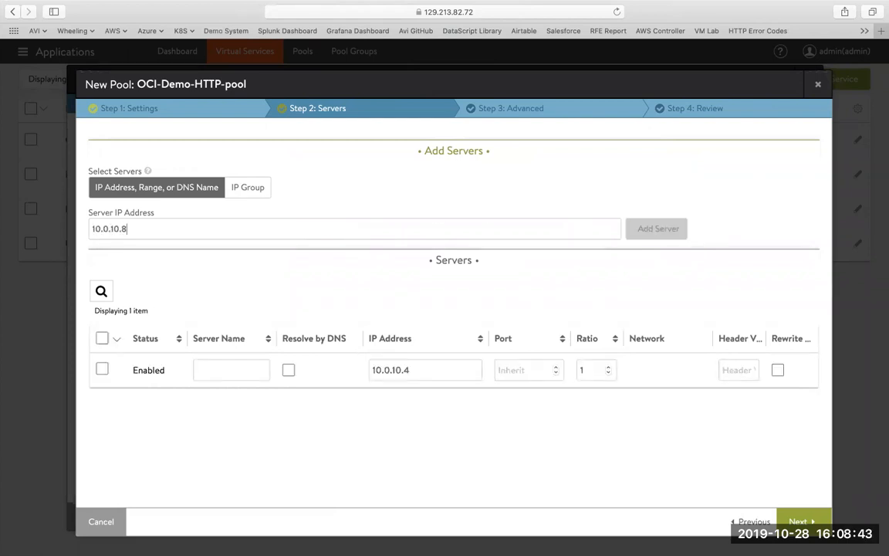
click(662, 229)
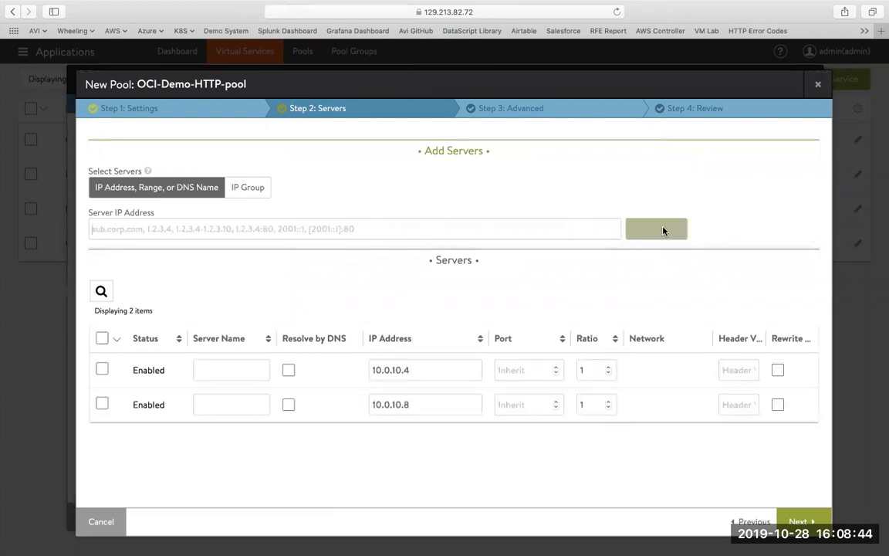
- Keep the pool's default advanced settings and save OCI-Demo-HTTP-pool
click(803, 522)
click(804, 522)
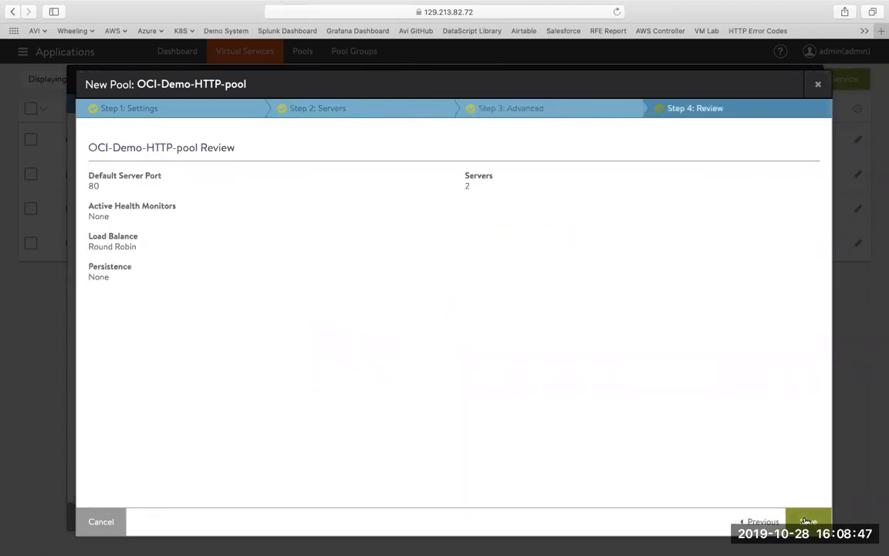
click(806, 521)
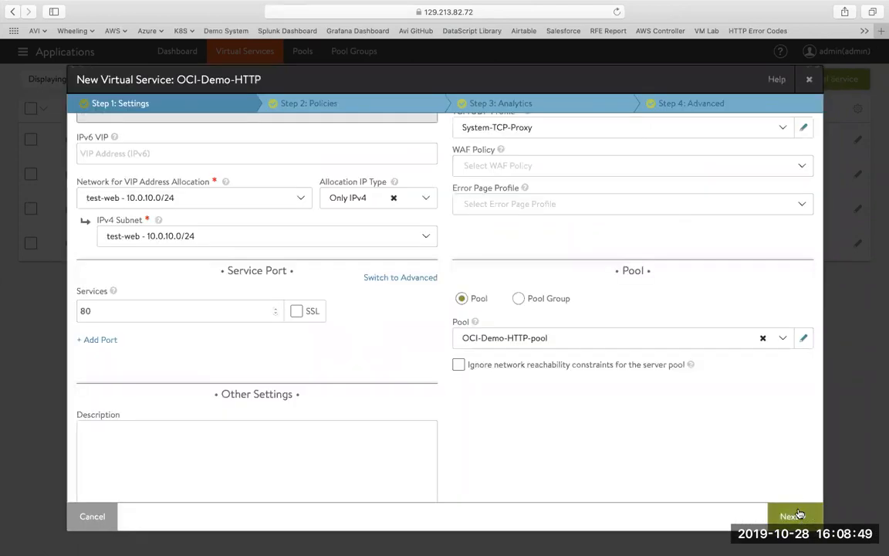
- Keep the default policies and analytics, assign the OCI SE group in the advanced settings, and save the virtual service
click(803, 517)
click(800, 515)
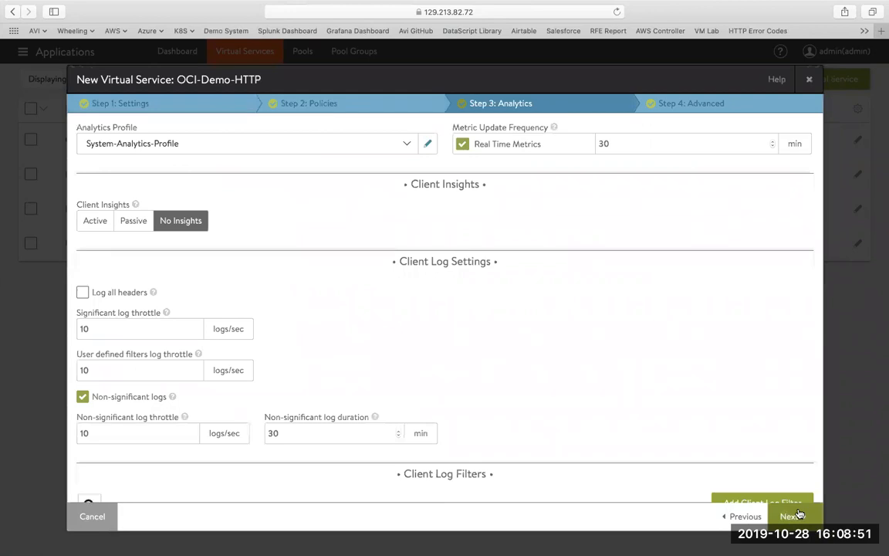
click(795, 515)
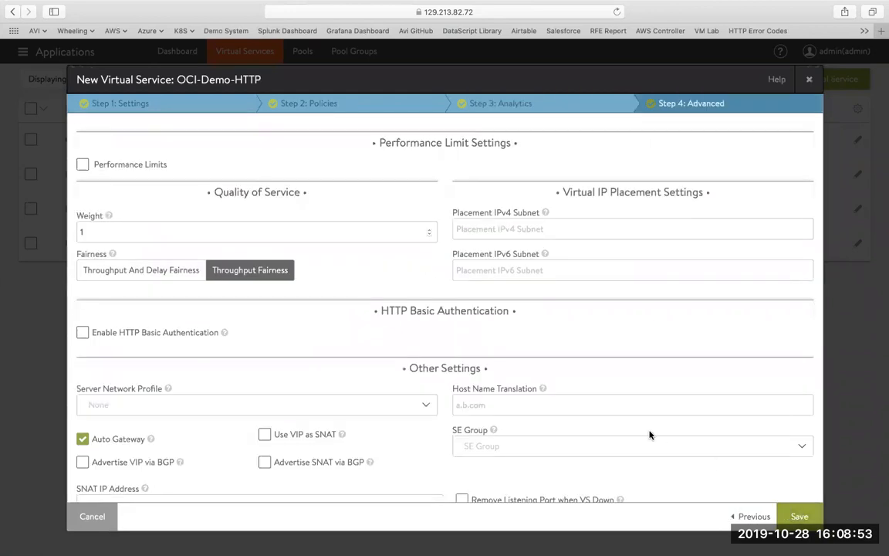
scroll(617, 417, down, 3)
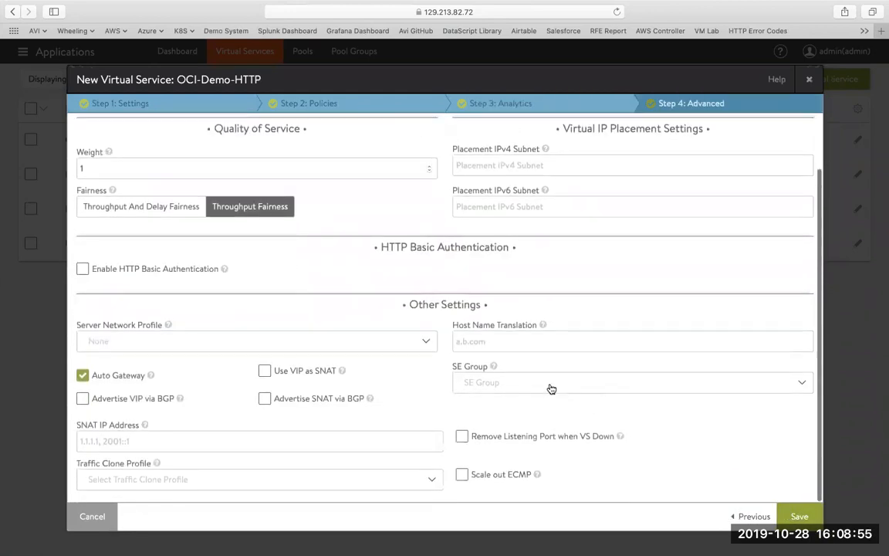
click(551, 388)
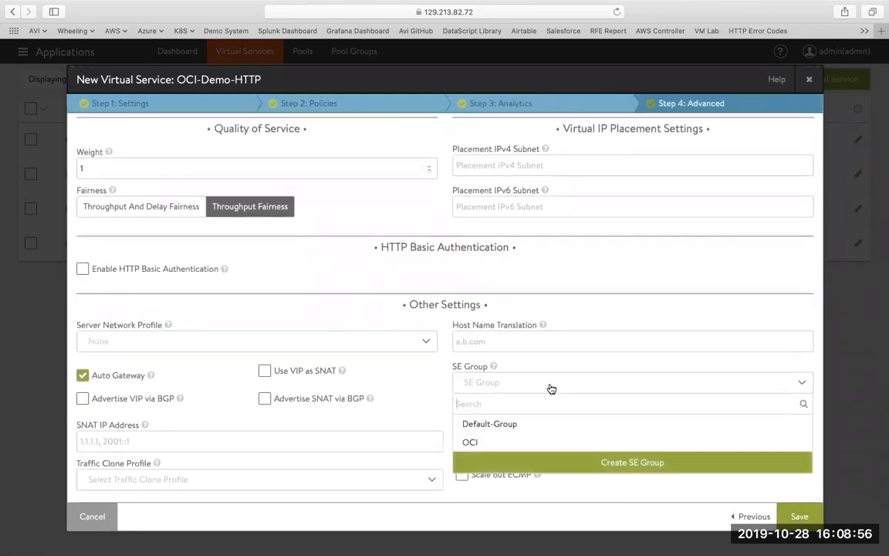
click(476, 445)
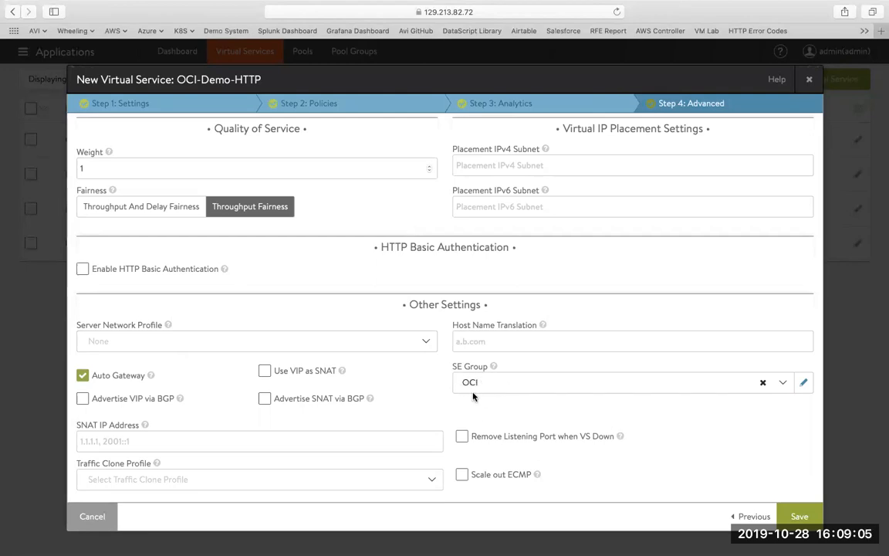
click(797, 521)
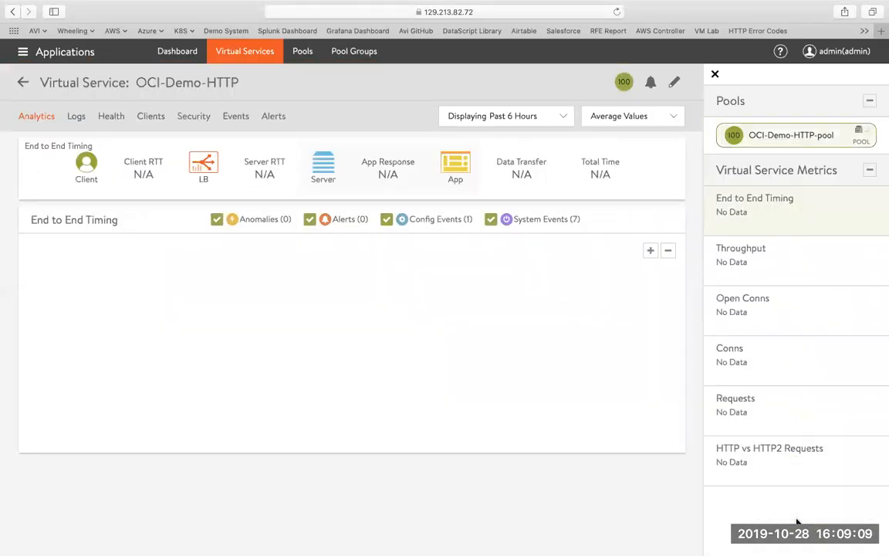
- Show the details of the OCI-Demo-HTTP virtual service and copy its VIP address
mouse_move(623, 82)
mouse_move(176, 85)
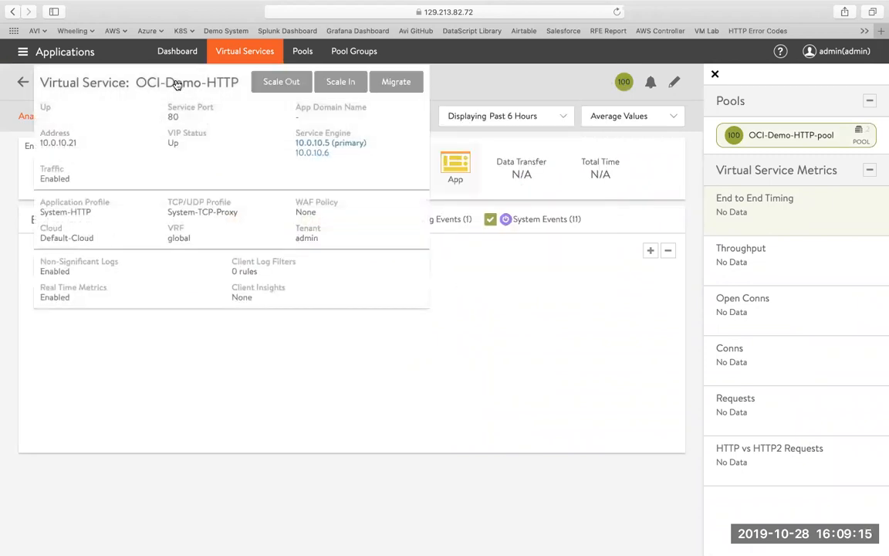
double_click(41, 141)
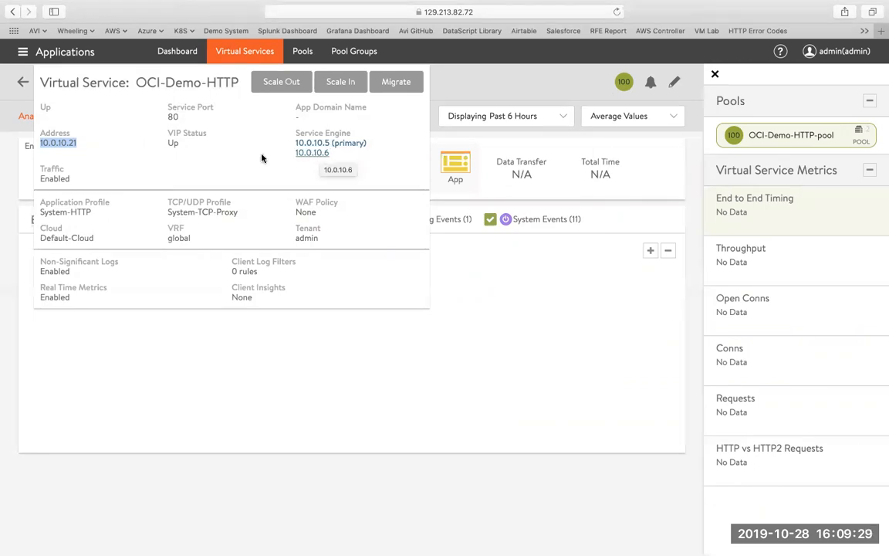
right_click(56, 149)
click(77, 166)
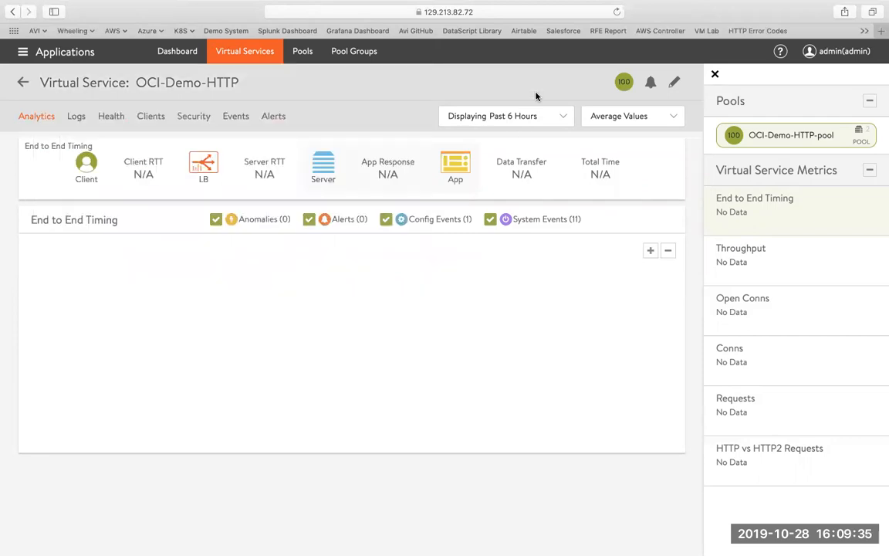
key(ctrl+Left)
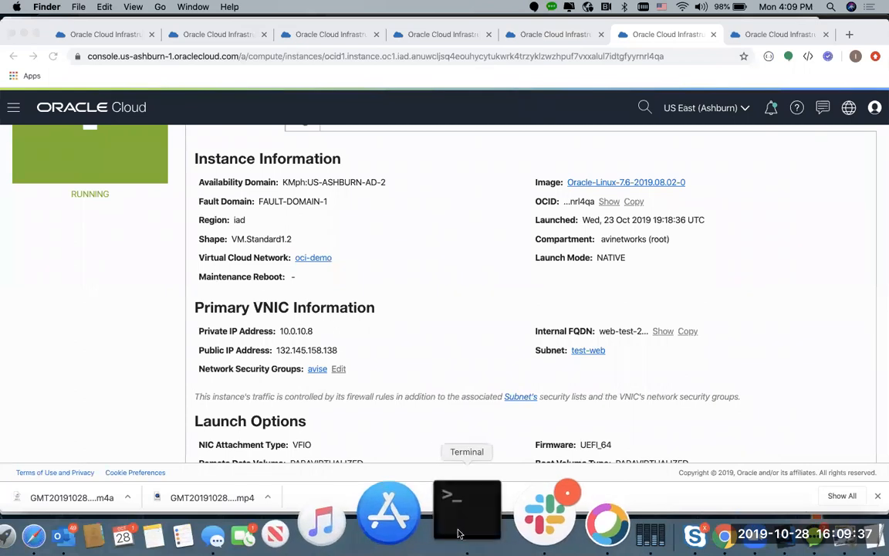
click(458, 533)
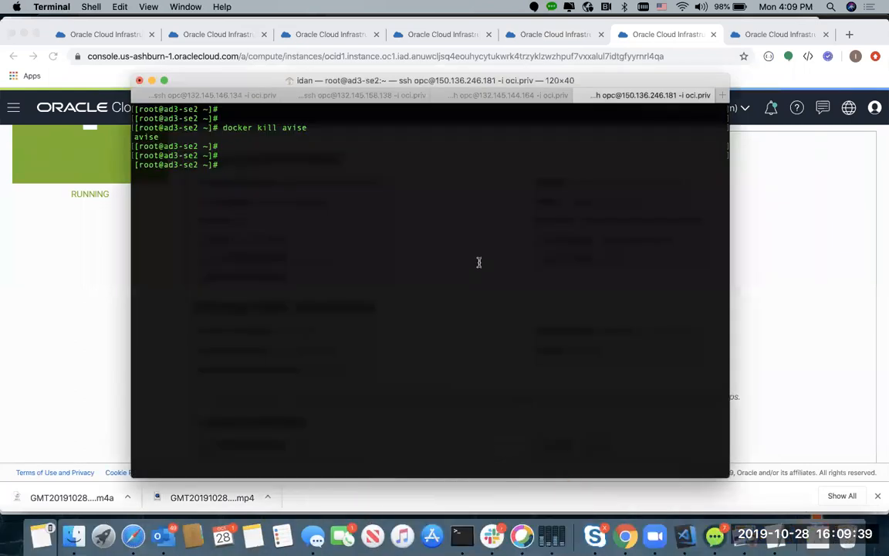
key(super+shift+bracketleft)
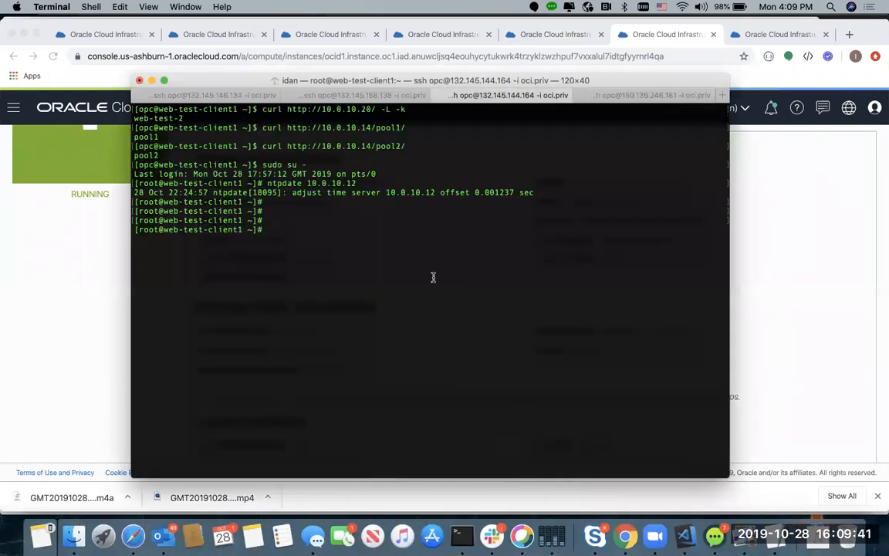
text(curl)
text(http://)
key(super+v)
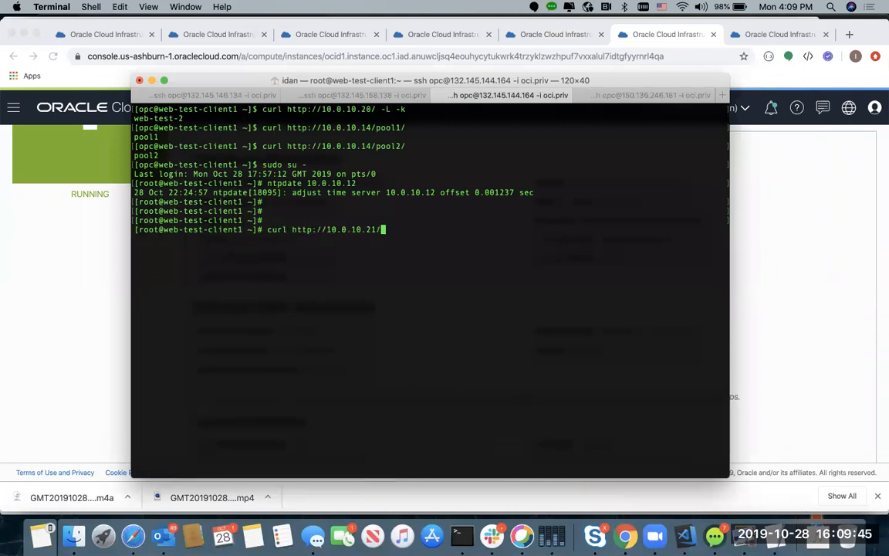
key(Return)
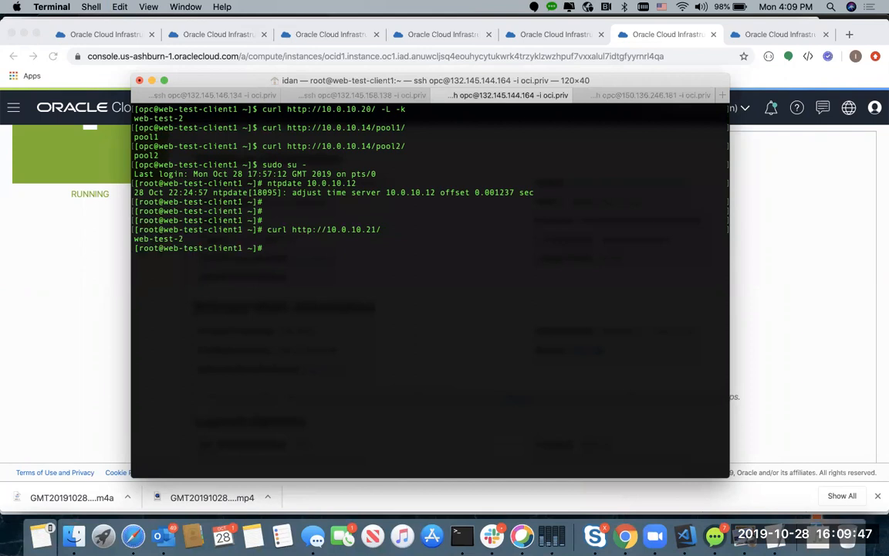
key(Up)
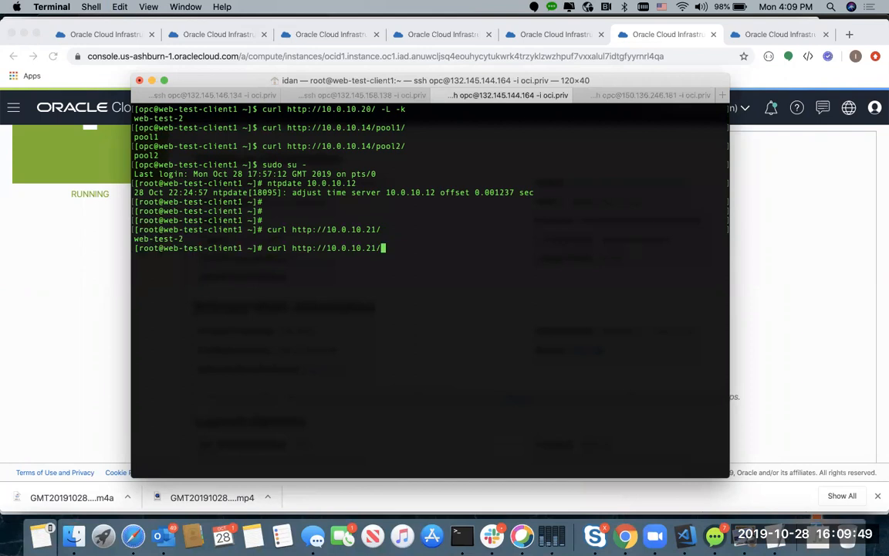
key(Return)
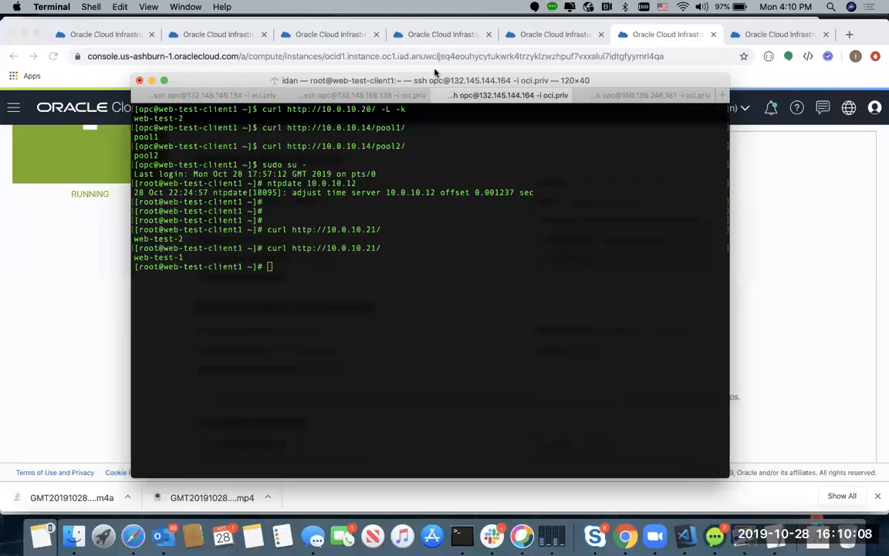
- Switch to the Avi controller in Safari and show the refreshed traffic logs of the OCI-Demo-HTTP virtual service
key(ctrl+Right)
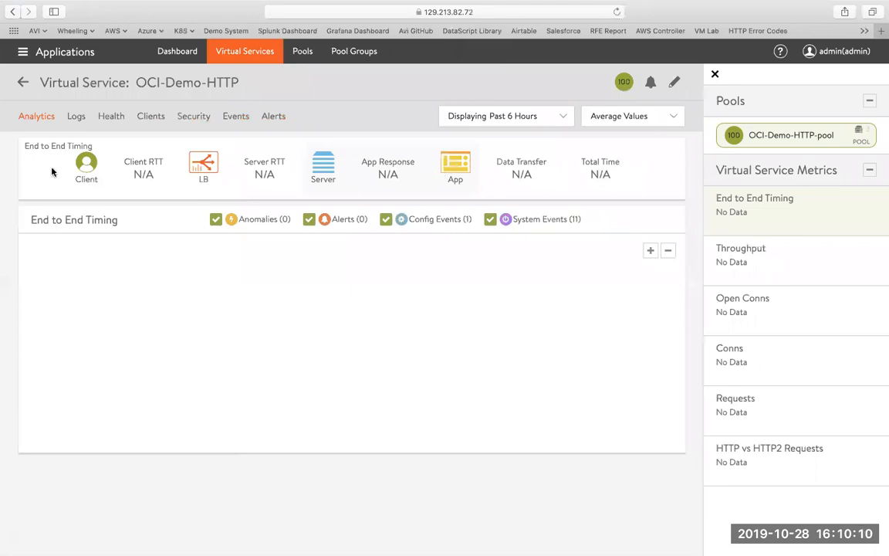
click(76, 116)
click(519, 197)
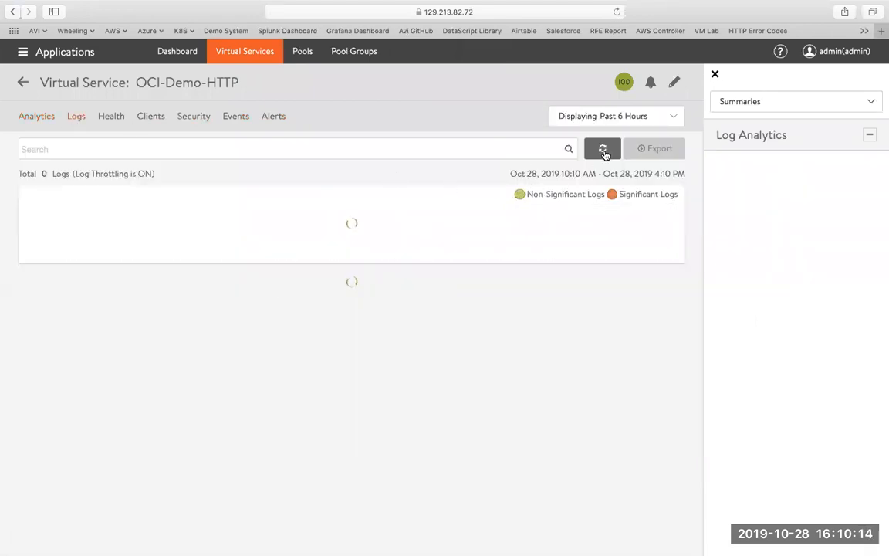
click(605, 153)
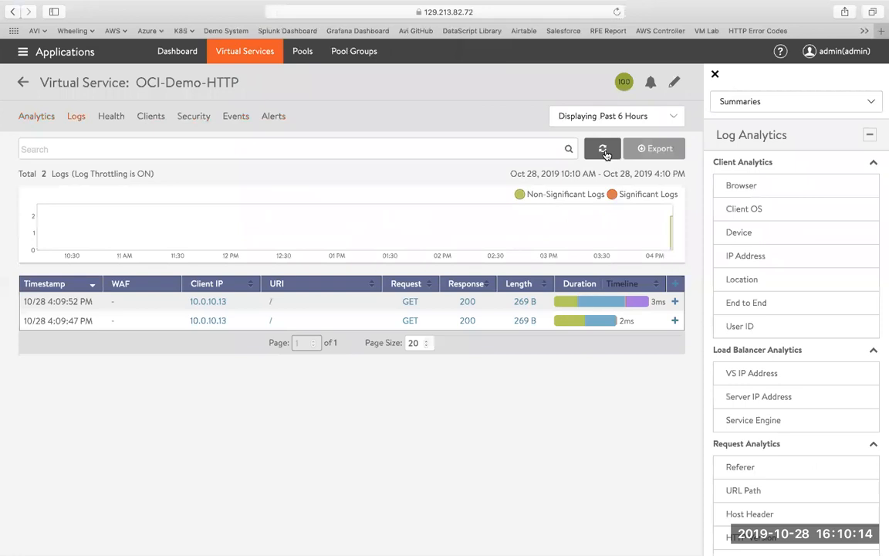
- Examine the details of both GET request log entries, including end-to-end timing, service engine and the pool server used
click(298, 322)
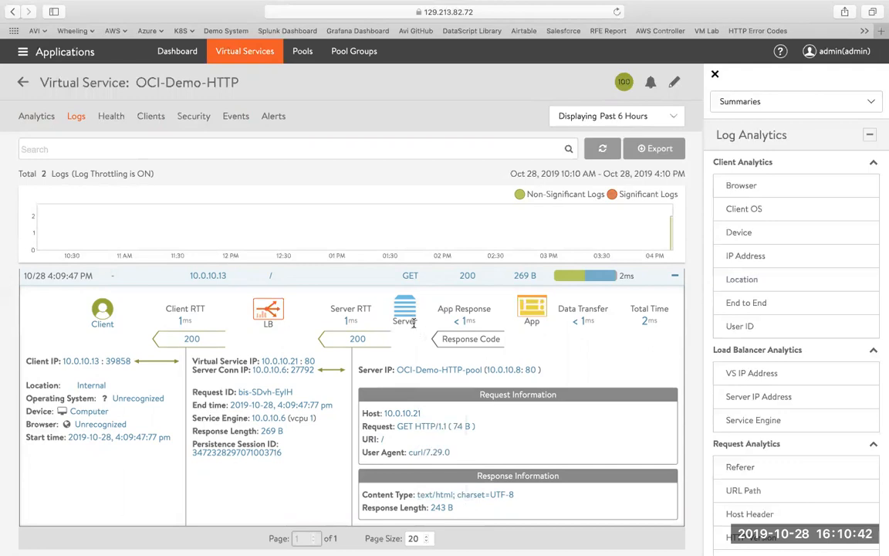
mouse_move(353, 340)
click(676, 275)
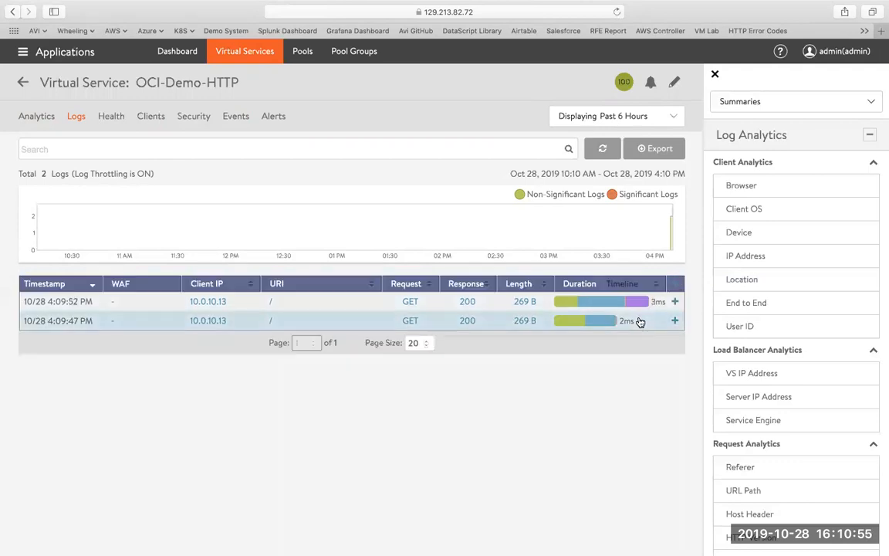
click(675, 301)
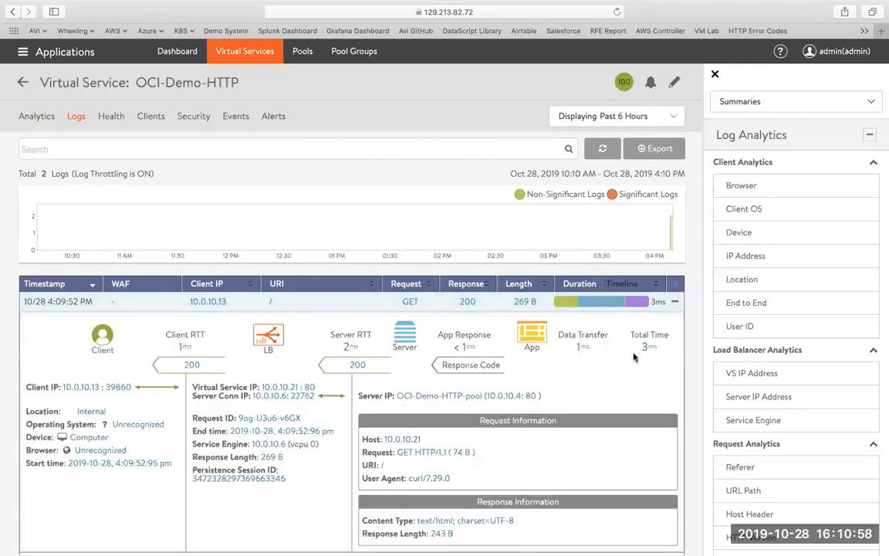
scroll(633, 356, down, 1)
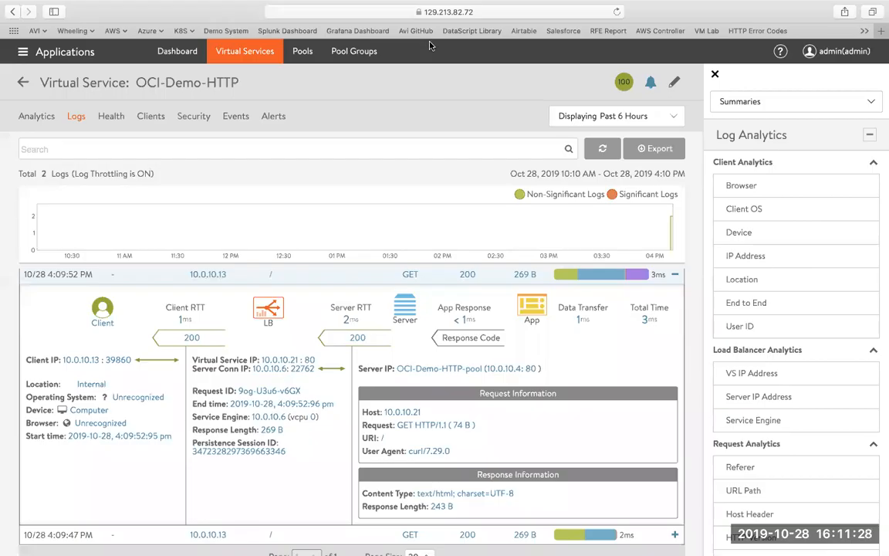
- Start a new virtual service with the advanced setup and name it OCI-Demo-SSL
click(258, 53)
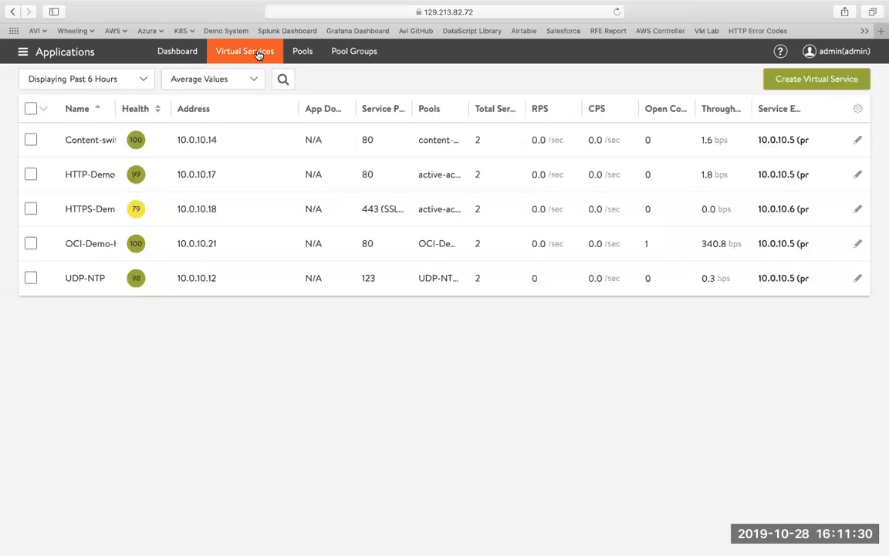
click(816, 81)
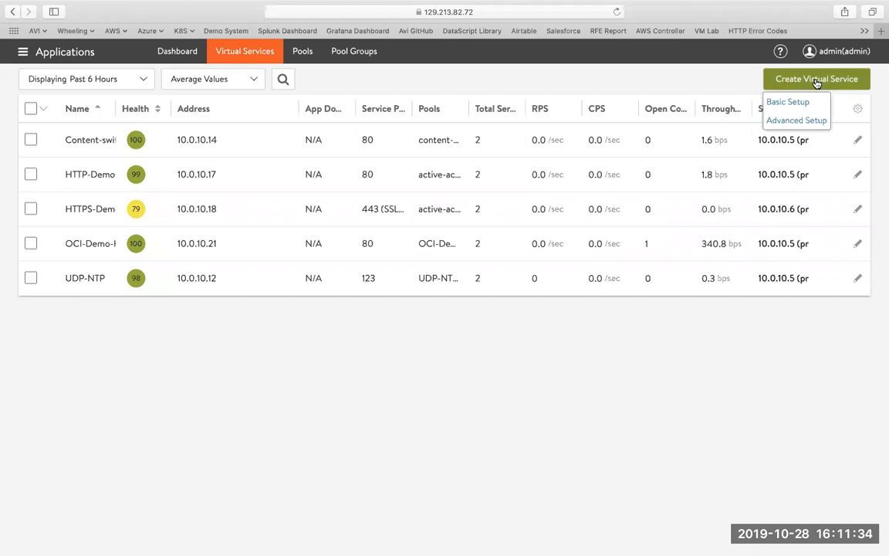
click(786, 120)
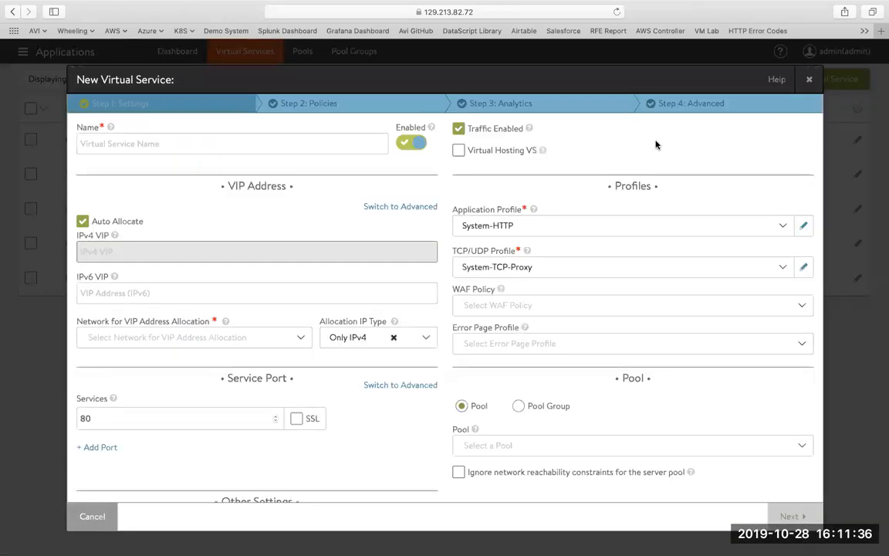
click(218, 141)
text(OCI-Demo-SSL)
- Allocate the VIP from the test-web - 10.0.10.0/24 network and its matching IPv4 subnet
click(176, 337)
click(160, 377)
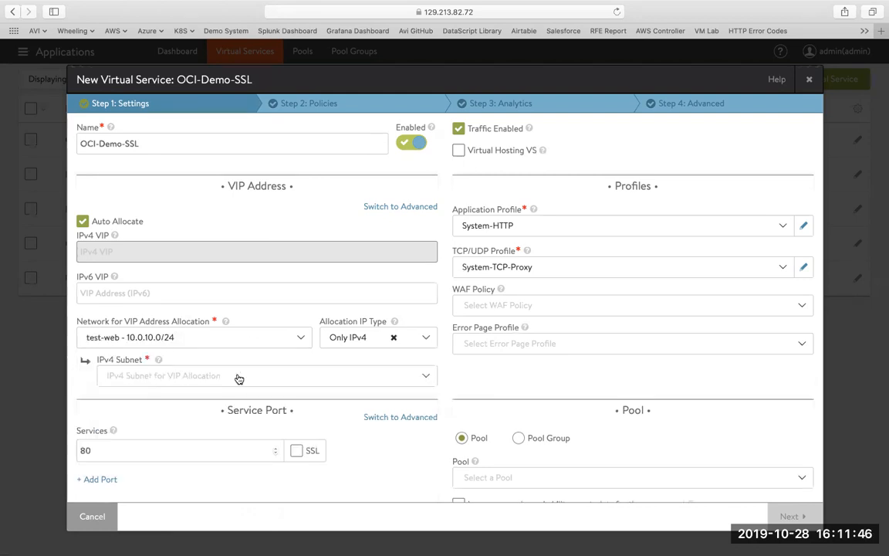
click(237, 376)
click(225, 397)
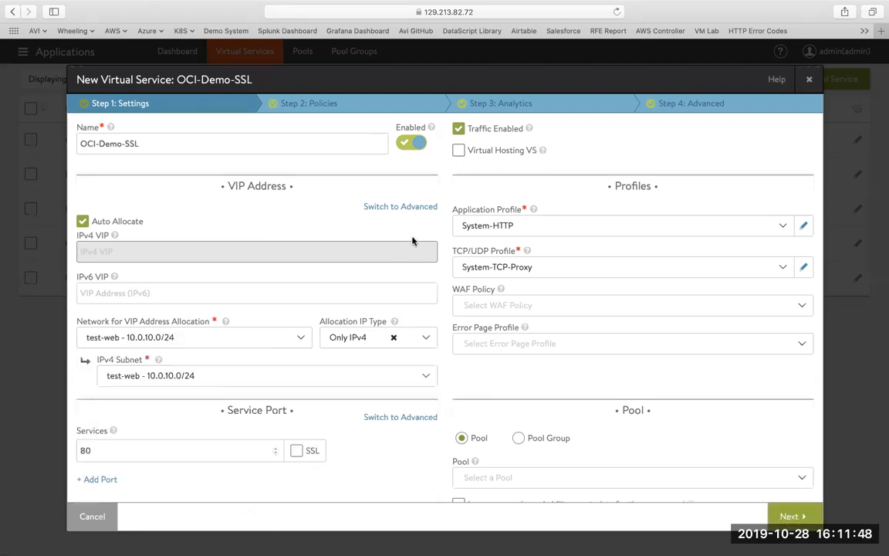
- Set the application profile to System-Secure-HTTP and add service port 443 with SSL enabled
click(536, 226)
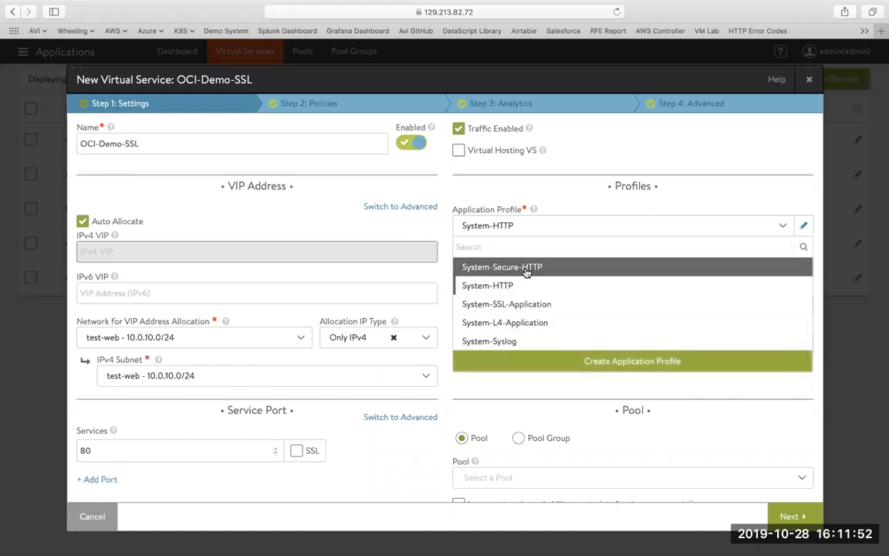
click(526, 267)
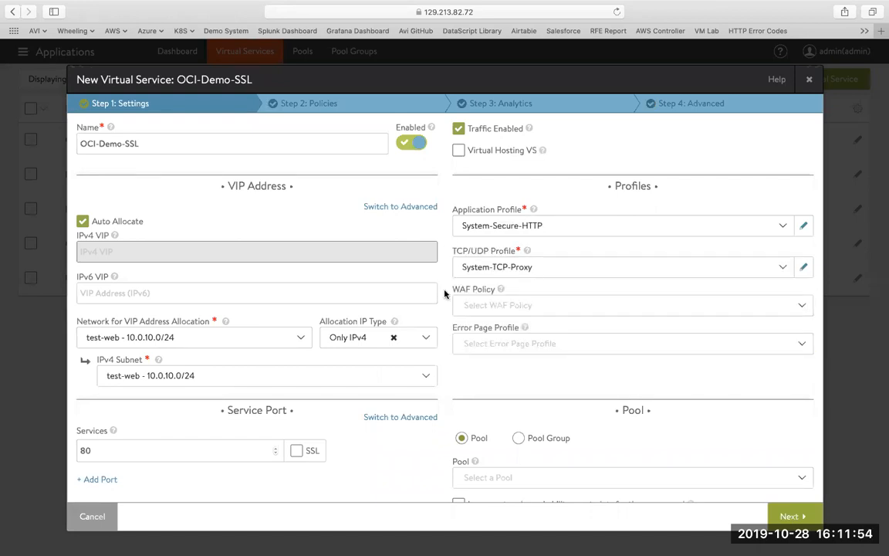
scroll(445, 287, down, 3)
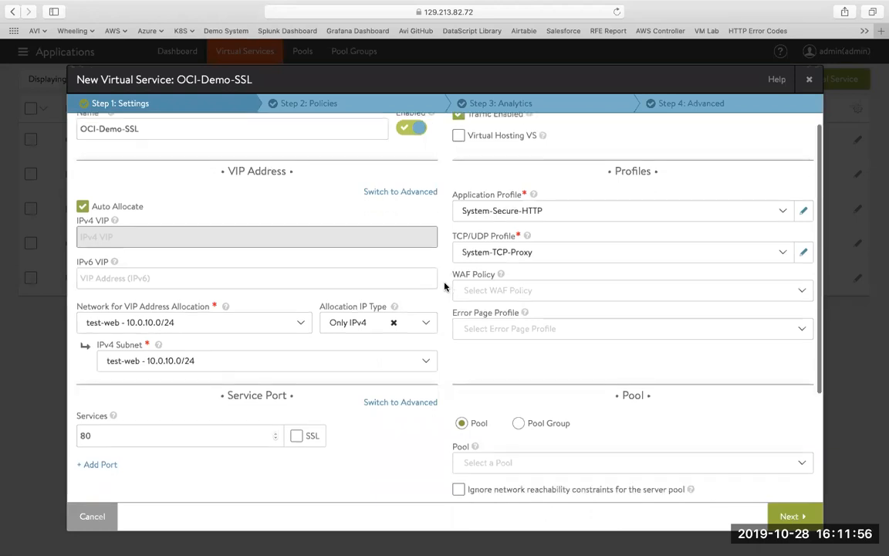
click(99, 398)
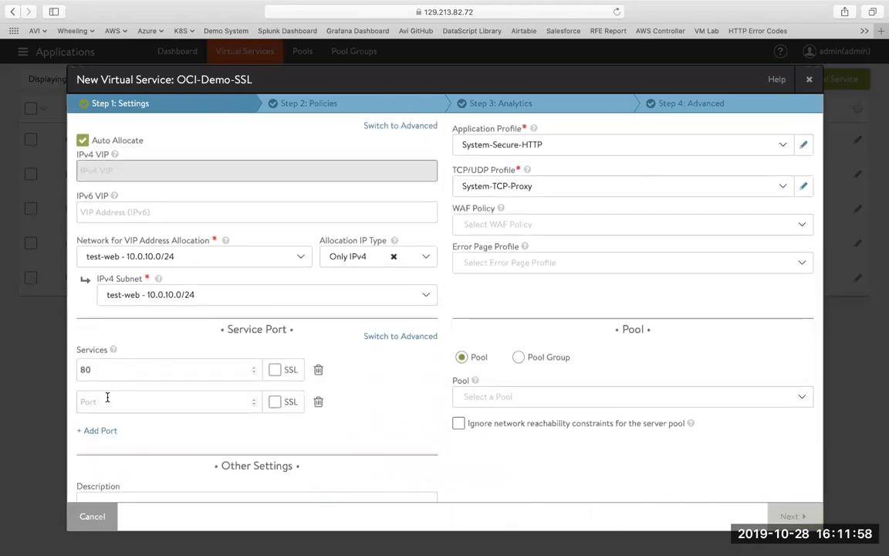
text(443)
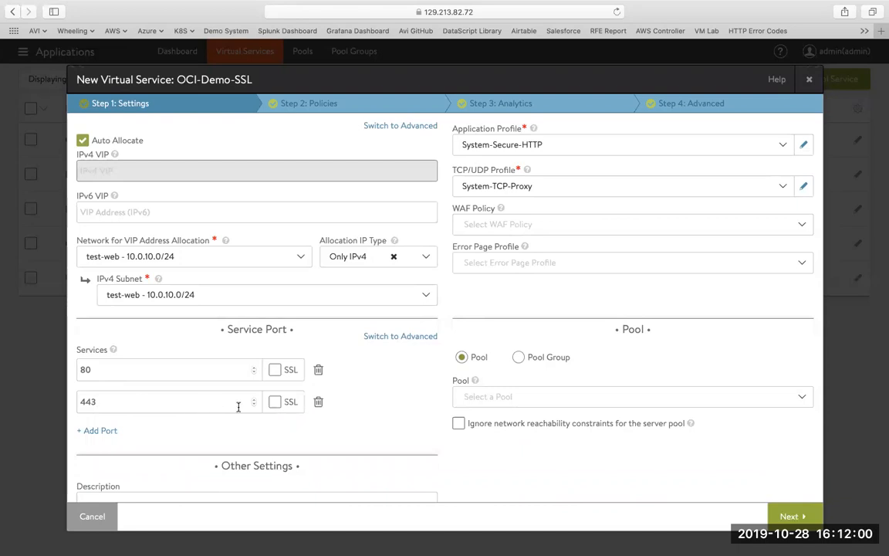
click(273, 405)
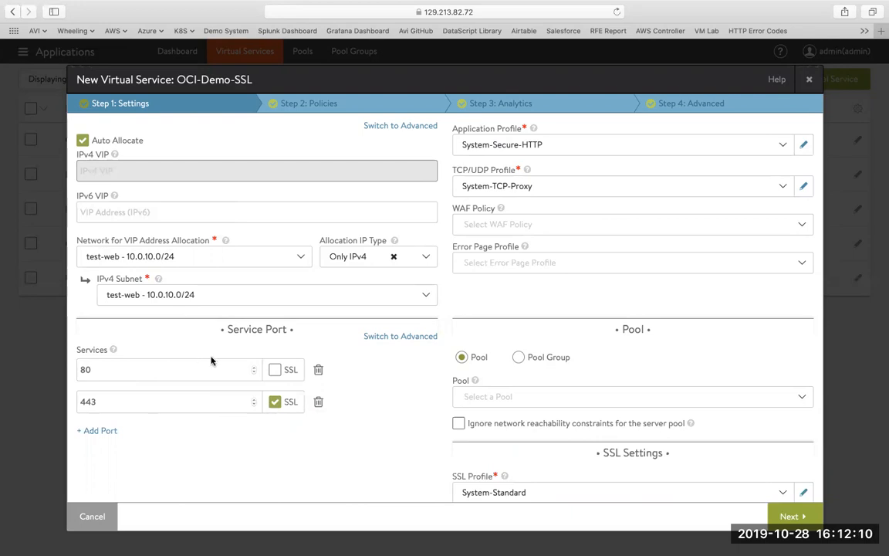
- Add the System-Default-Cert-EC certificate alongside System-Default-Cert in the SSL settings
scroll(378, 347, down, 3)
click(599, 422)
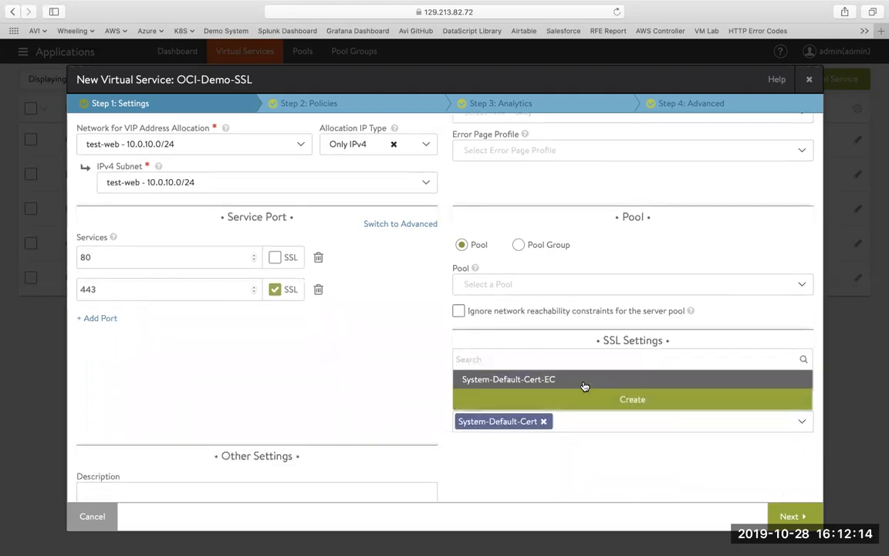
click(586, 382)
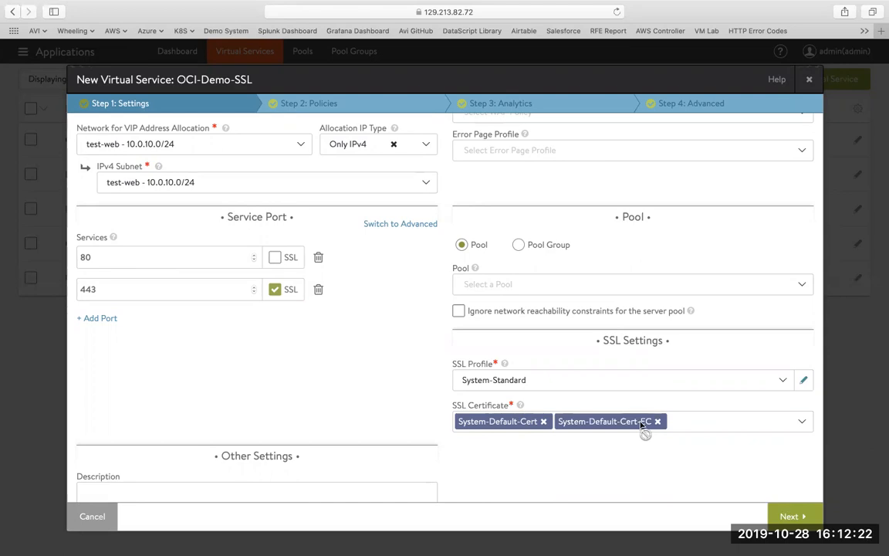
- Review the security settings of the System-Secure-HTTP application profile, such as HTTP-to-HTTPS redirect, and save the profile without changes
scroll(446, 376, up, 3)
scroll(445, 376, up, 3)
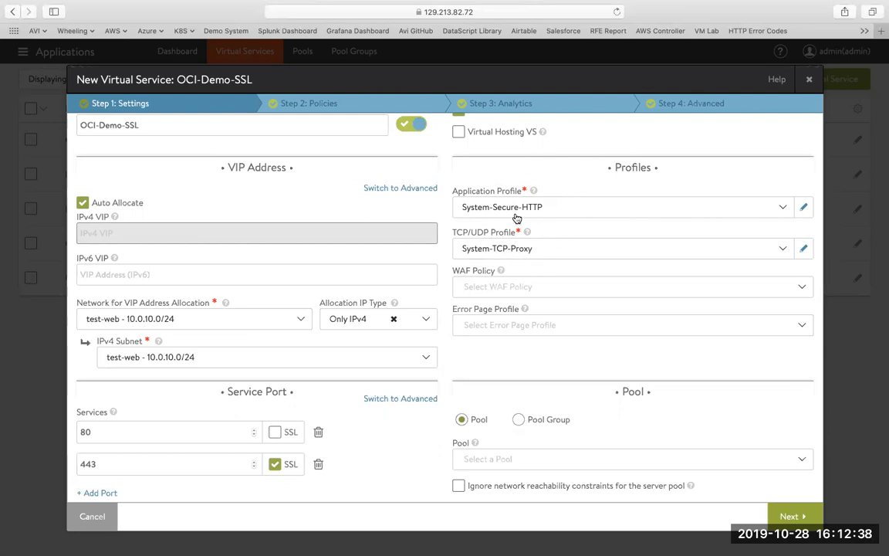
click(803, 207)
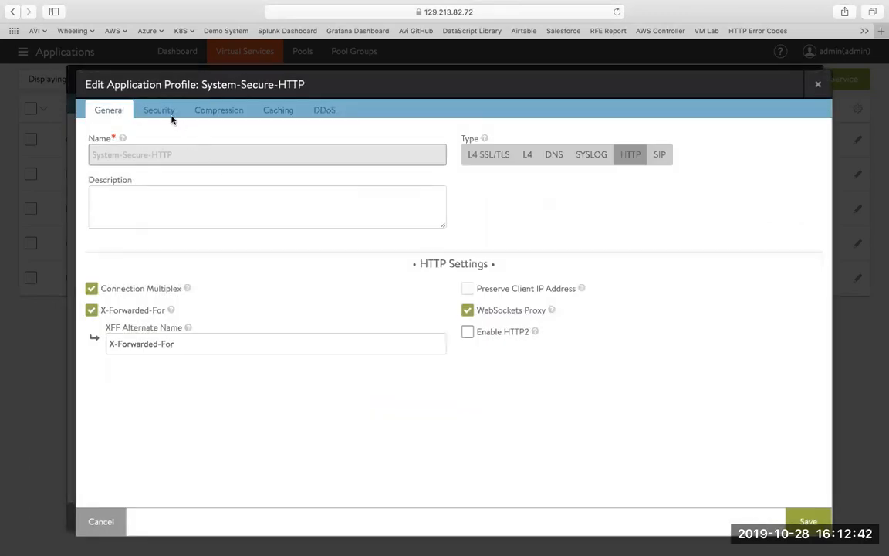
click(151, 111)
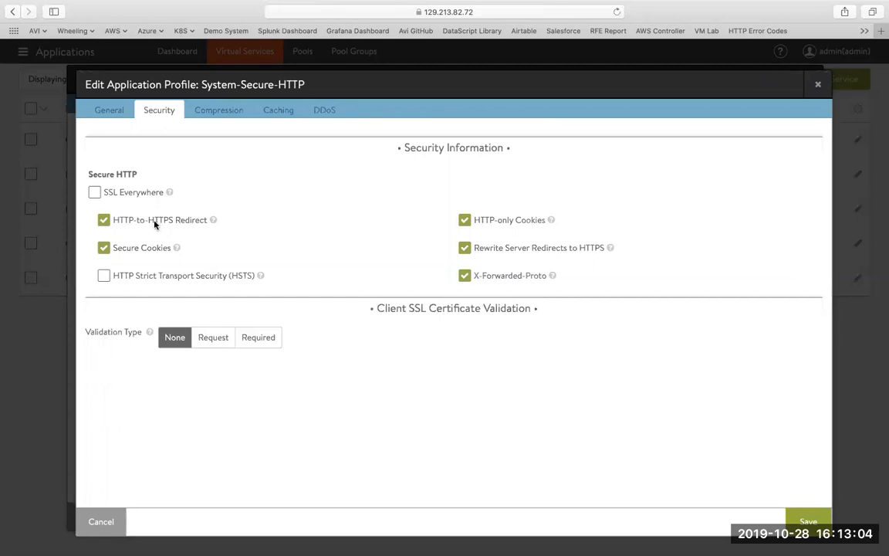
click(803, 516)
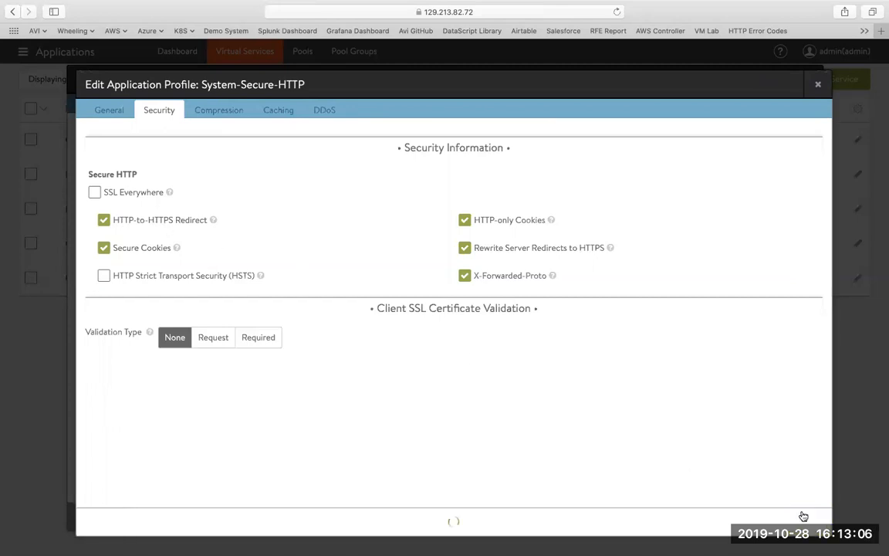
- Assign the existing OCI-Demo-HTTP-pool as the pool of the OCI-Demo-SSL virtual service
scroll(681, 447, down, 2)
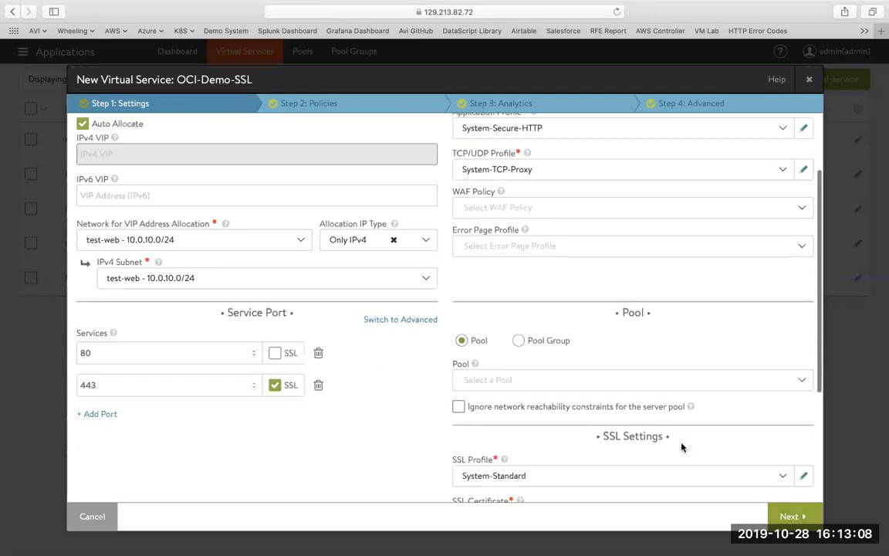
click(617, 383)
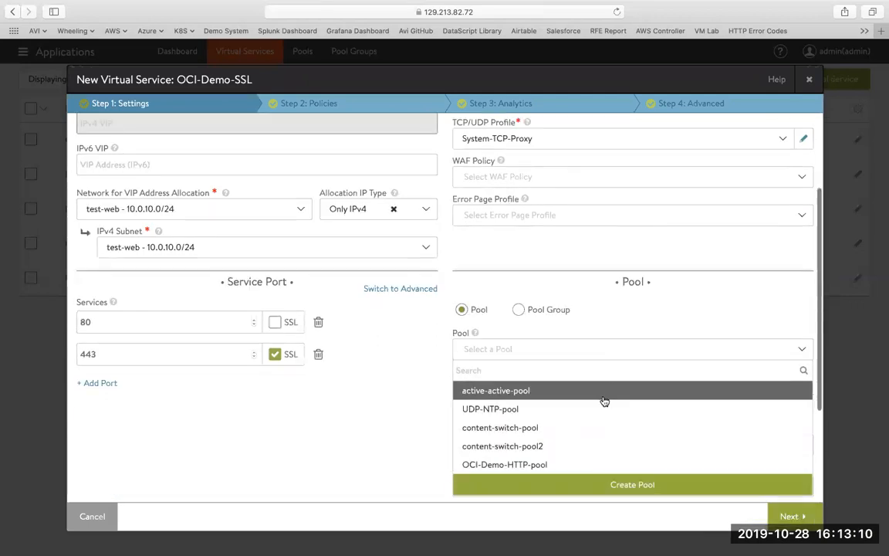
click(552, 463)
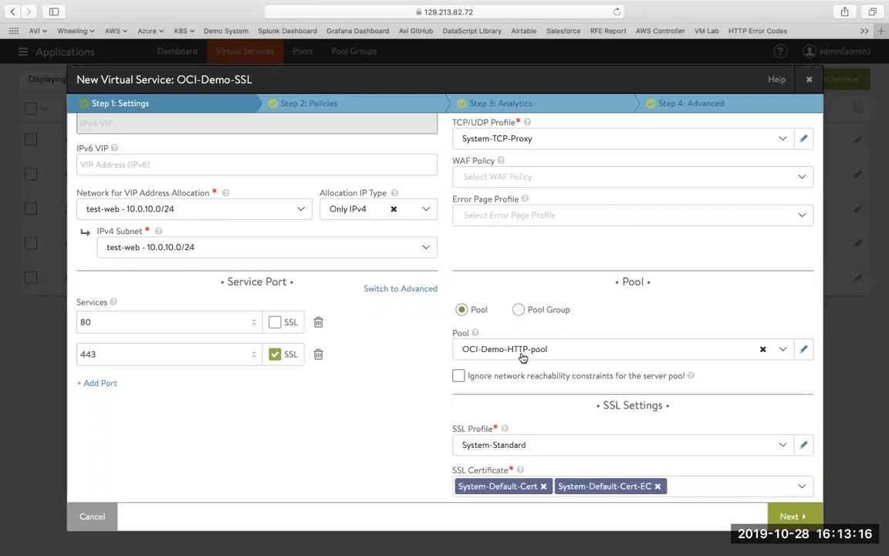
- Keep the default policies and analytics, assign the OCI SE group in the advanced settings, and save OCI-Demo-SSL
scroll(430, 373, down, 2)
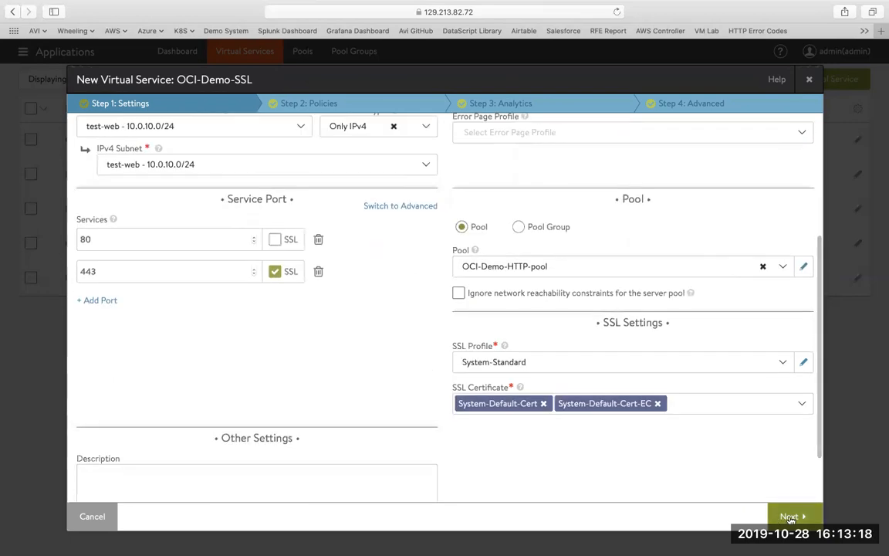
click(789, 517)
click(789, 517)
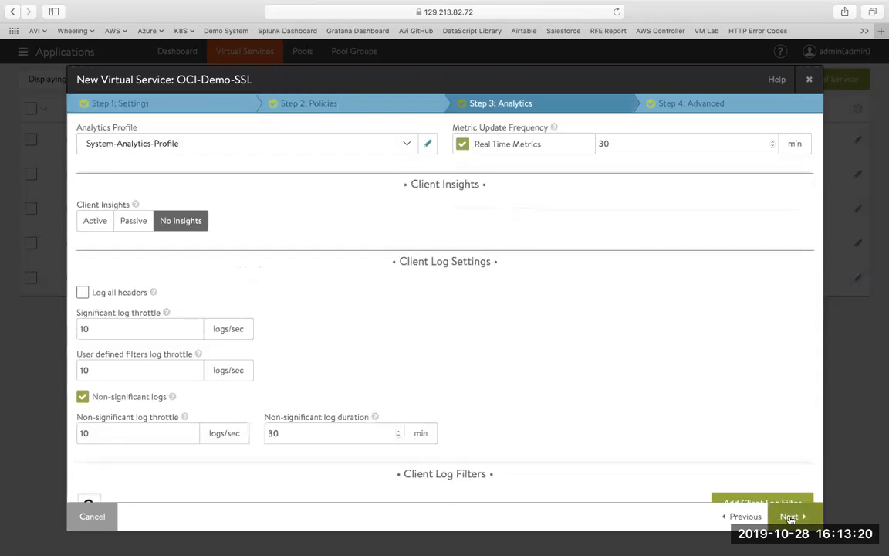
click(788, 518)
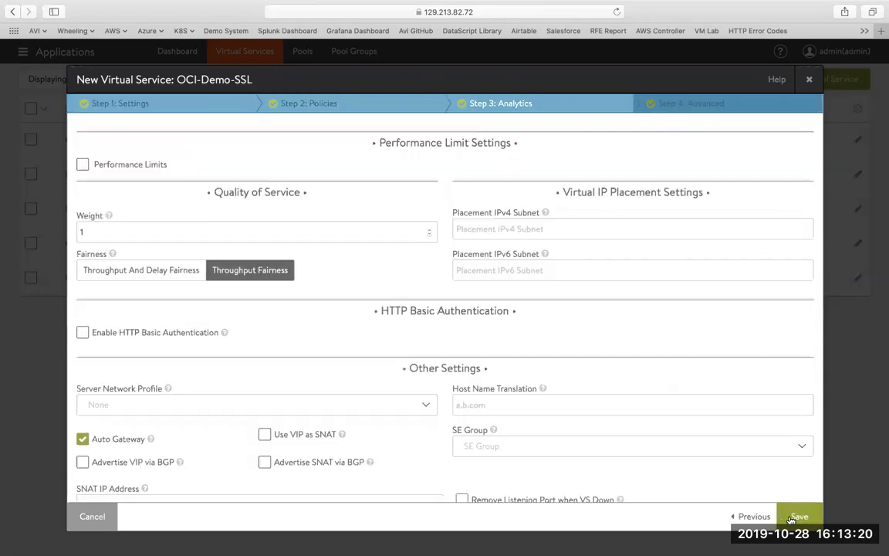
click(567, 453)
click(503, 407)
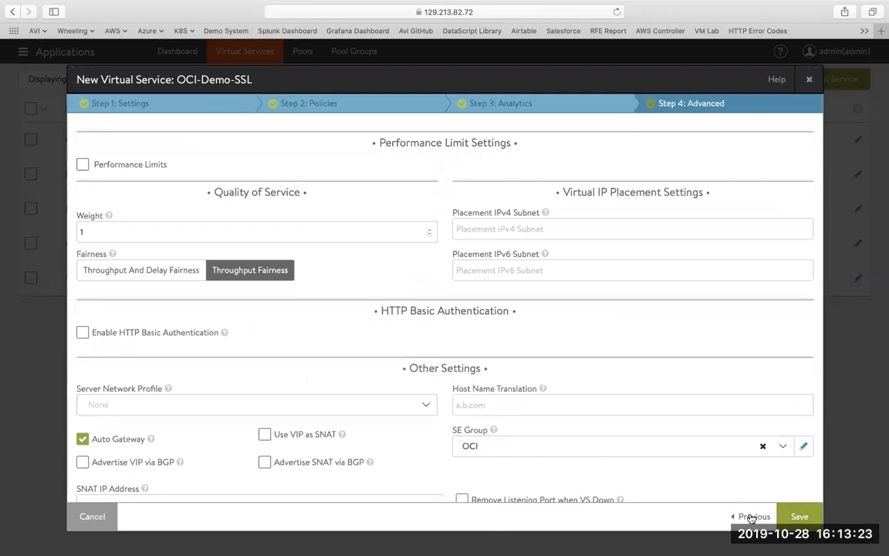
click(797, 515)
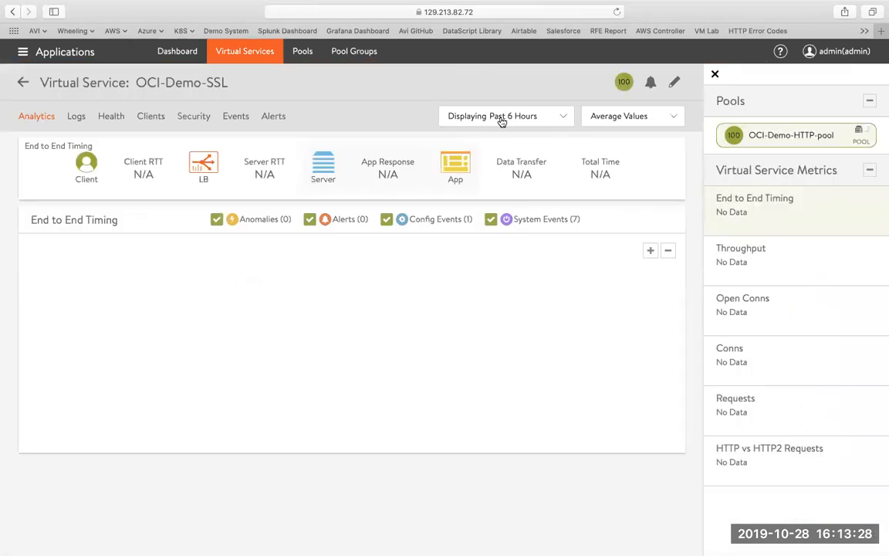
- Check the health score and service summary of OCI-Demo-SSL, and select its VIP address
mouse_move(622, 81)
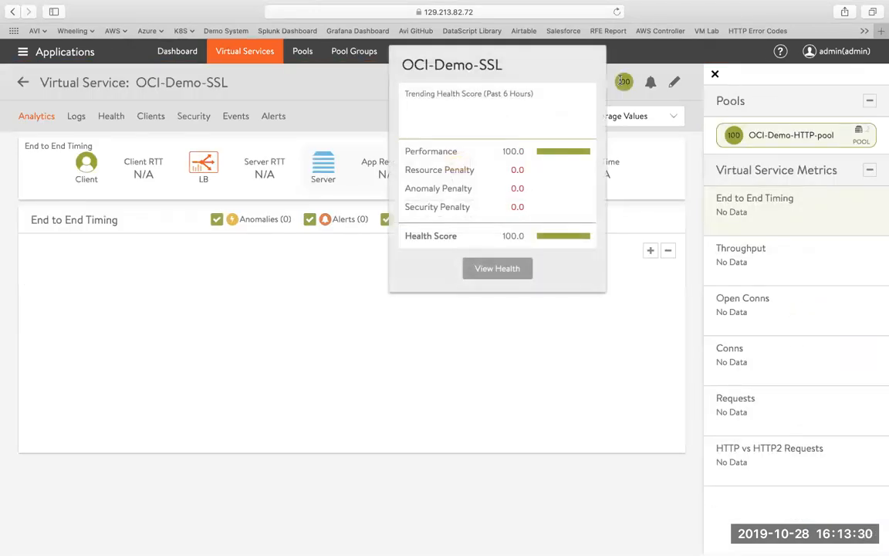
mouse_move(171, 84)
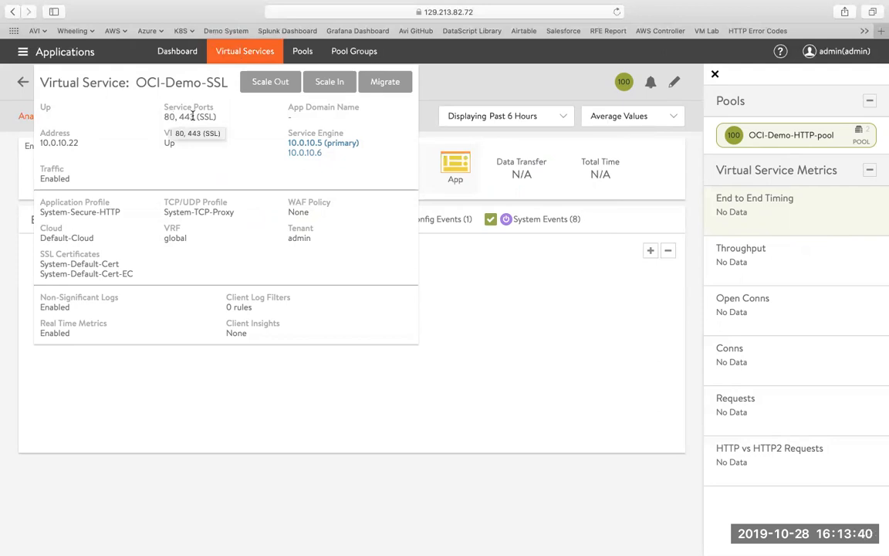
double_click(42, 143)
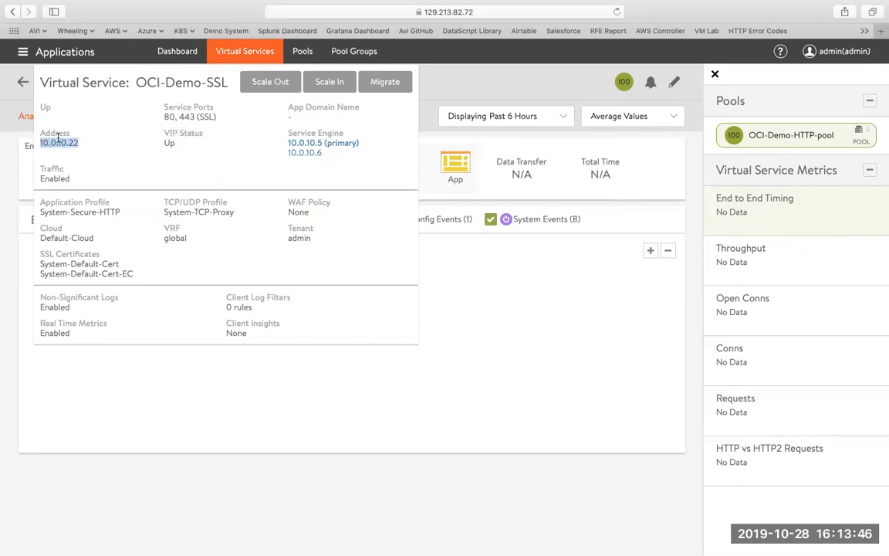
key(ctrl+Left)
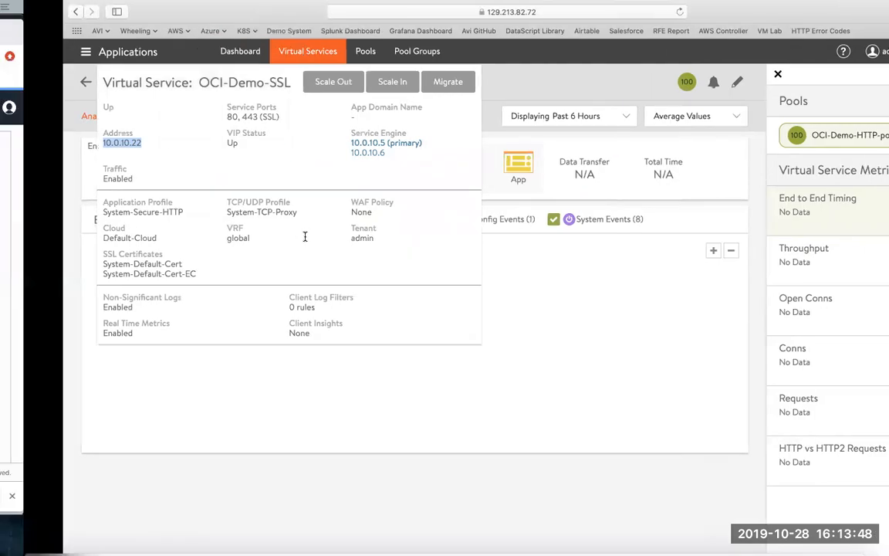
key(Return)
key(Return)
key(Return)
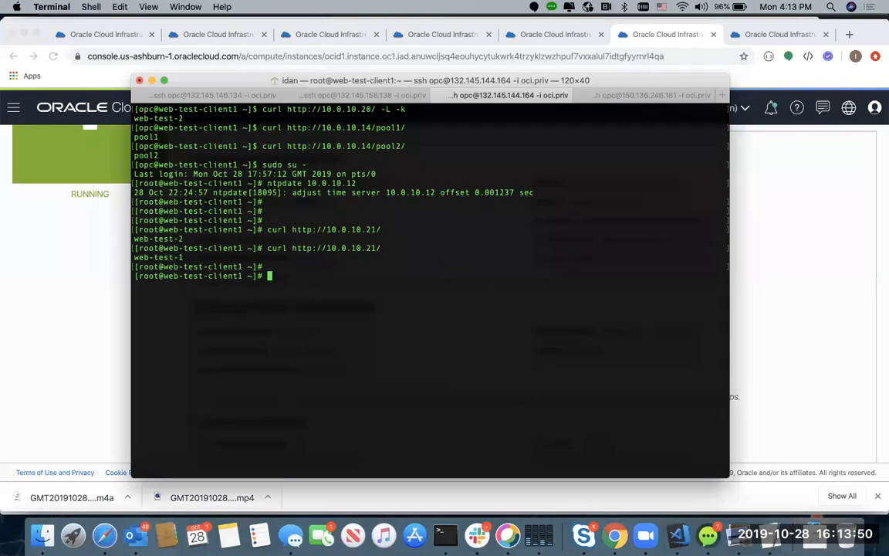
text(curl http:)
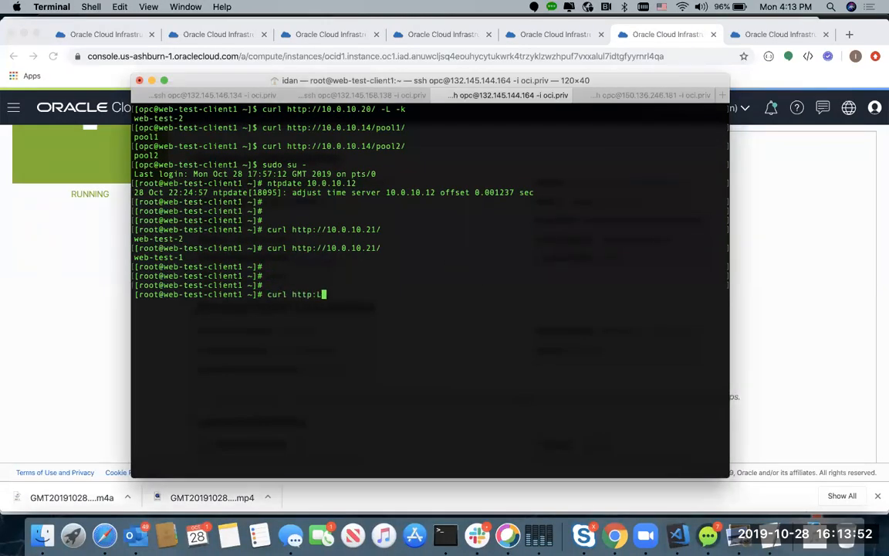
text(//10.0.10.22/ -L )
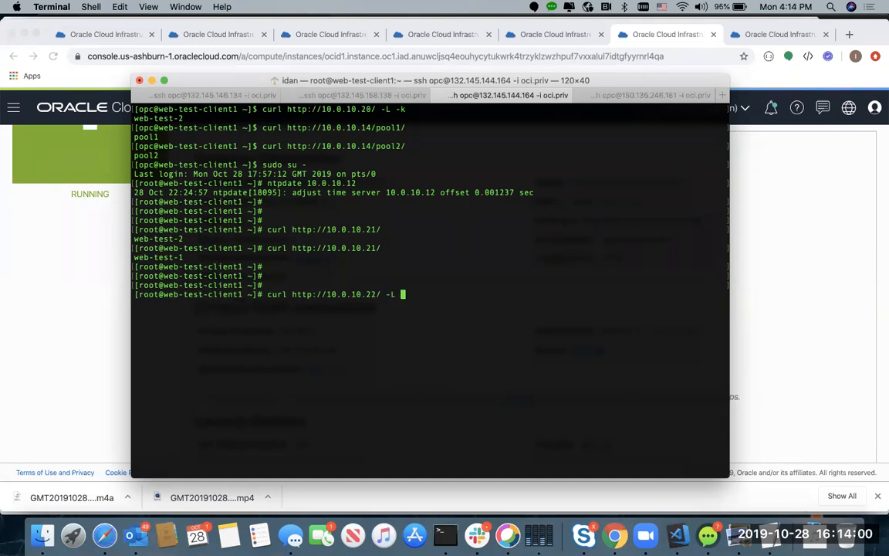
text(-k)
key(Return)
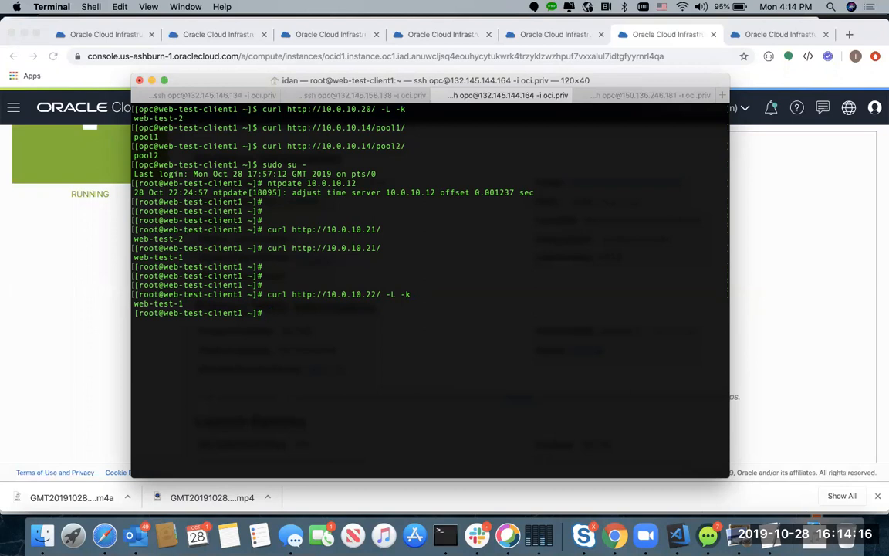
- Back in the Avi controller, include non-significant logs for OCI-Demo-SSL and examine the 301 response entry, including its redirect URI
key(ctrl+Right)
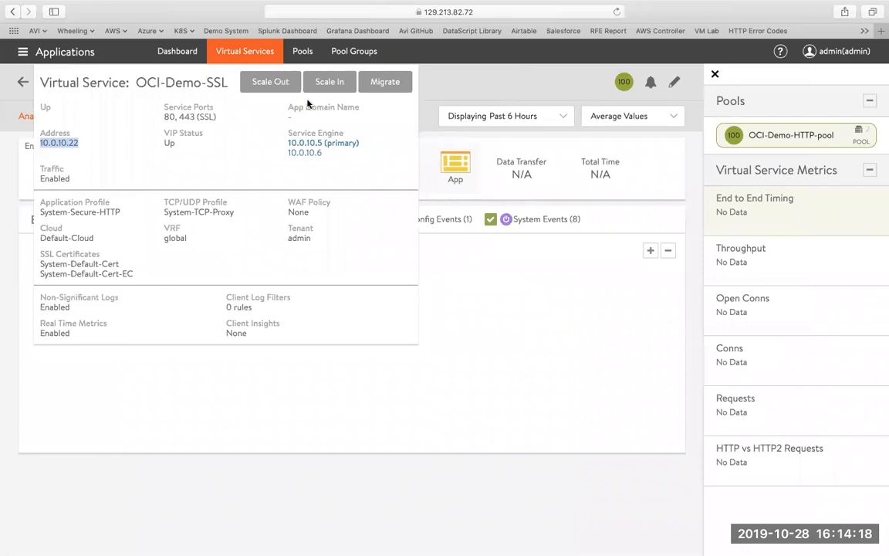
click(77, 115)
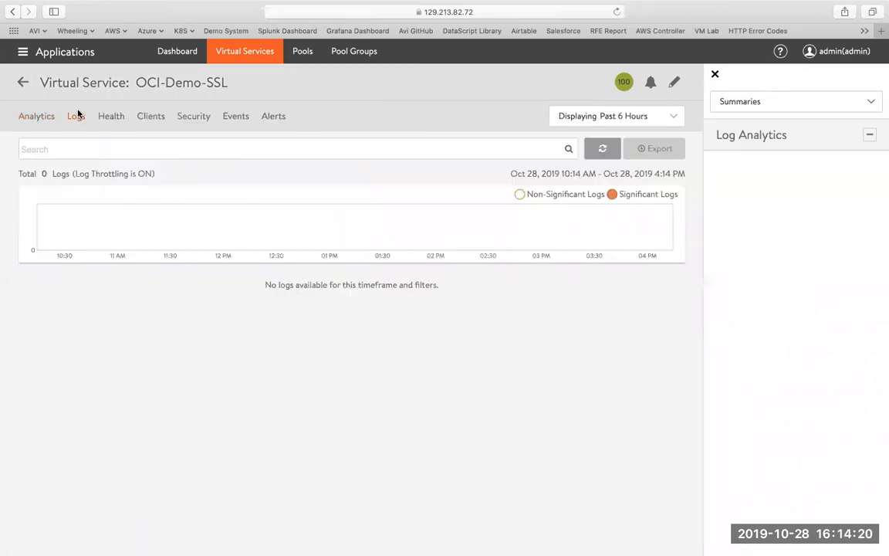
click(519, 193)
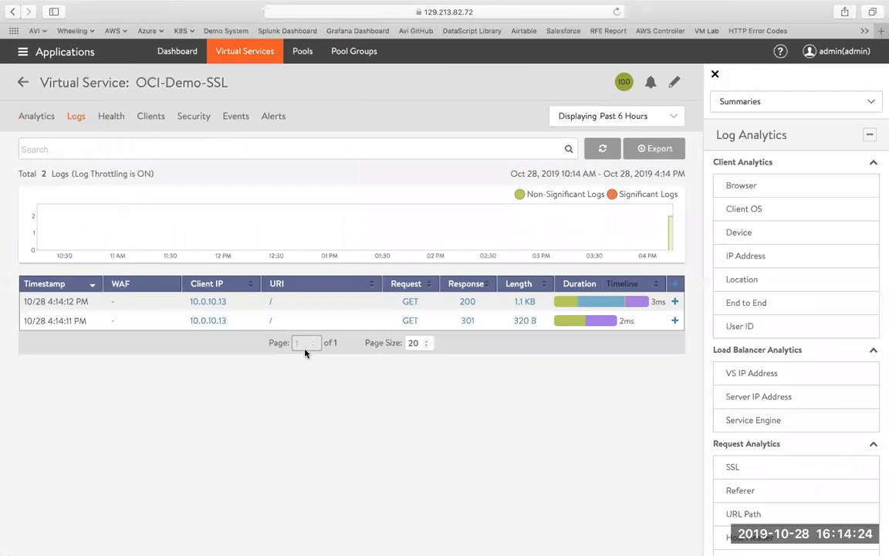
click(310, 323)
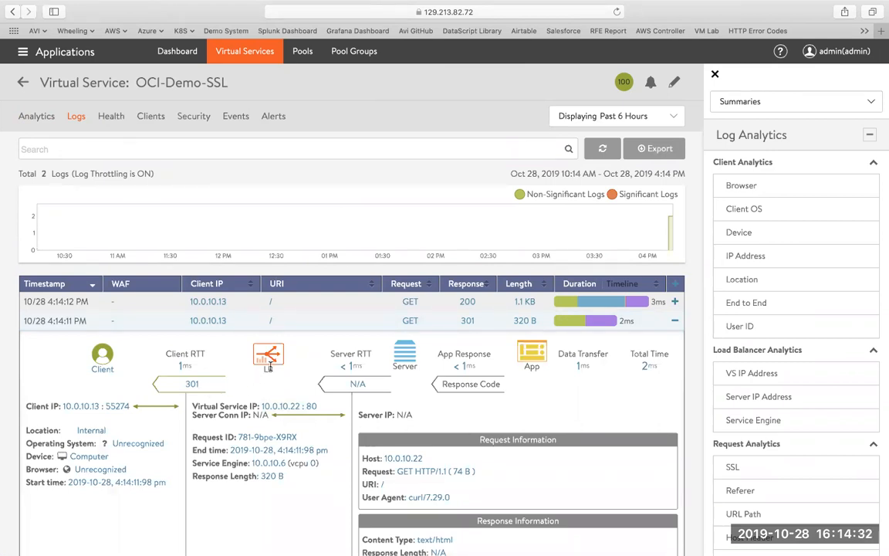
click(193, 384)
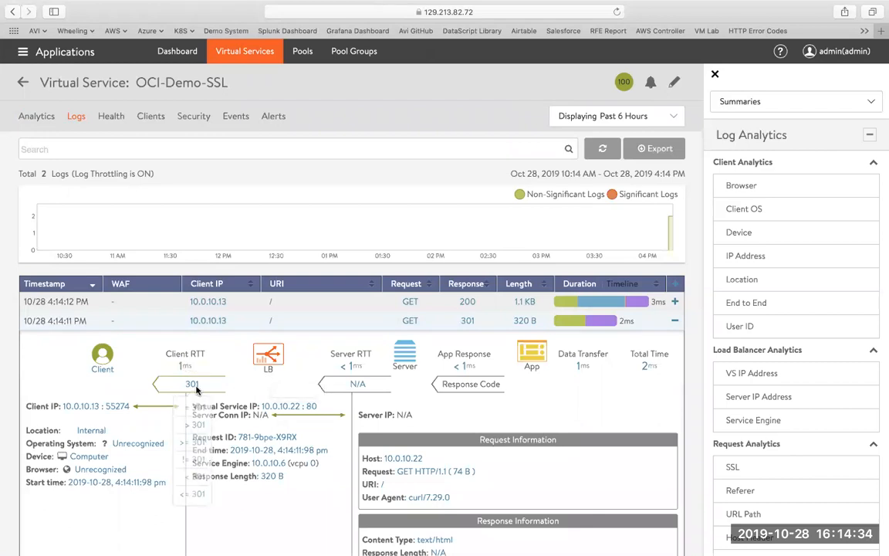
scroll(307, 504, down, 1)
scroll(307, 504, down, 2)
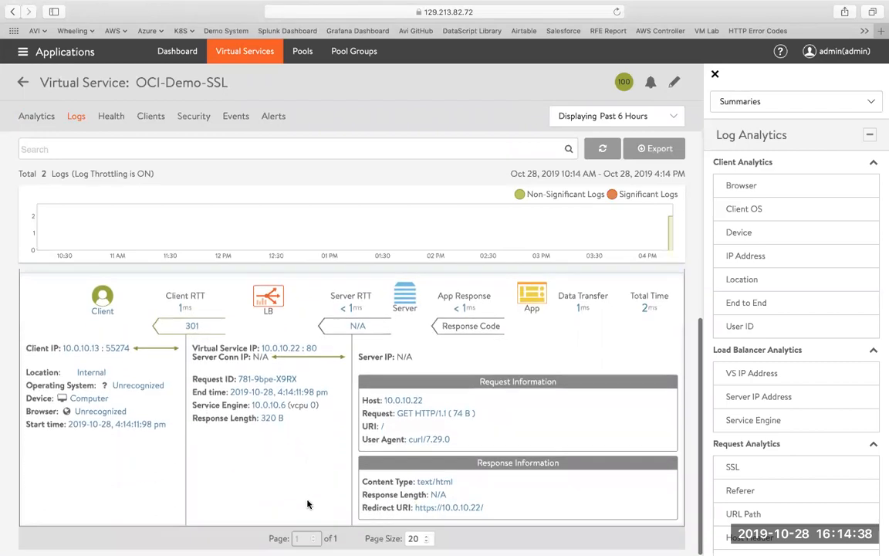
- Expand the 200 response log entry and examine its SSL version, certificate type and server connection details
scroll(307, 504, up, 2)
click(327, 291)
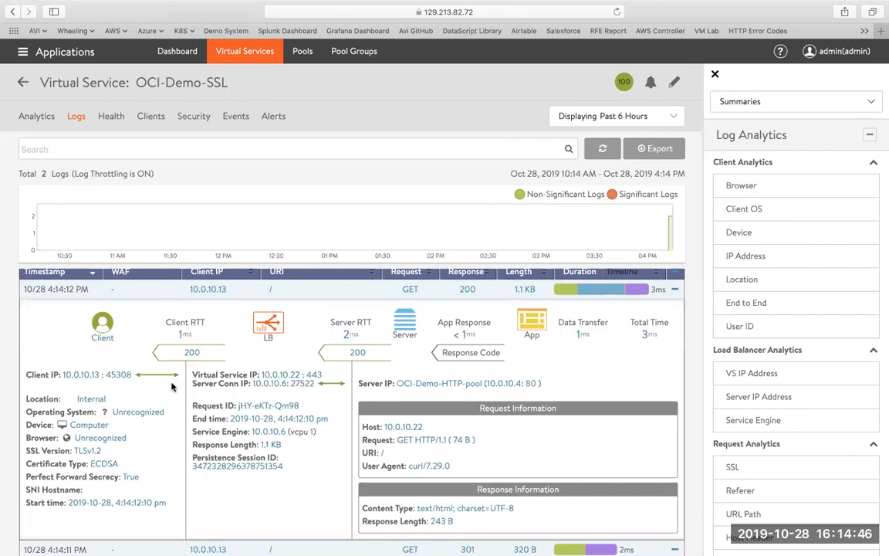
scroll(282, 351, down, 1)
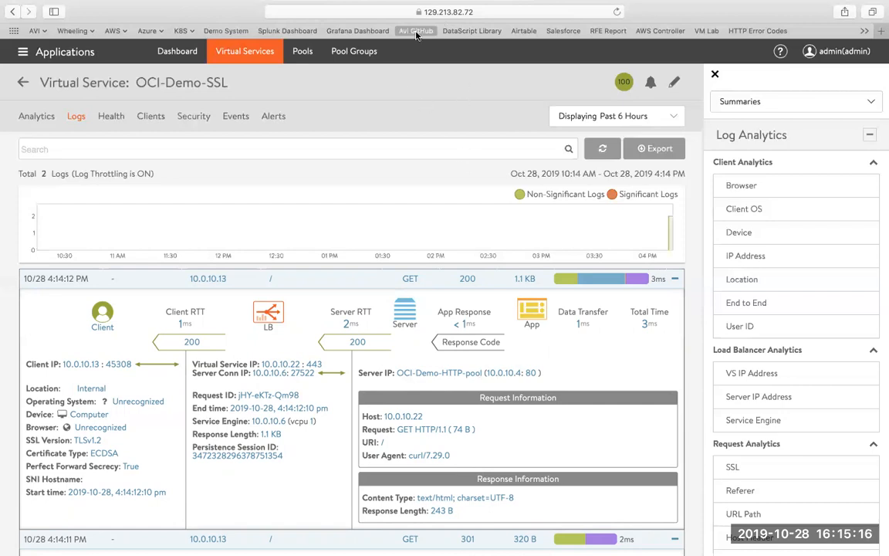
- Return to the list of virtual services and widen the Name column until the full service names fit
click(252, 53)
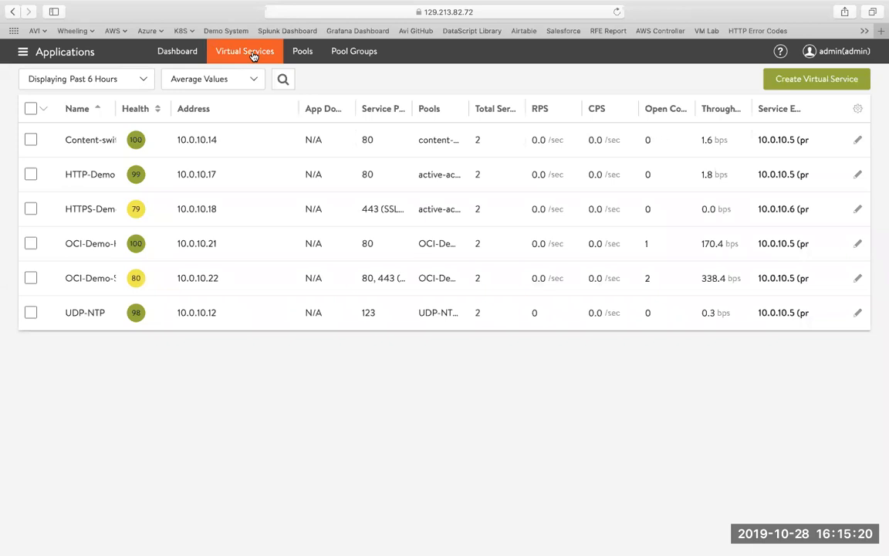
drag(114, 108, 223, 108)
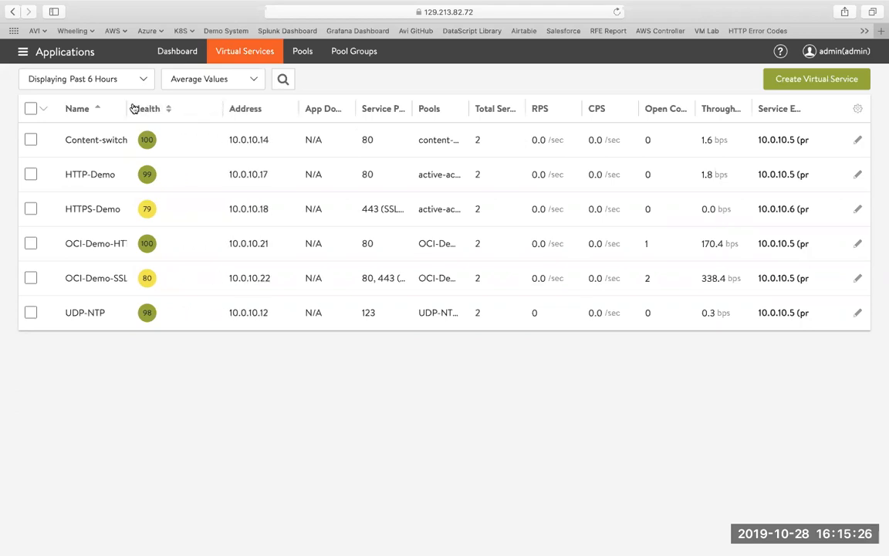
drag(126, 108, 164, 109)
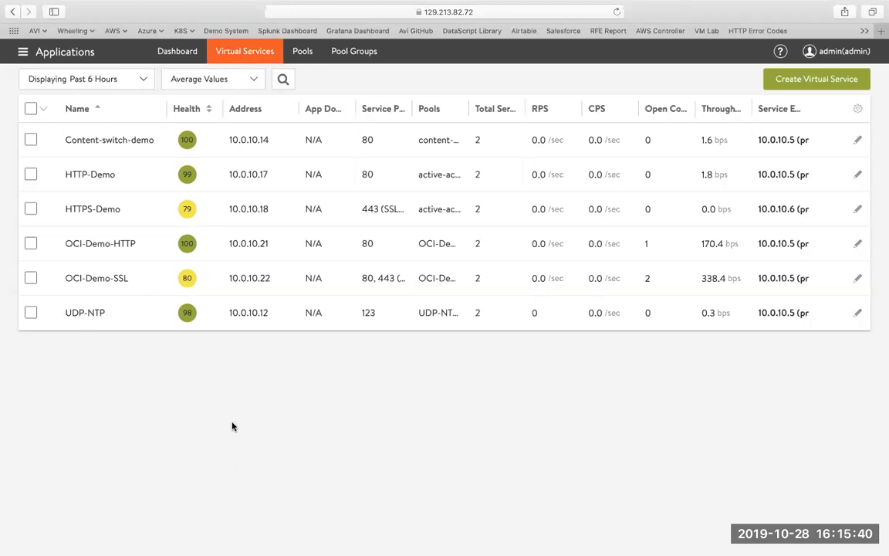
- Select the UDP-NTP service's address and, in Terminal, run "ntpdate 10.0.10.12" on the test client, highlighting part of the response
double_click(232, 313)
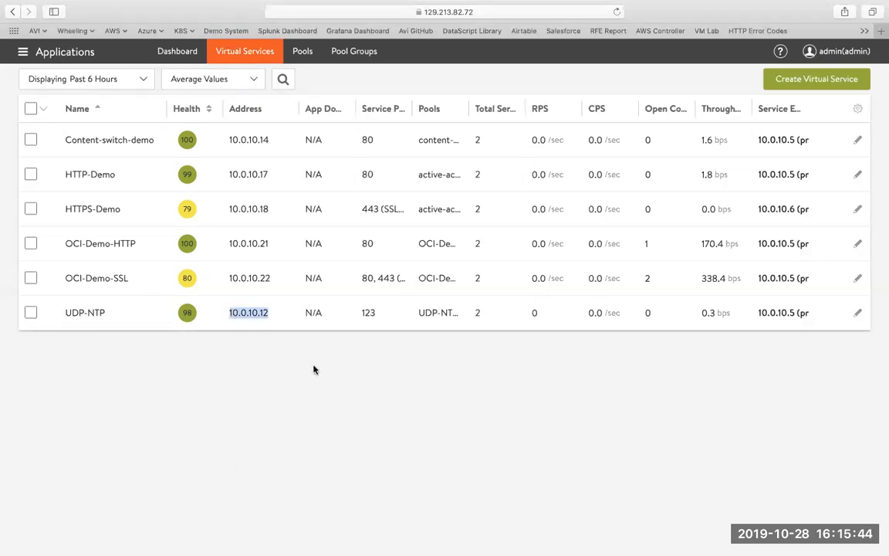
key(ctrl+Left)
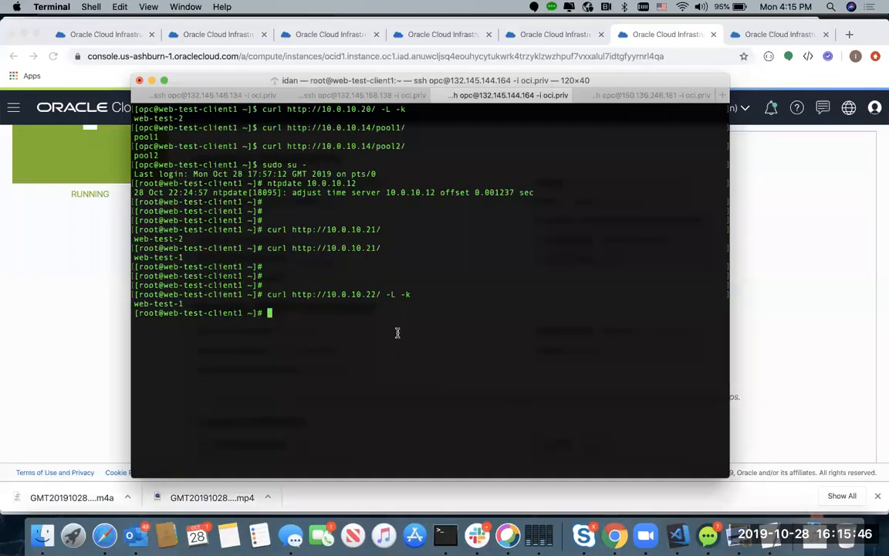
text(ntpdate 10.0.10.12)
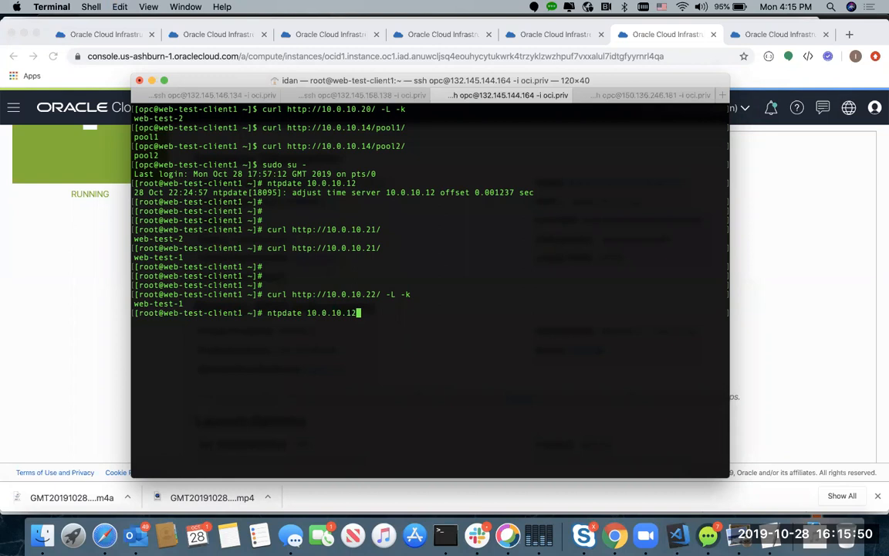
key(Return)
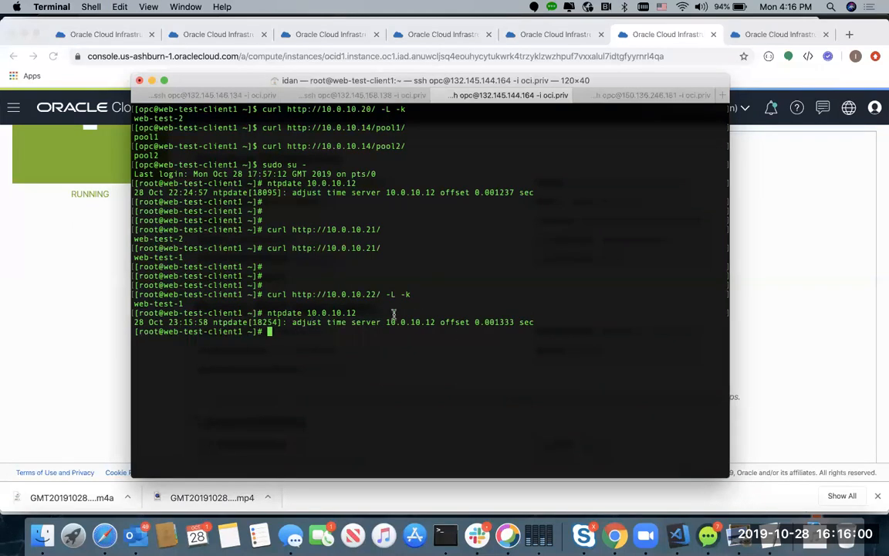
drag(311, 322, 469, 322)
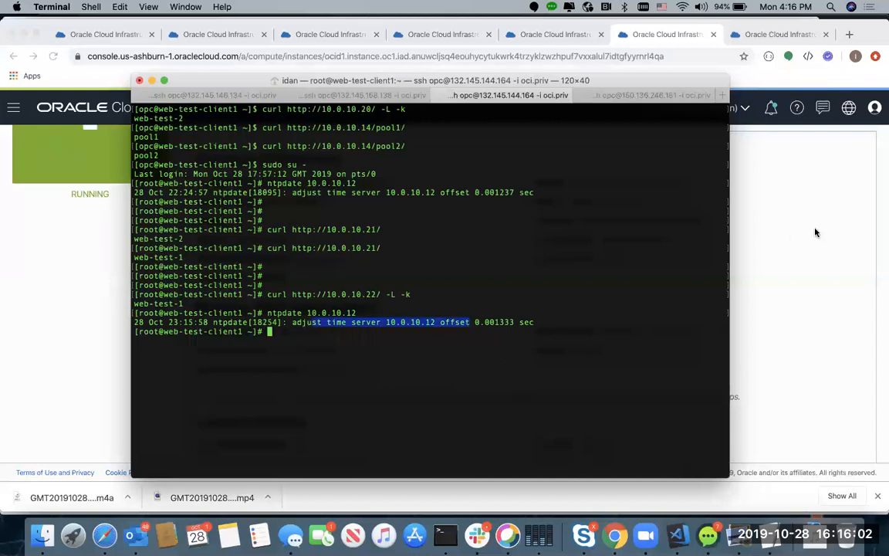
- Back in the Avi controller, include non-significant logs for UDP-NTP and examine the 3:25:07 PM entry's connection details
key(ctrl+Right)
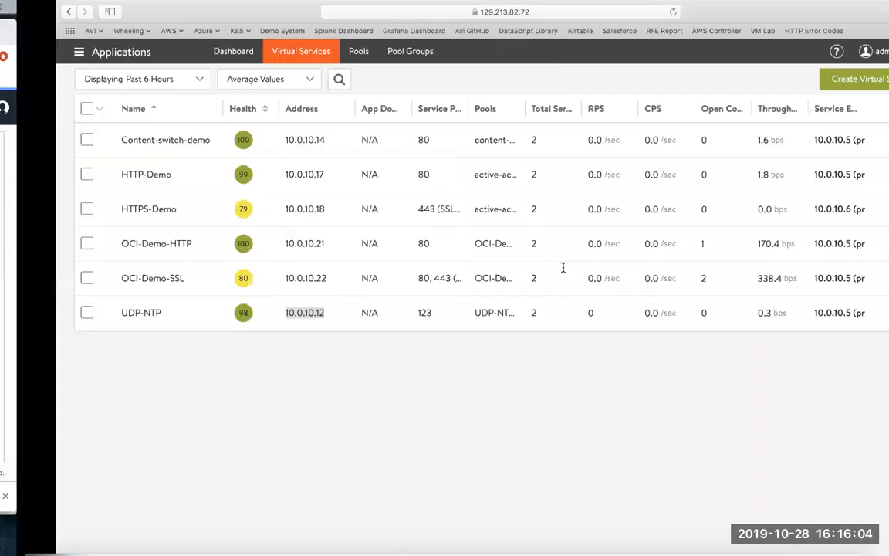
click(91, 313)
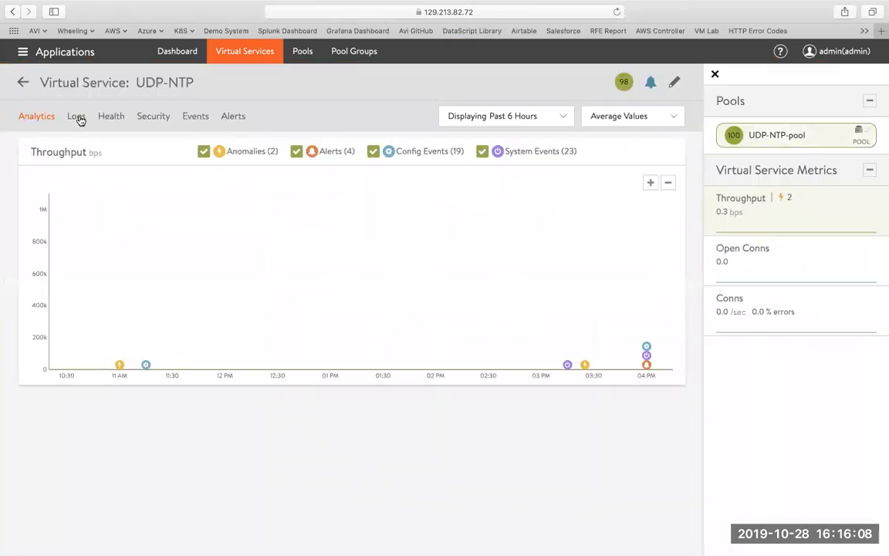
click(76, 116)
click(520, 194)
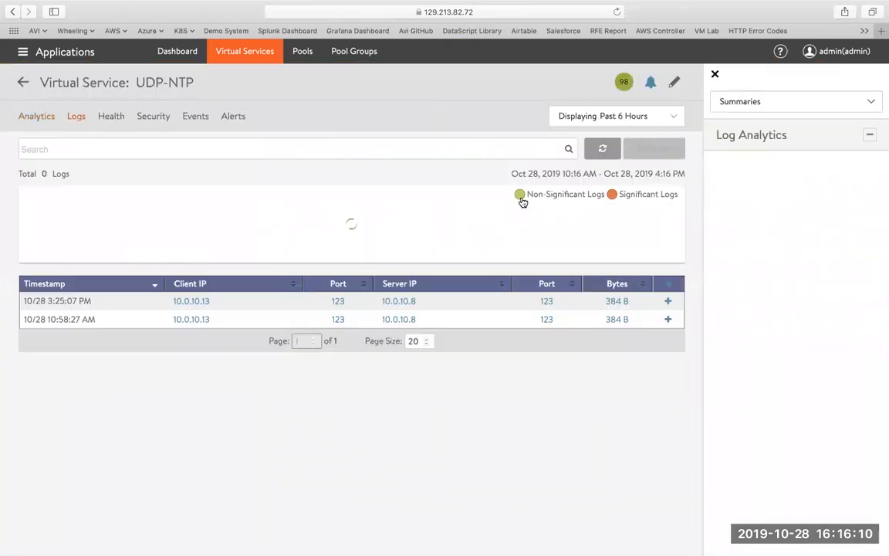
click(130, 304)
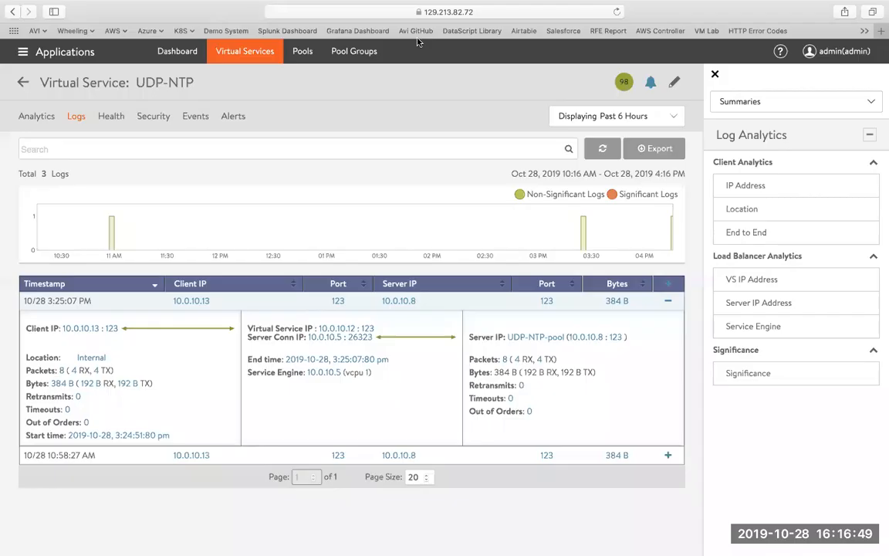
- Open Content-switch-demo for editing and examine the match and action details of Rule 1 and Rule 2 in its HTTP request policies
click(253, 50)
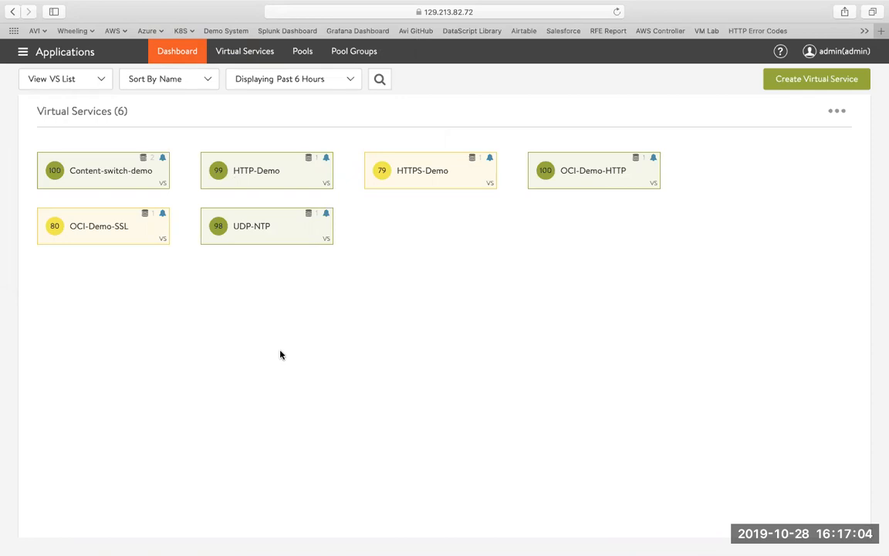
click(101, 180)
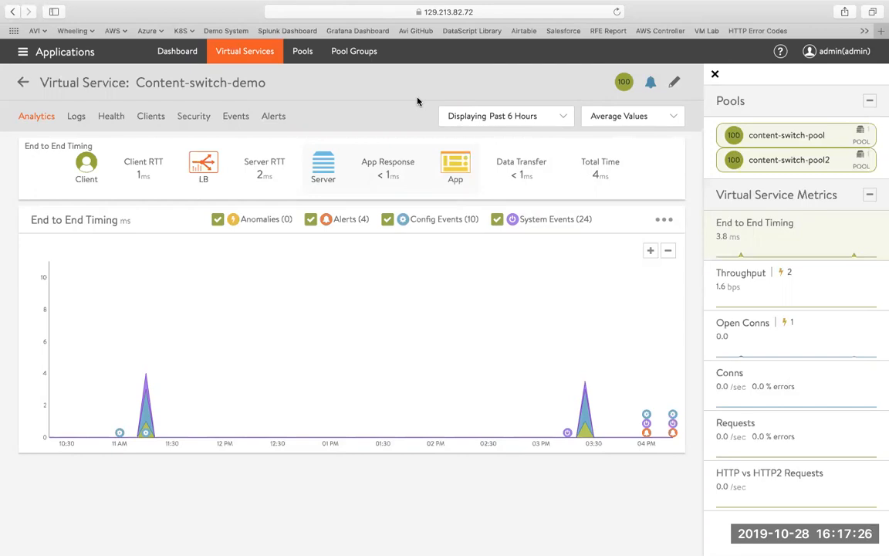
click(674, 84)
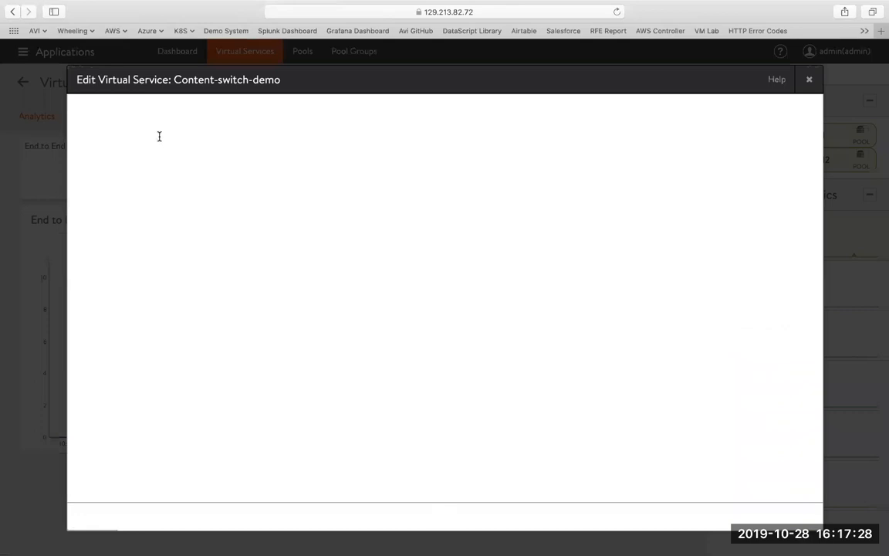
click(151, 106)
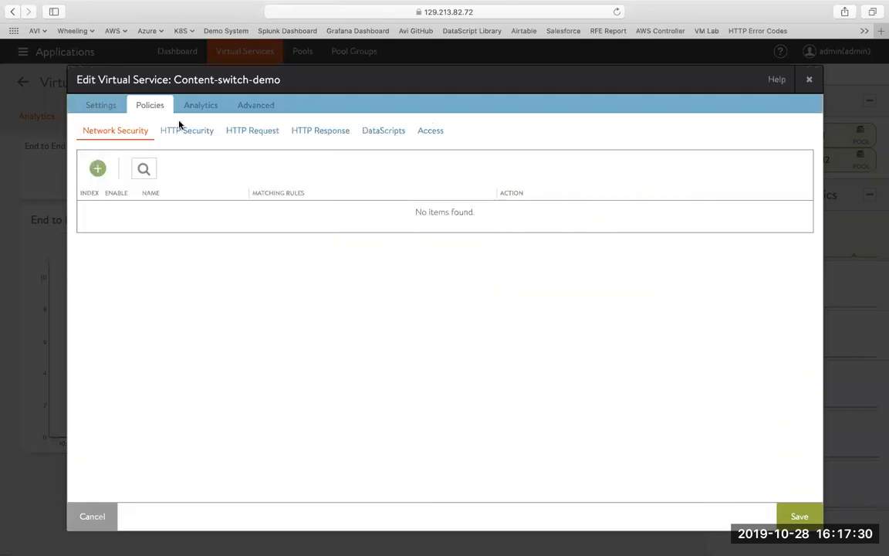
click(241, 134)
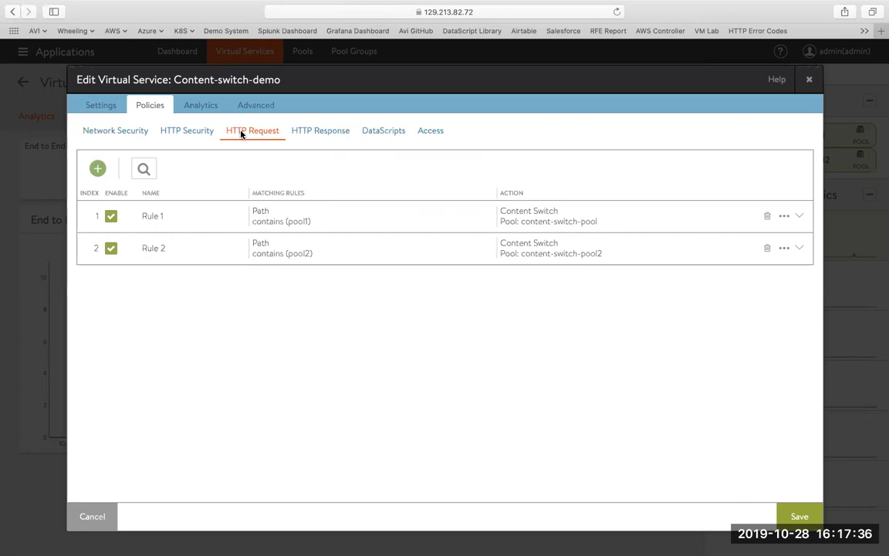
click(368, 223)
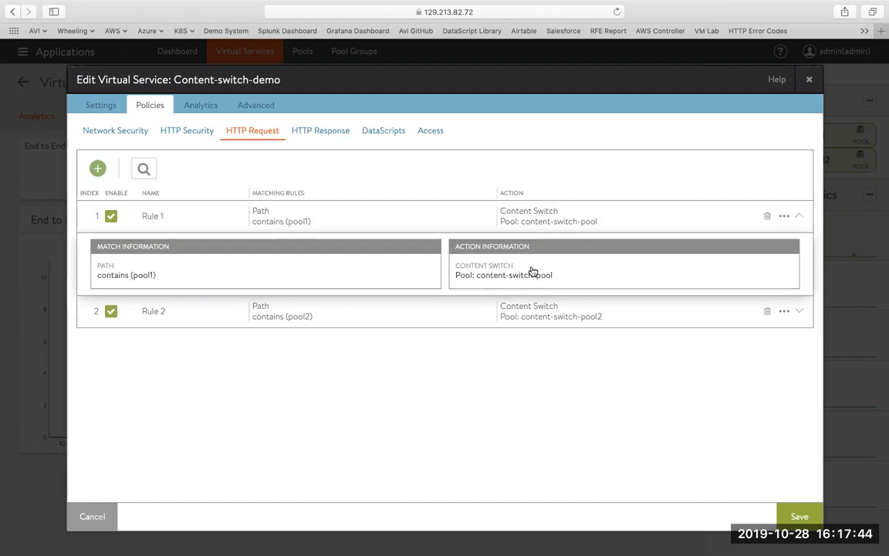
click(417, 322)
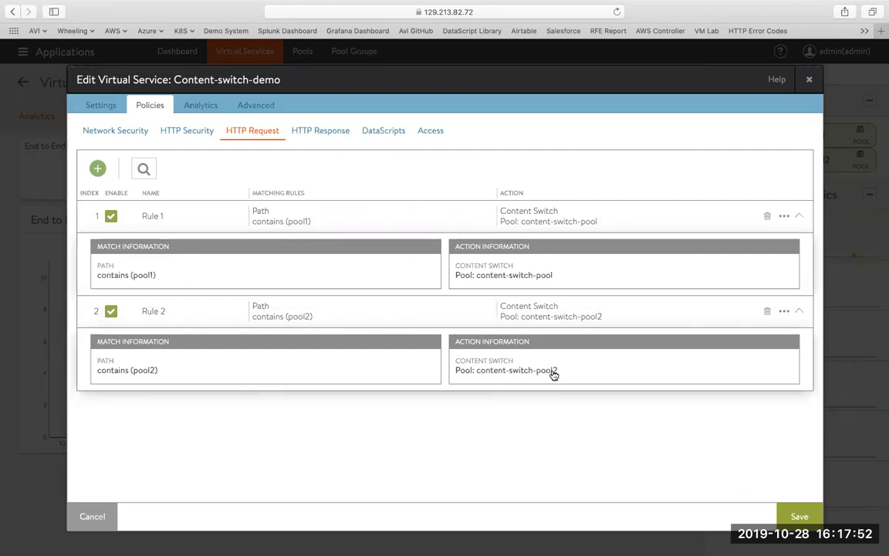
- Discard the Content-switch-demo edit and, in Terminal on web-test-1, run "cat /var/www/html/pool1/index.html", highlighting the output
click(89, 515)
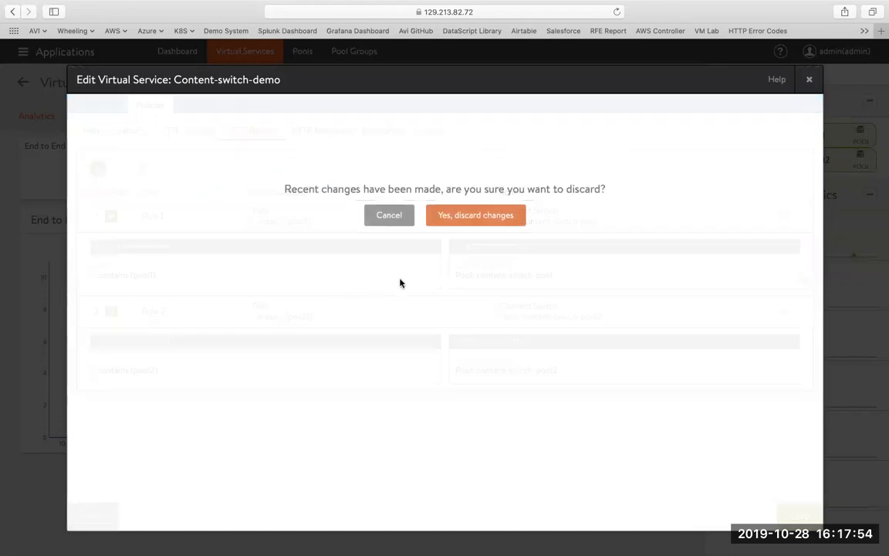
click(461, 214)
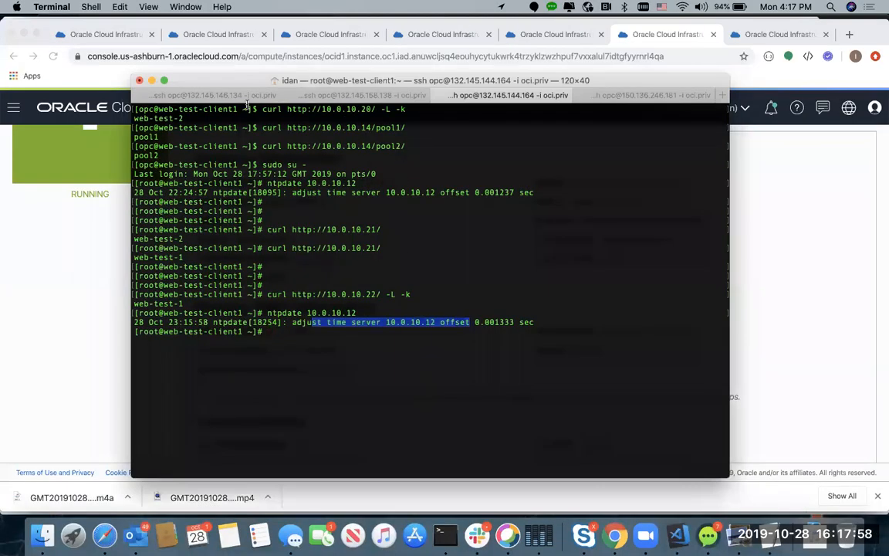
click(213, 94)
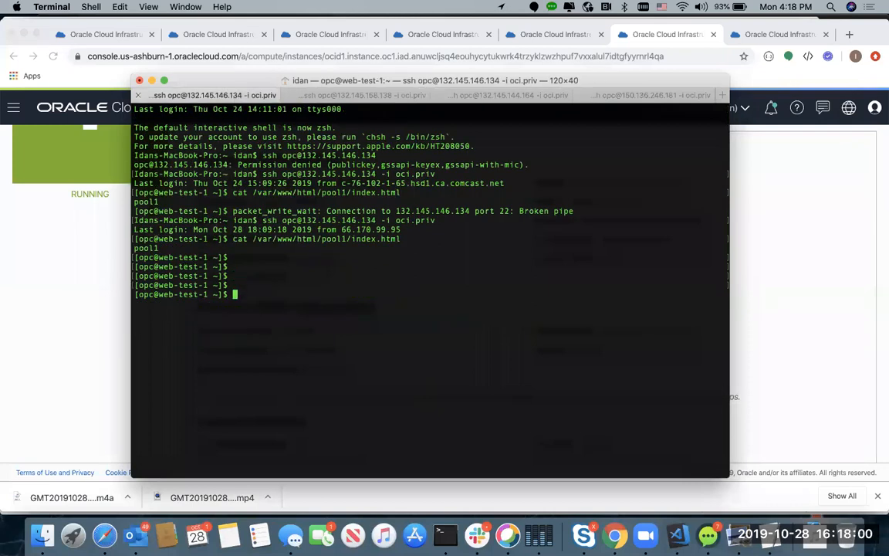
text(cat /var/www/html/p)
key(Tab)
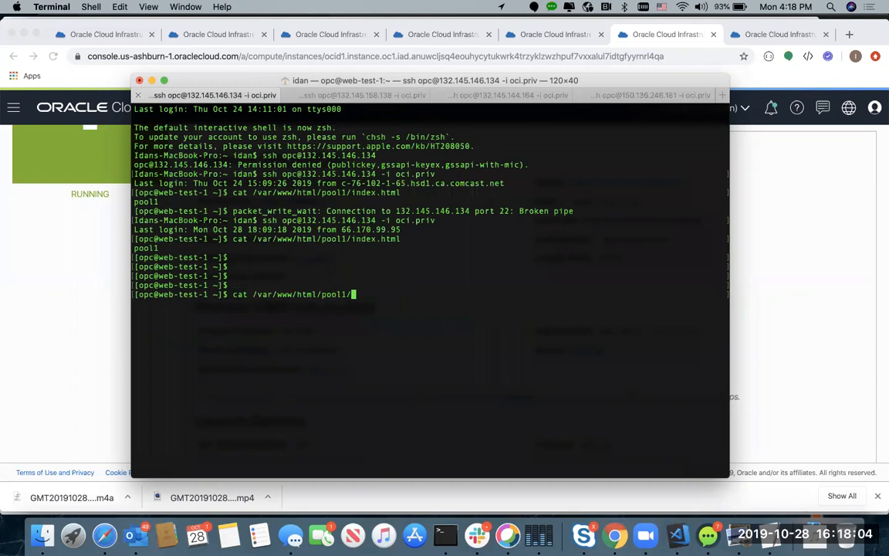
text(i)
key(Tab)
key(Return)
double_click(144, 304)
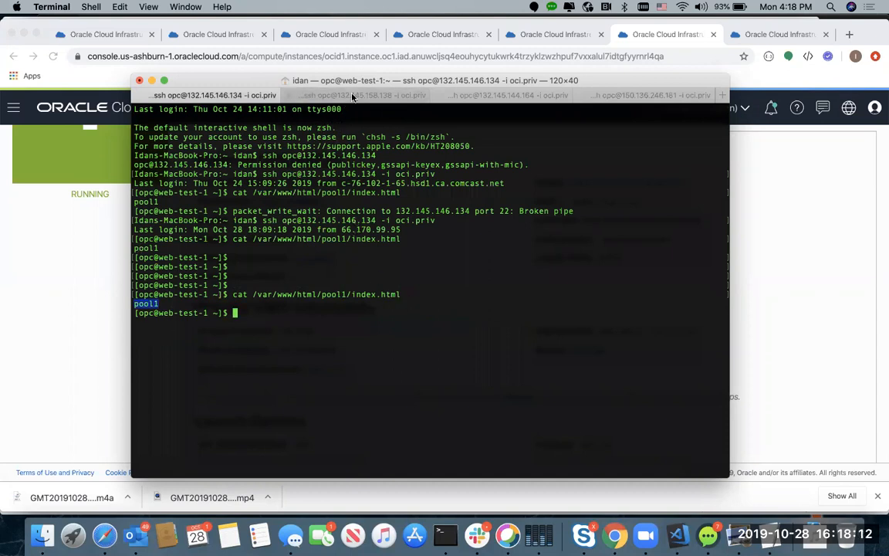
- On web-test-2, run "cat /var/www/html/pool2/index.html" and highlight the output
click(351, 95)
text(cat /var/)
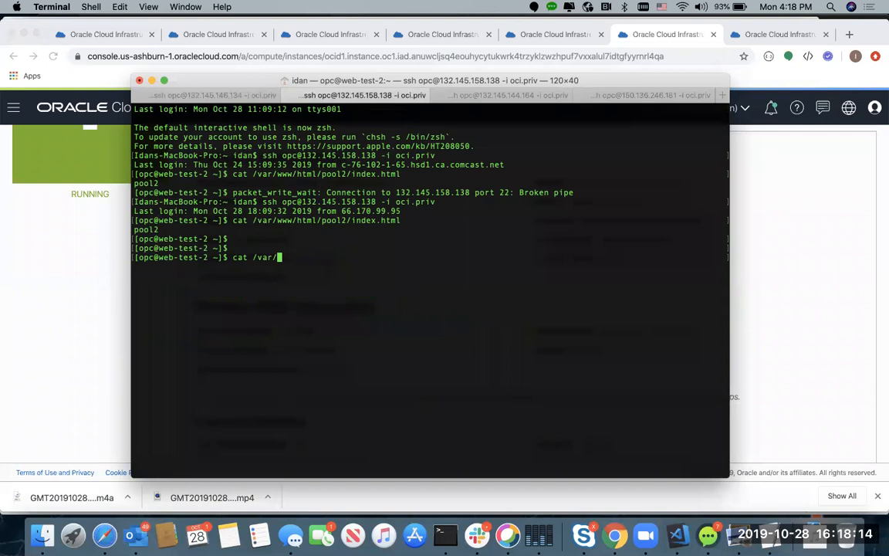
text(www/html/pool2/)
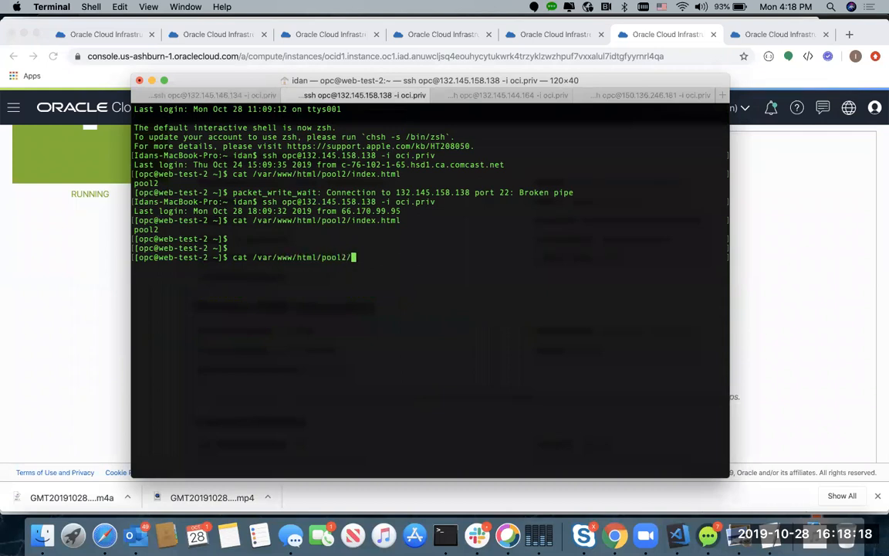
key(Tab)
key(Return)
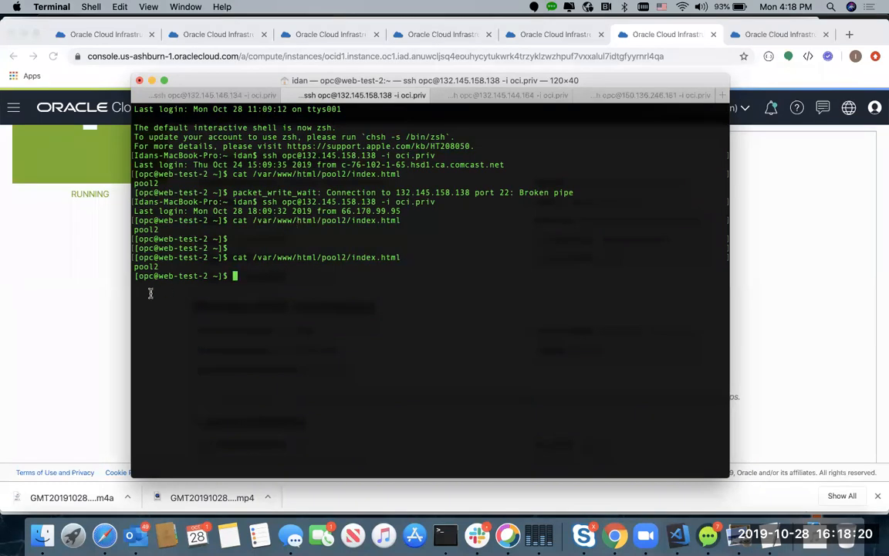
double_click(136, 267)
- Back in the Avi controller, display Content-switch-demo's summary details and select its address
key(ctrl+Right)
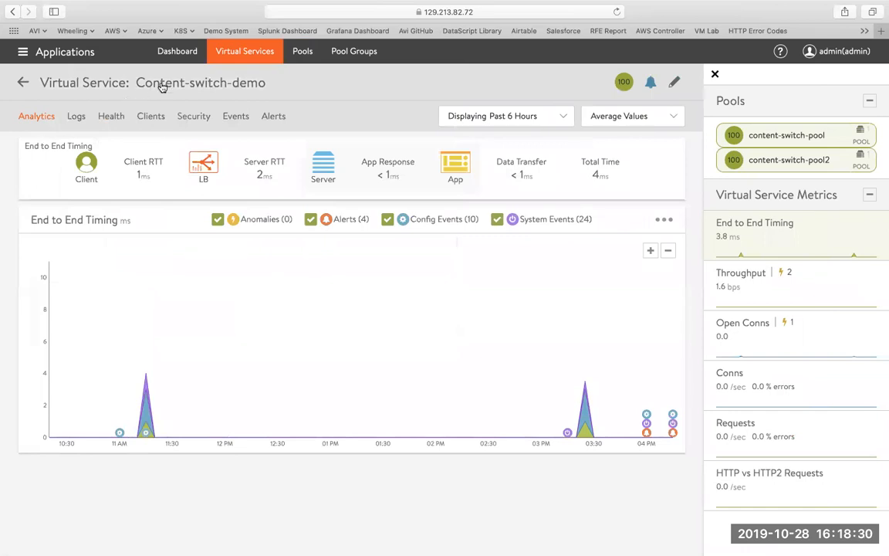
mouse_move(146, 81)
double_click(51, 142)
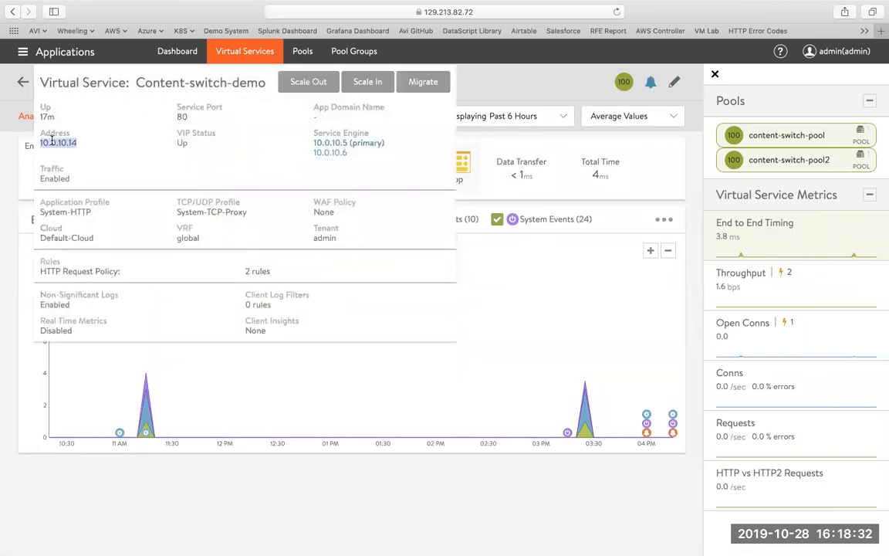
key(ctrl+Left)
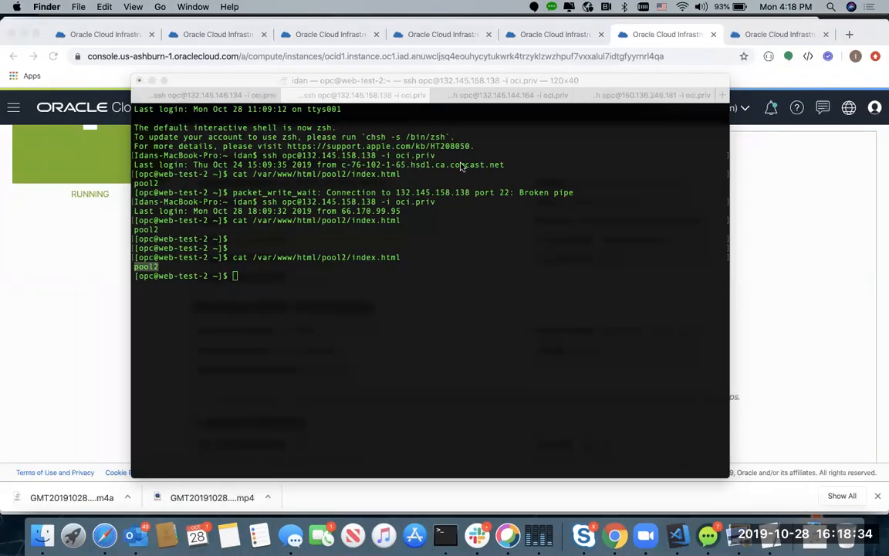
click(514, 96)
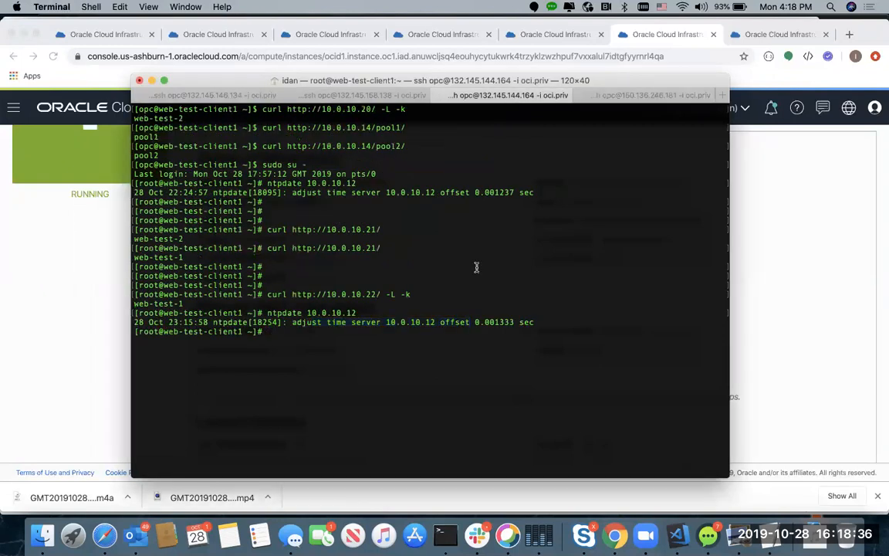
key(Return)
key(Return)
key(Return)
text(cjurl)
key(BackSpace)
key(BackSpace)
key(BackSpace)
key(BackSpace)
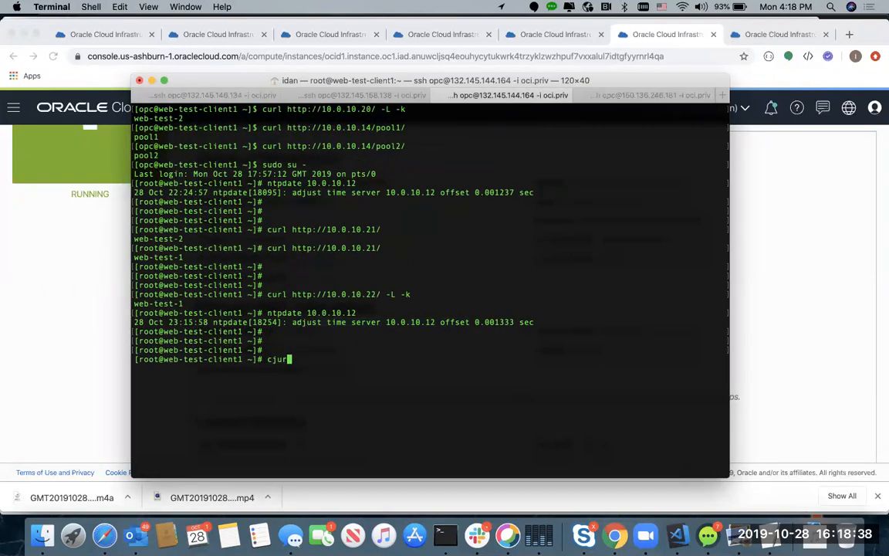
text(rl http://10.0.10.14)
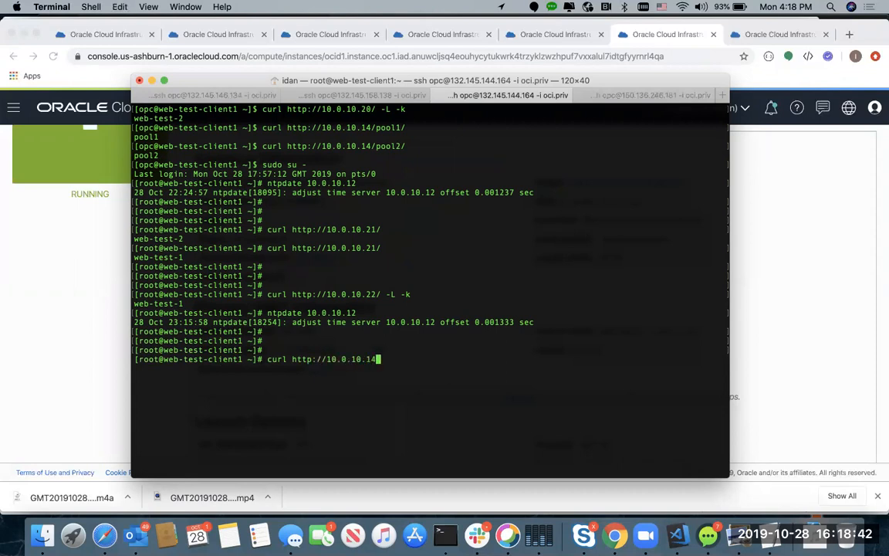
text(/pool1/)
key(Return)
key(Up)
key(BackSpace)
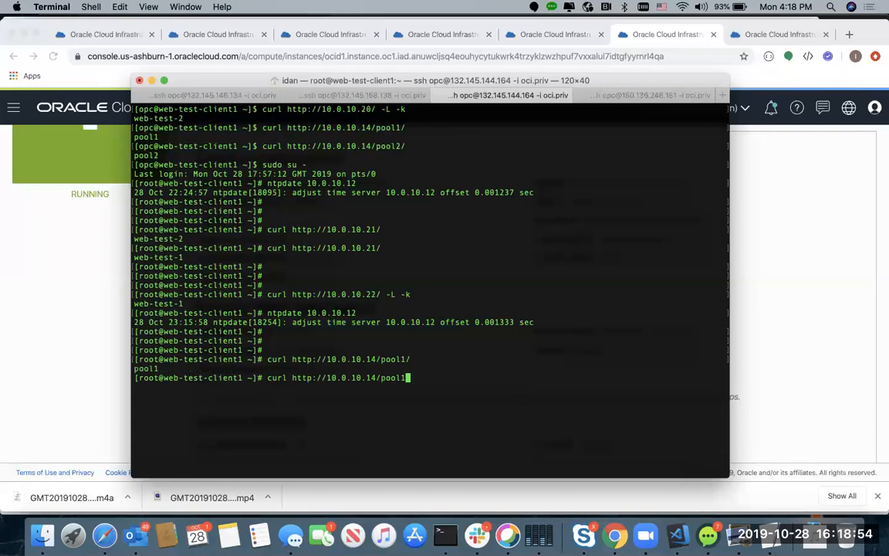
text(2/)
text(/)
key(Return)
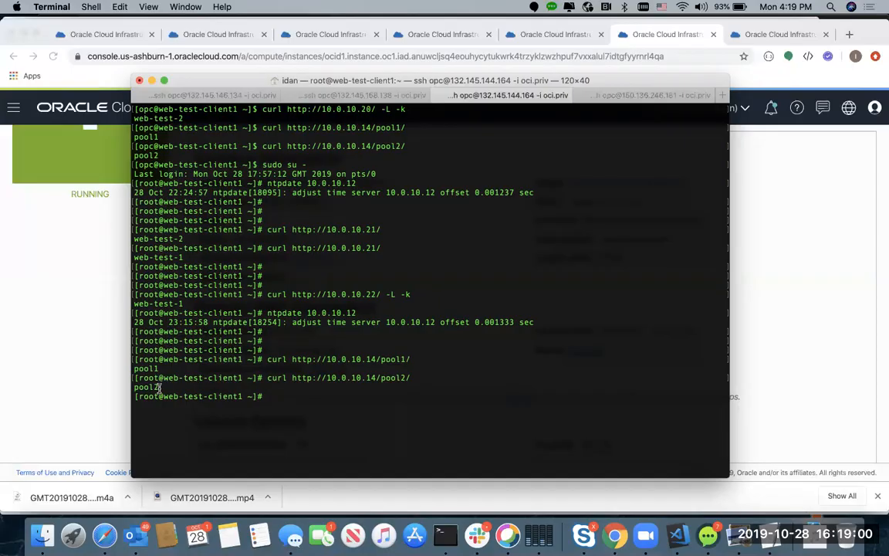
- Back in the Avi controller, examine Content-switch-demo's 4:18:53 PM log entry for /pool1/, highlighting its request policy rule
key(ctrl+Right)
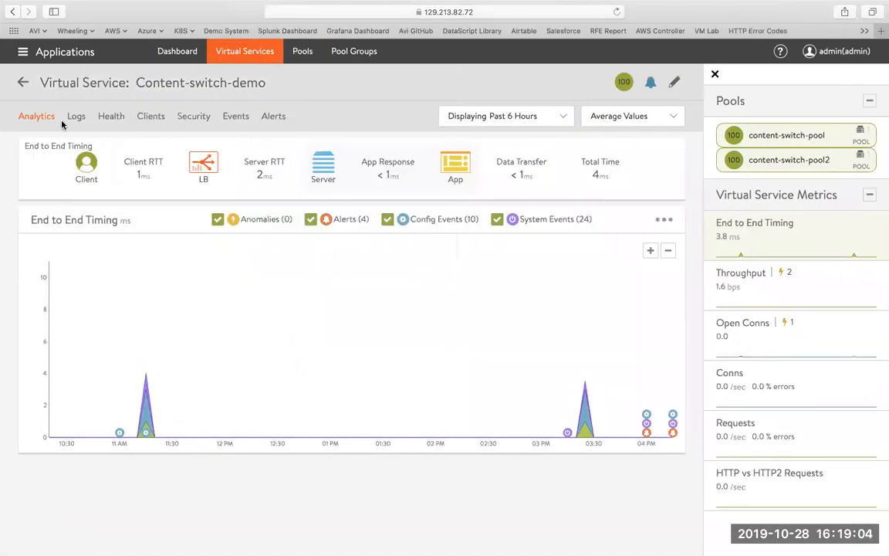
click(75, 116)
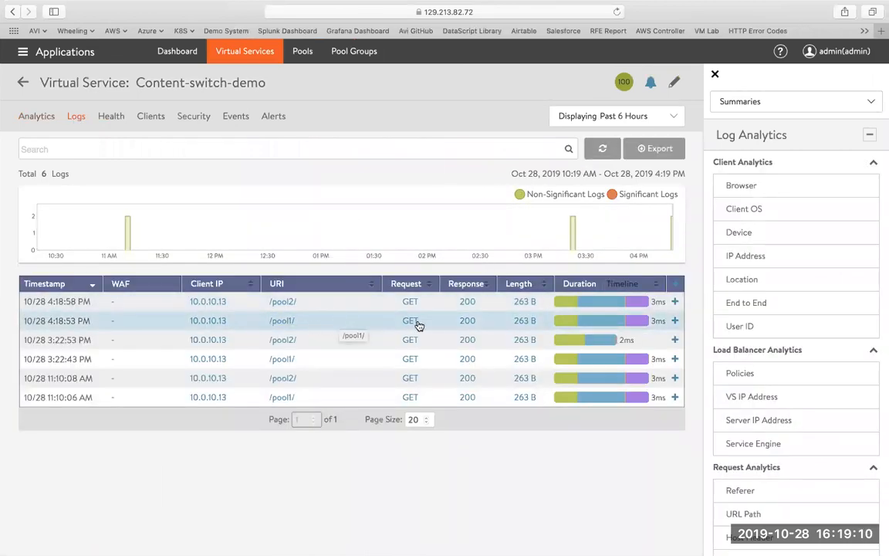
click(317, 323)
scroll(317, 323, down, 2)
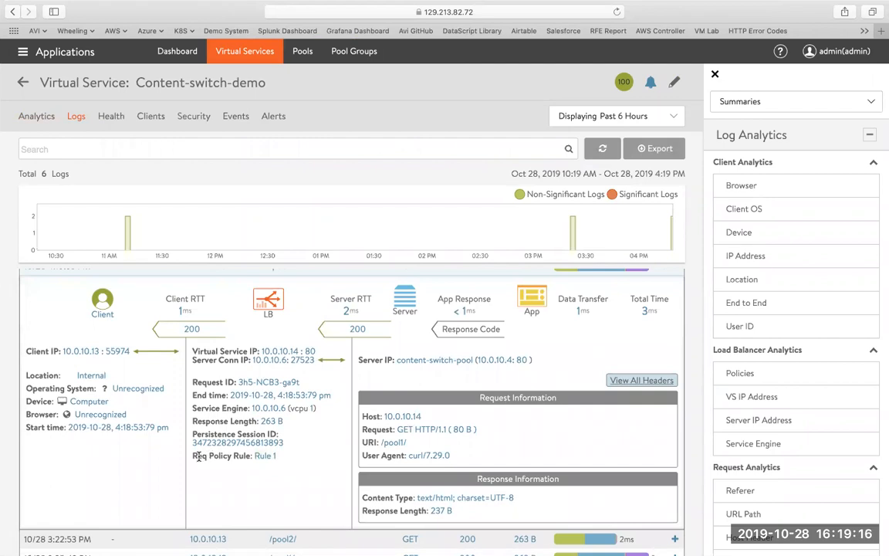
drag(198, 456, 272, 455)
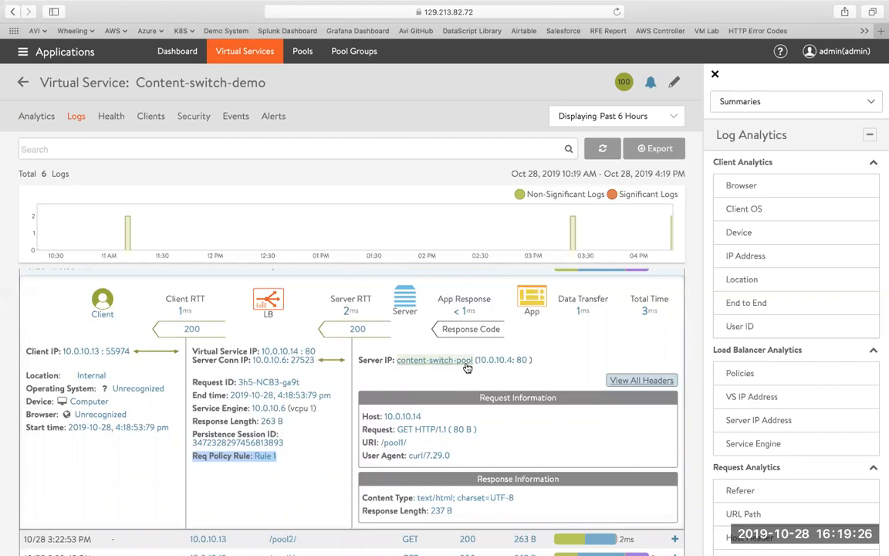
scroll(467, 369, up, 2)
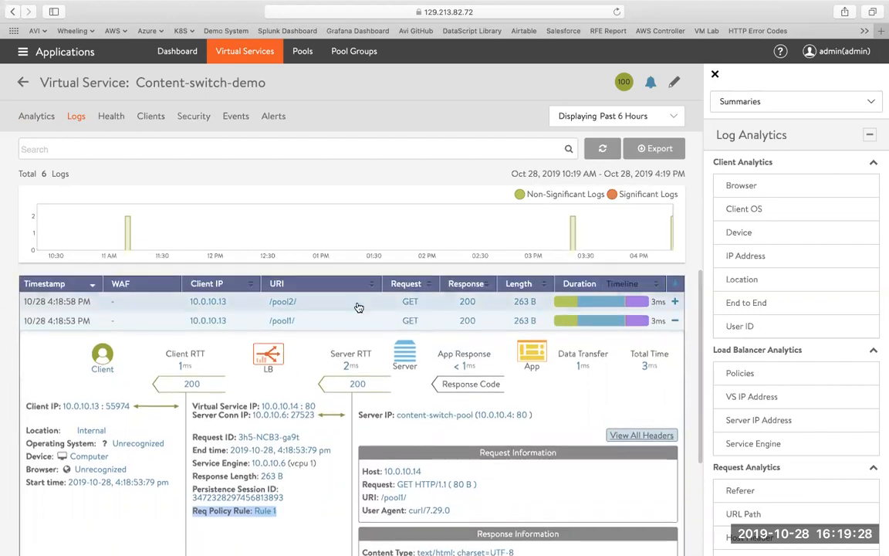
- Expand the 4:18:58 PM log entry for /pool2/ and examine its request policy rule and server pool
click(357, 306)
scroll(310, 284, down, 1)
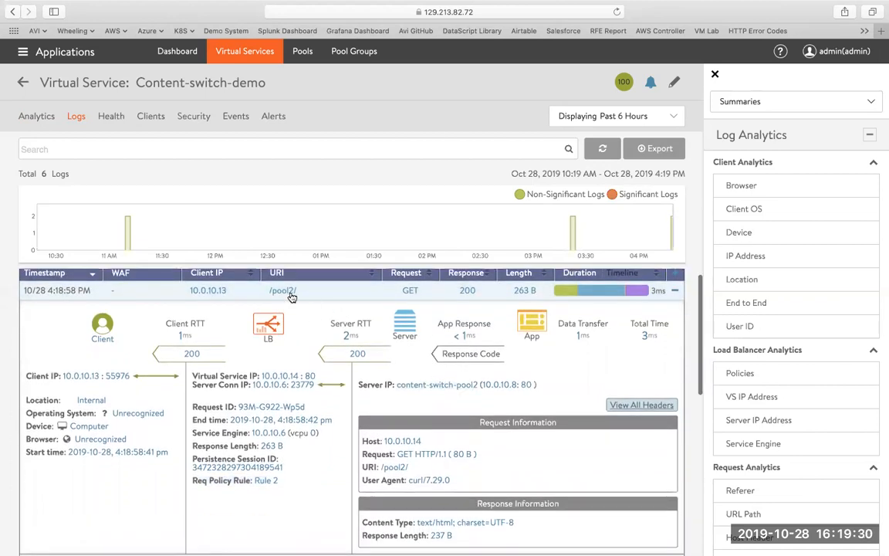
scroll(277, 441, down, 3)
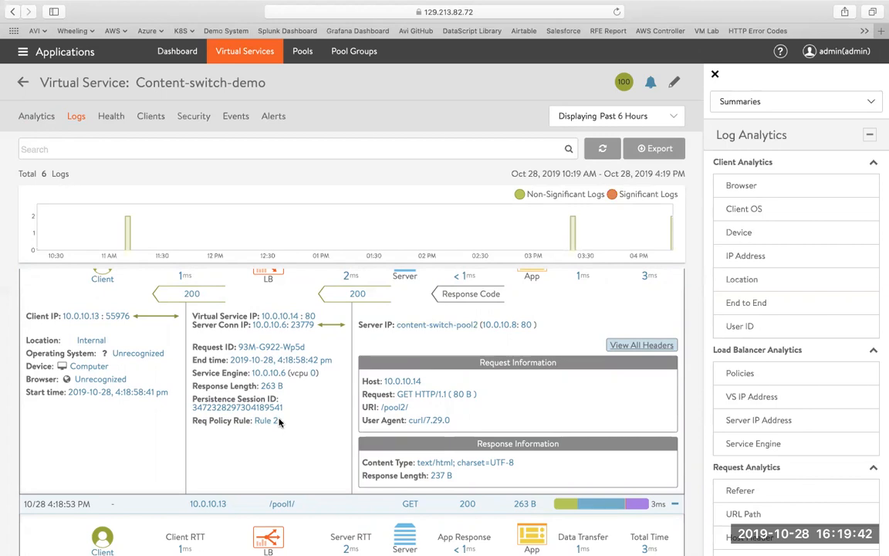
- View the dashboard of all virtual services, followed by the service engines in the Infrastructure dashboard
mouse_move(429, 45)
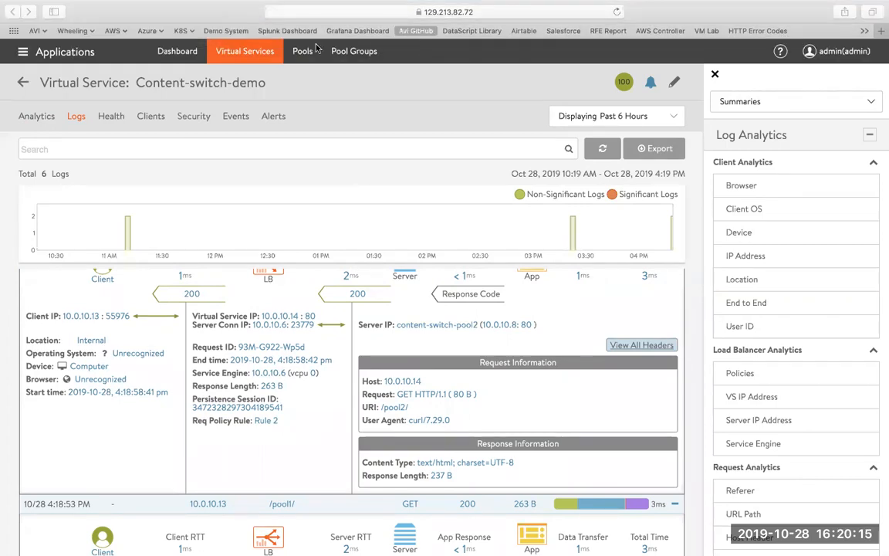
click(178, 54)
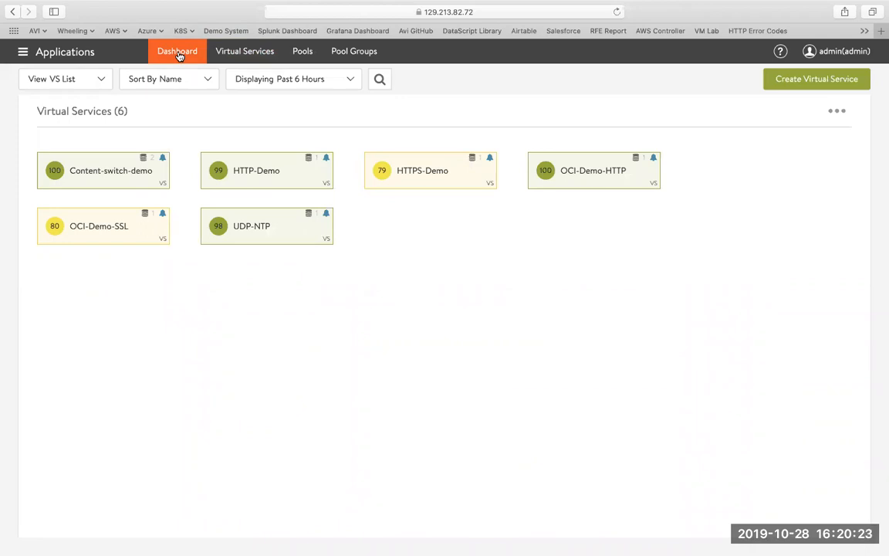
click(66, 51)
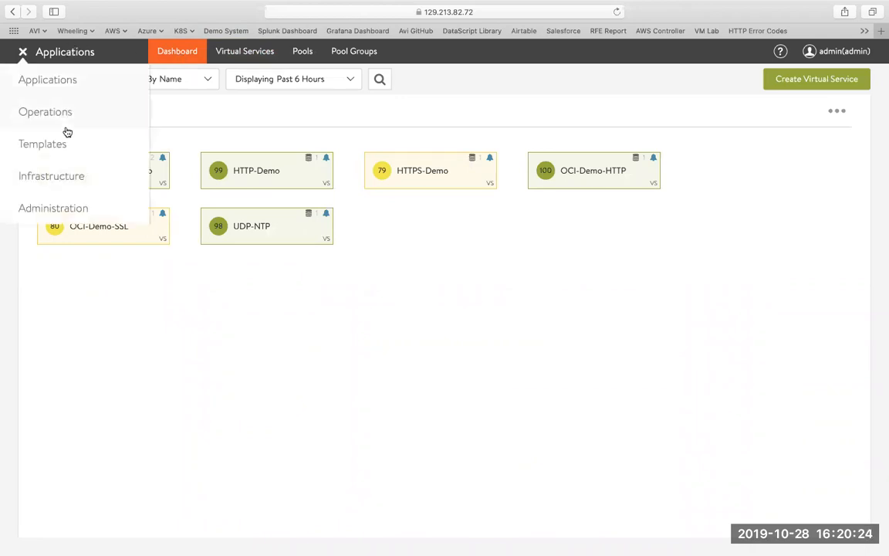
click(64, 179)
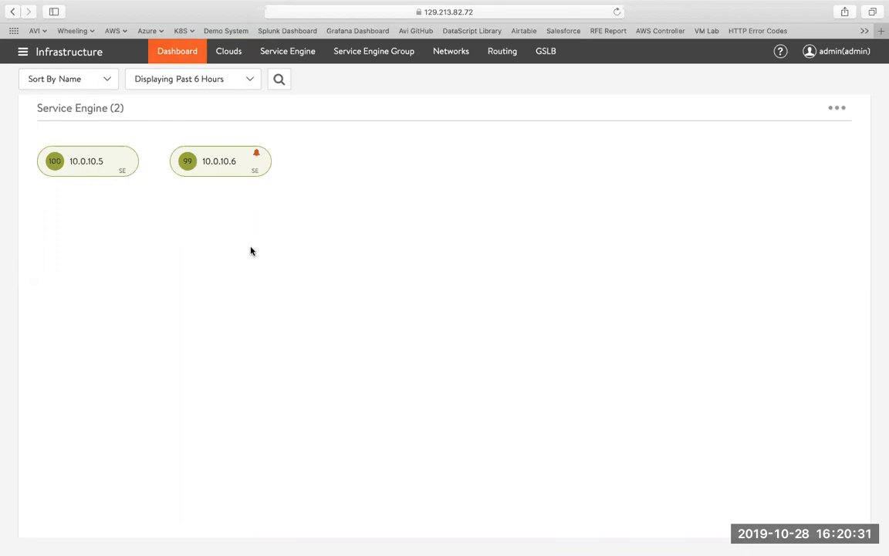
- In Terminal, kill the Avi service engine container on ad3-se2 with "docker kill avise"
key(ctrl+Left)
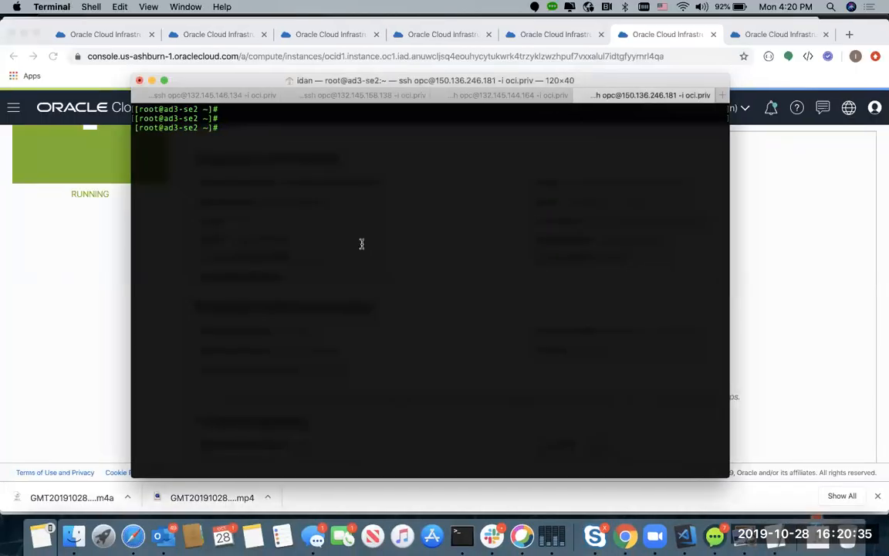
text(docker kill avise)
key(Return)
key(Return)
key(Return)
key(Return)
key(Return)
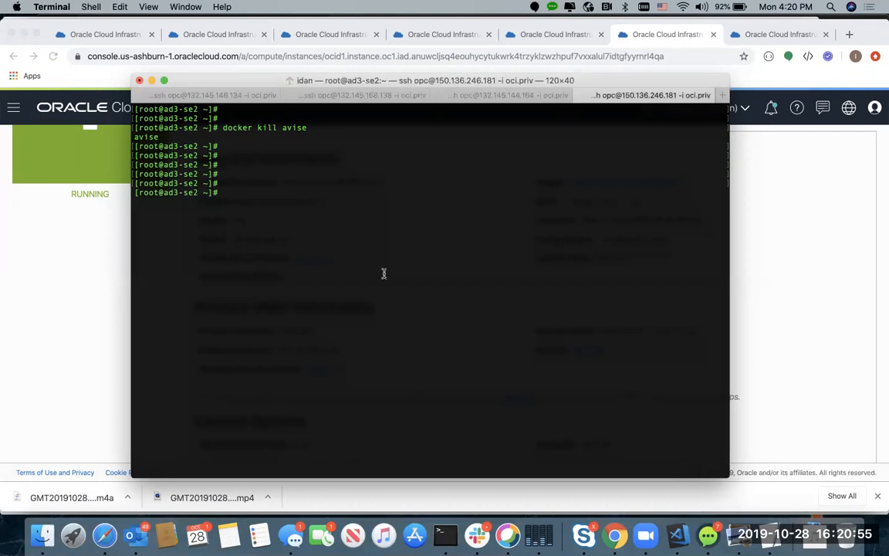
- Back in the Avi controller, check the service engines' health and Content-switch-demo's faults, highlighting the required number of service engines
key(ctrl+Right)
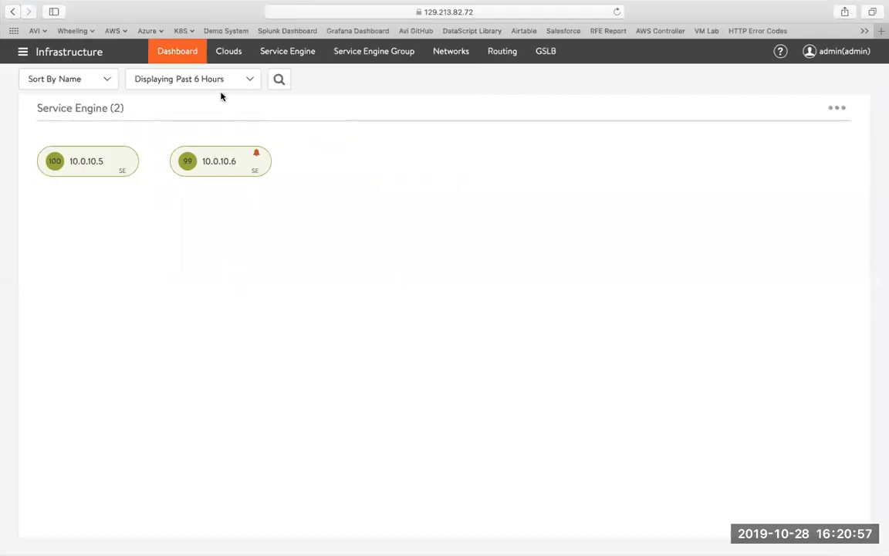
click(314, 29)
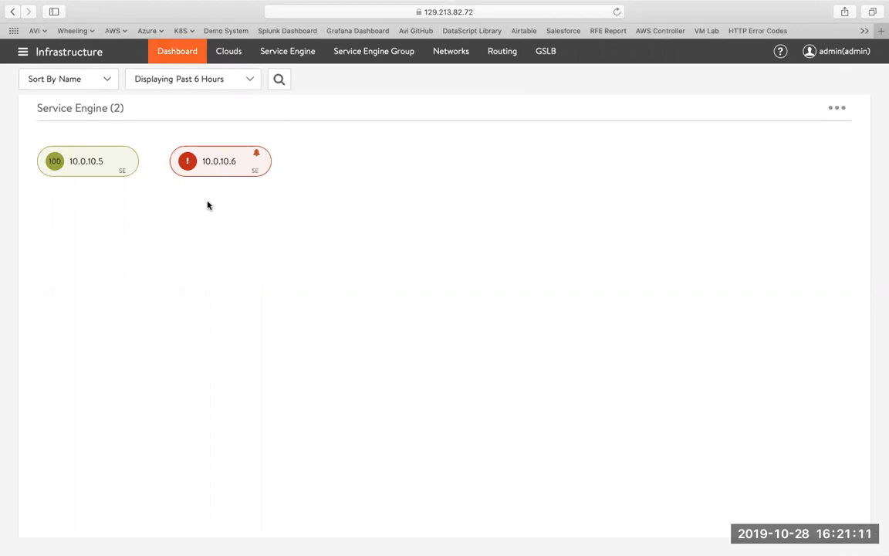
click(63, 53)
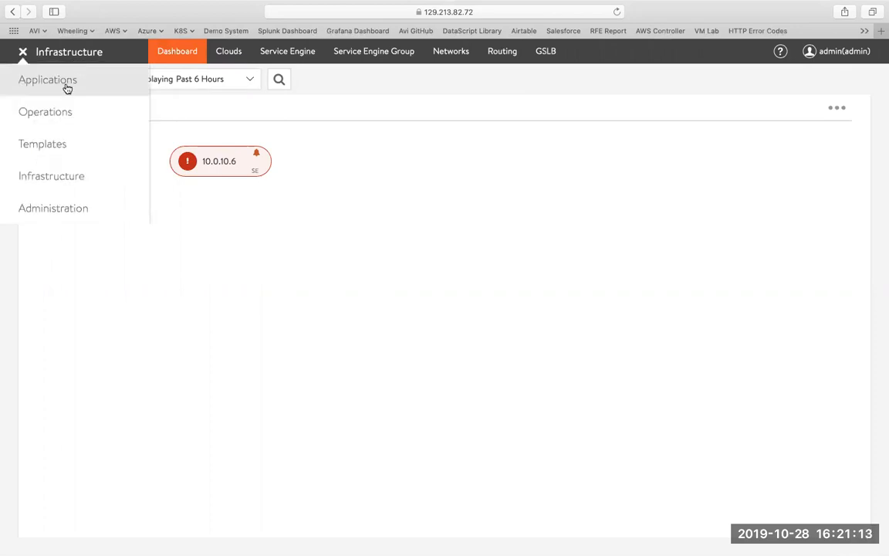
click(67, 89)
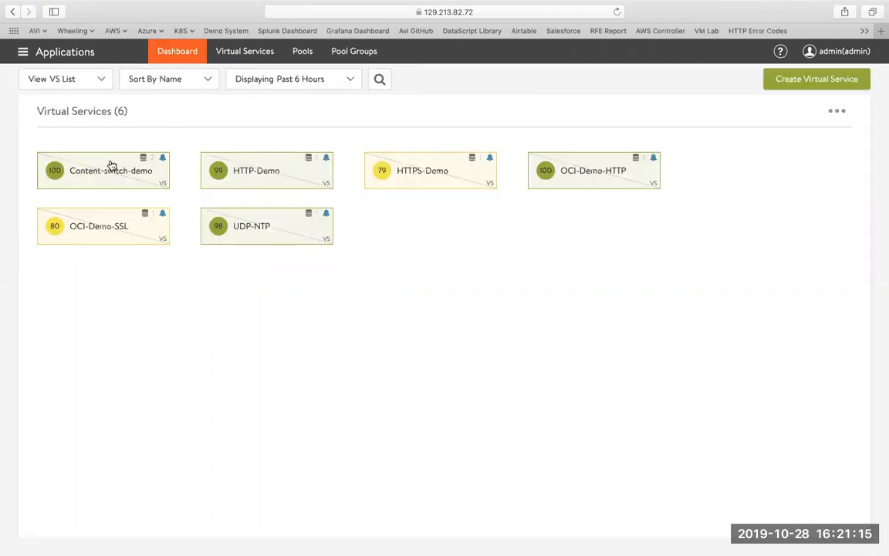
click(111, 170)
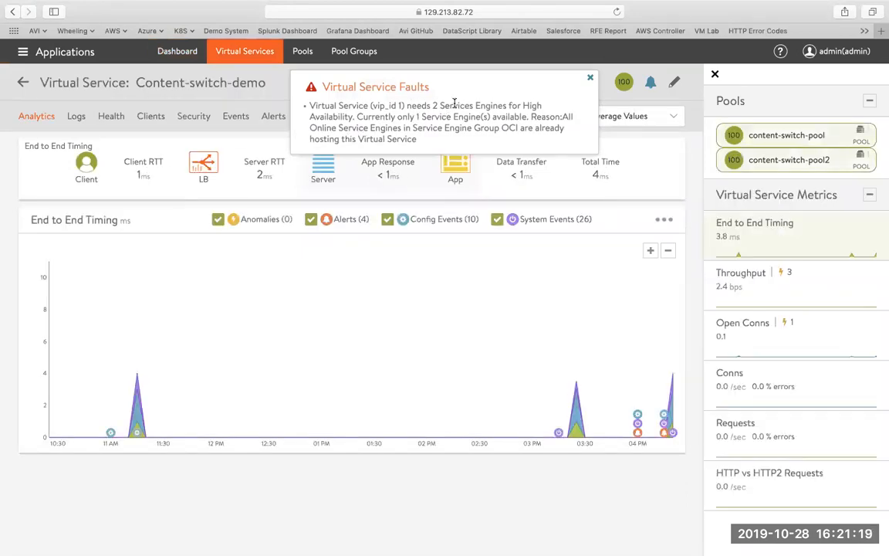
drag(429, 106, 510, 106)
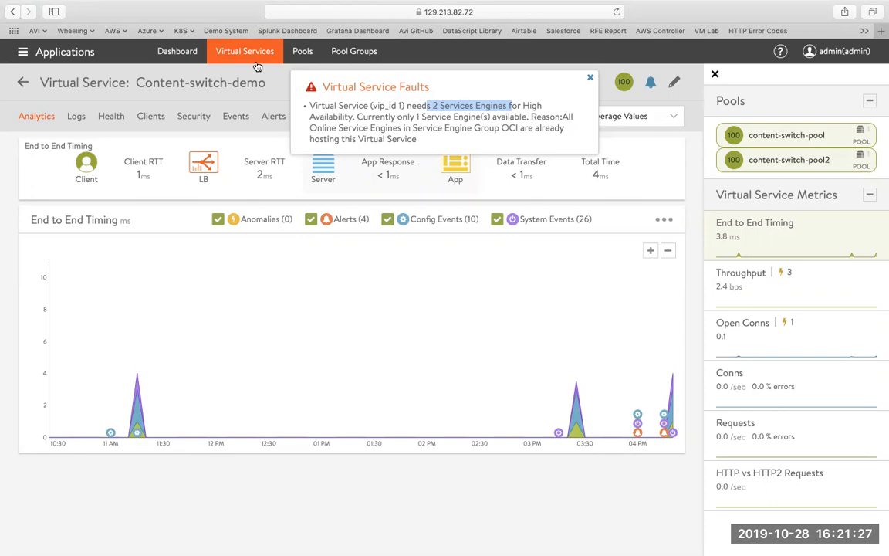
- Switch to the Oracle Cloud console in Chrome and find the VNIC details page of ad3-se2
key(ctrl+Left)
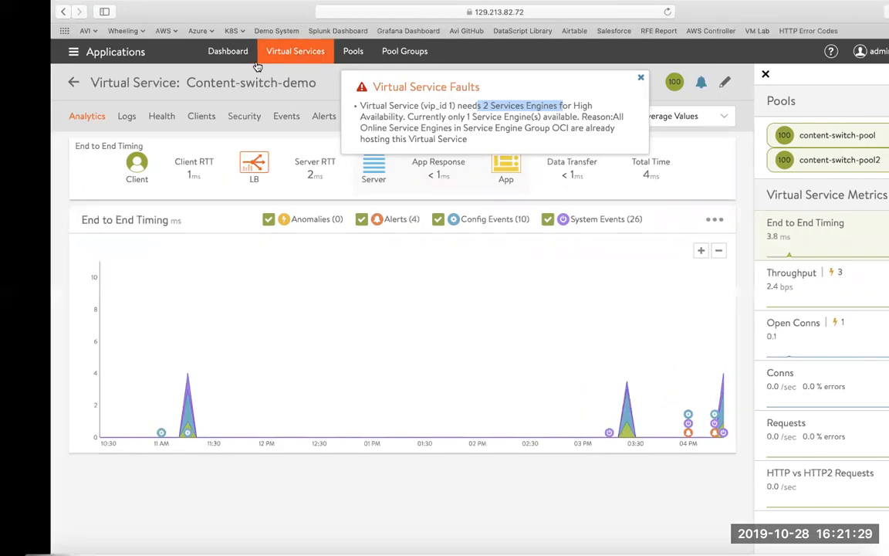
click(99, 272)
scroll(392, 225, down, 10)
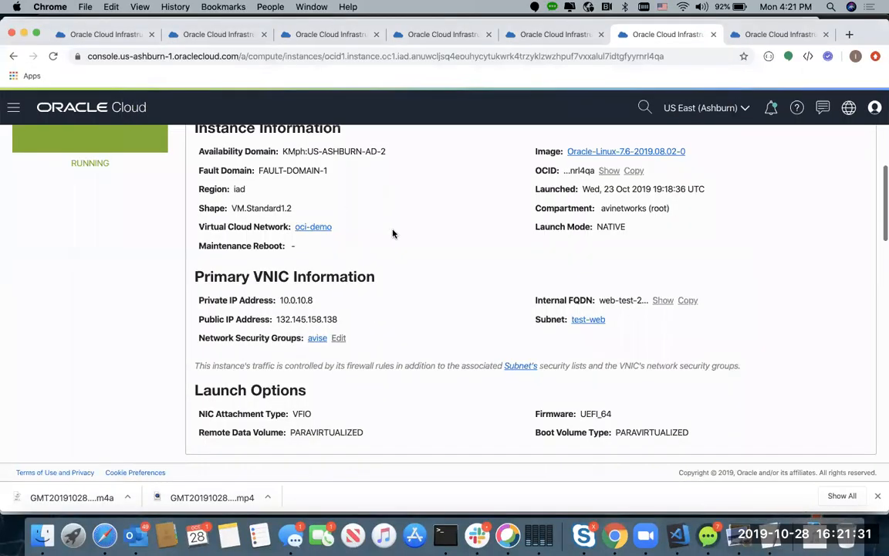
scroll(391, 228, up, 15)
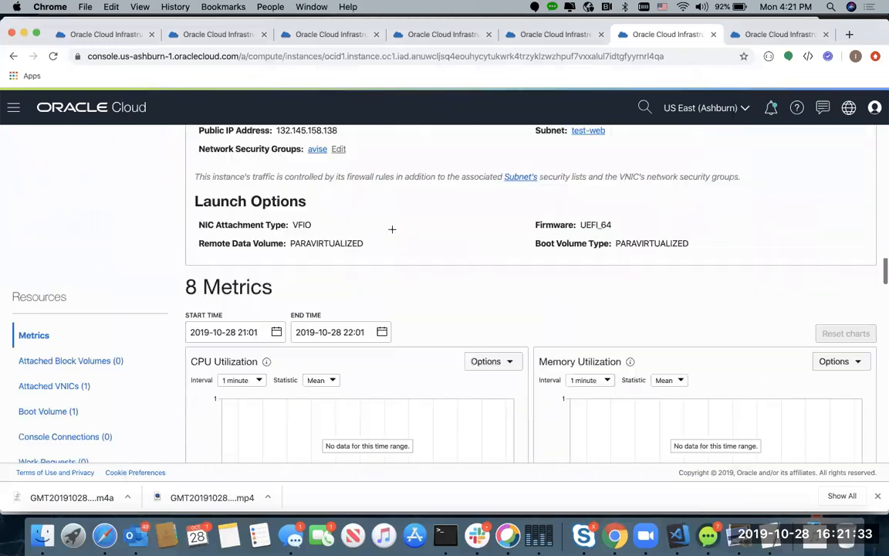
click(224, 34)
key(ctrl+Tab)
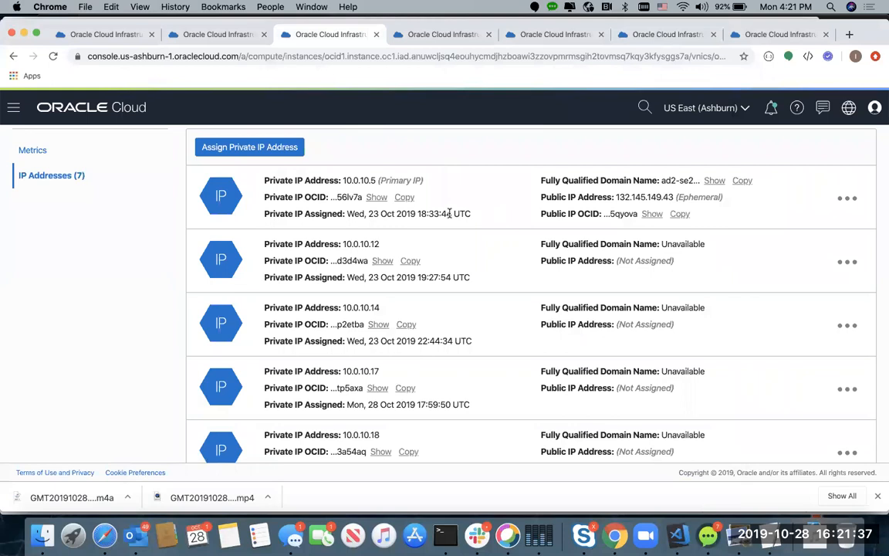
key(ctrl+Tab)
scroll(446, 222, up, 5)
scroll(446, 222, up, 2)
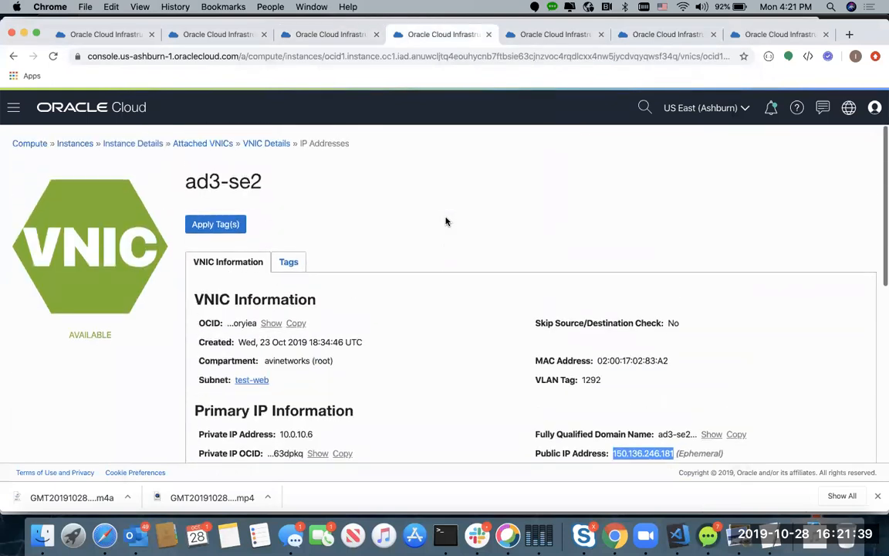
- Check in Terminal which host had its container killed, and examine the IP addresses of ad3-se2 in the Oracle Cloud console
click(445, 534)
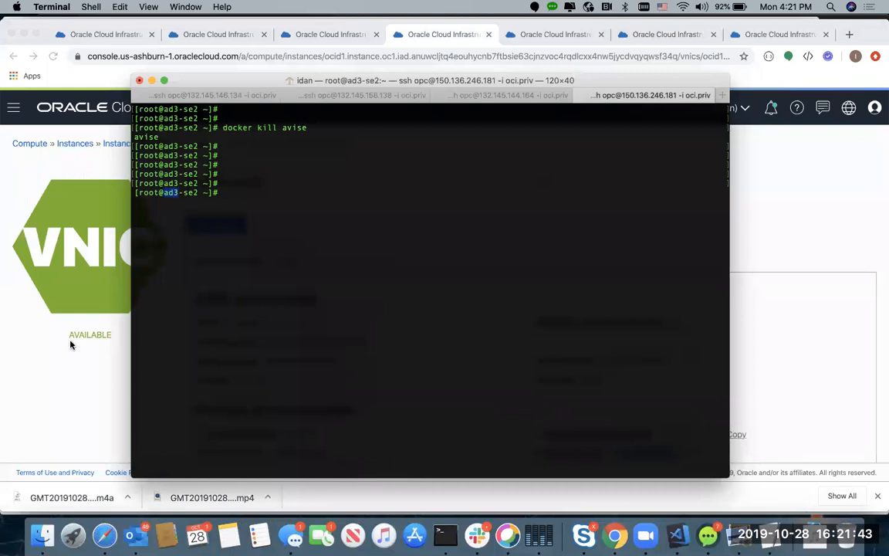
click(62, 305)
scroll(359, 329, down, 5)
scroll(359, 331, down, 3)
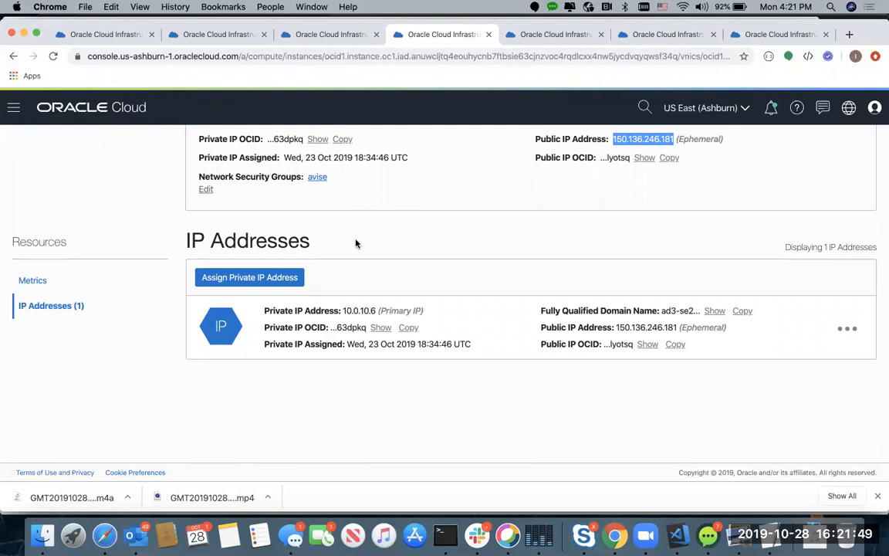
- Examine the private IP addresses assigned to the ad2-se2 VNIC, including a brief look at the demo-controller-1 instance
click(330, 34)
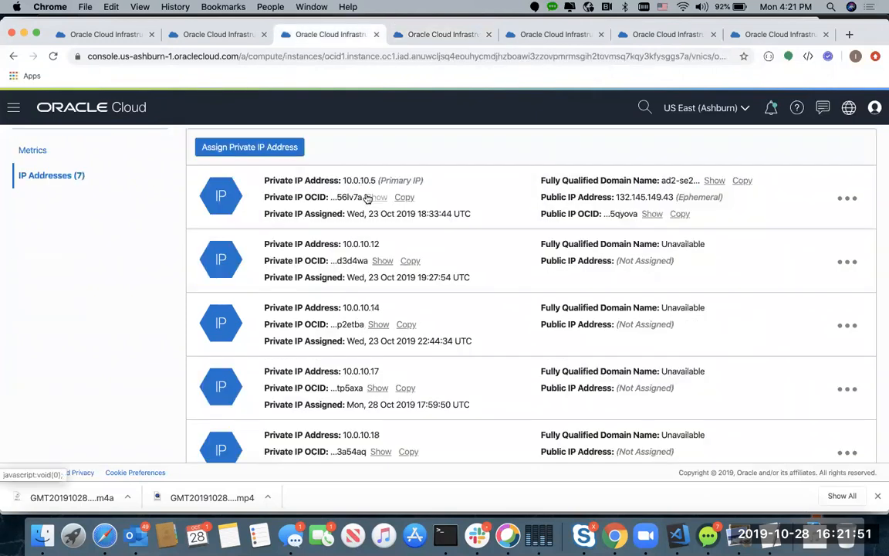
scroll(488, 313, down, 1)
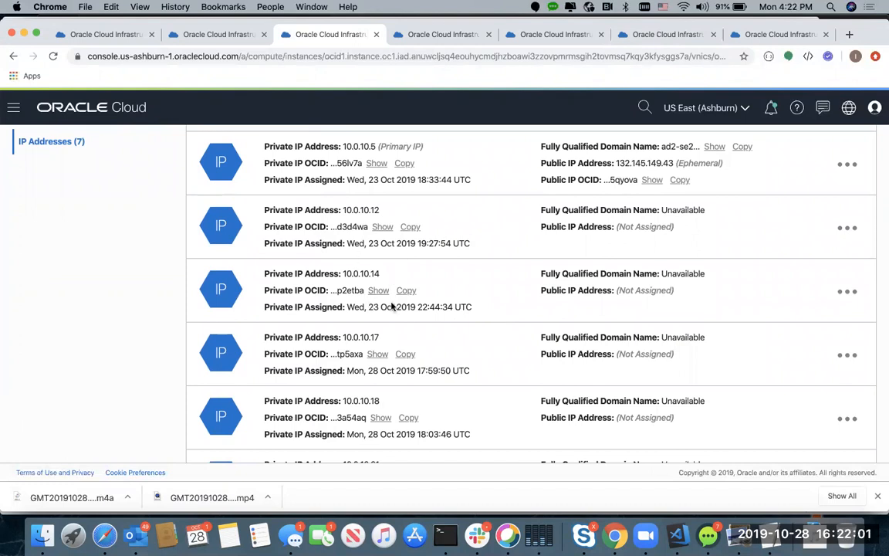
scroll(403, 278, down, 2)
scroll(402, 277, down, 2)
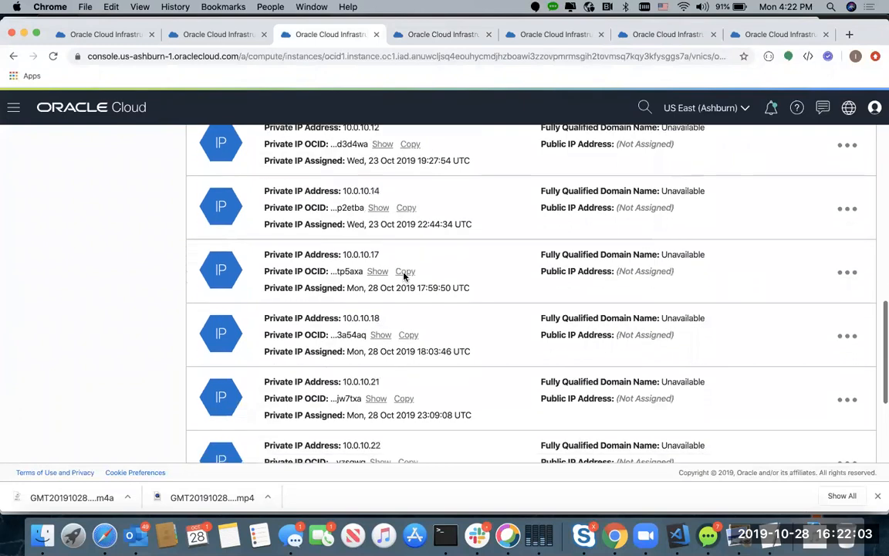
scroll(403, 277, up, 5)
scroll(403, 276, down, 3)
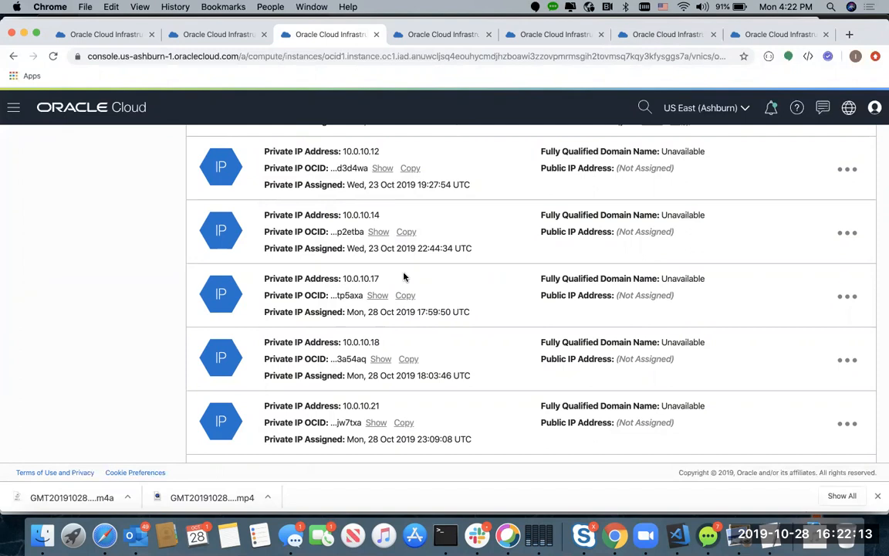
click(216, 34)
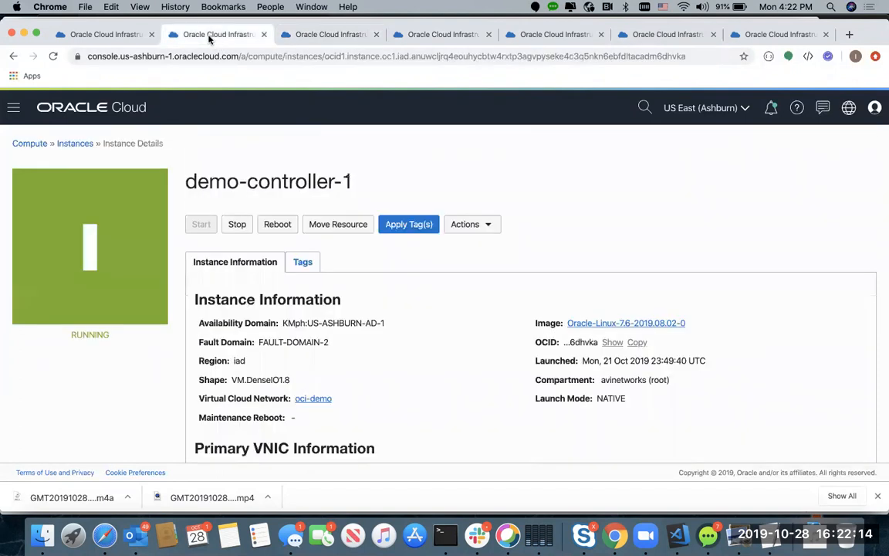
click(299, 35)
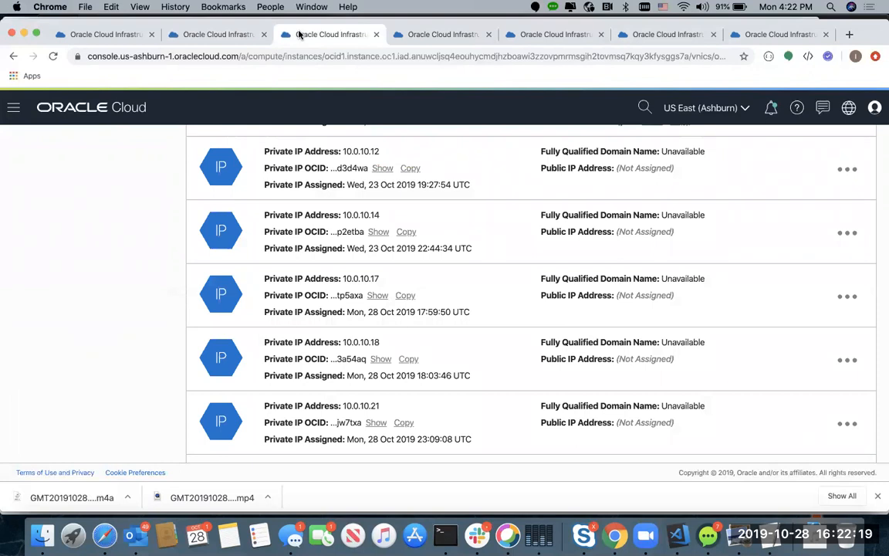
- Switch back to the Avi controller and check the health of both service engines in the Infrastructure dashboard
key(ctrl+Right)
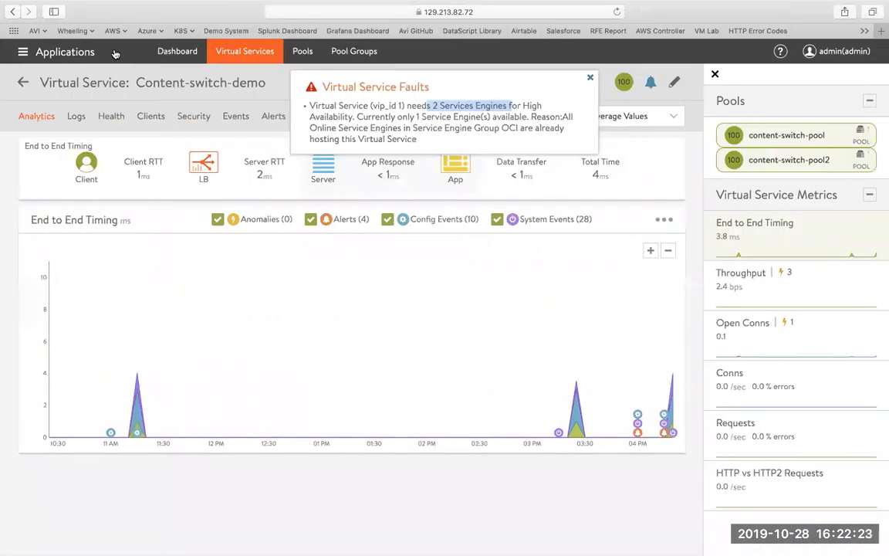
click(73, 56)
click(52, 177)
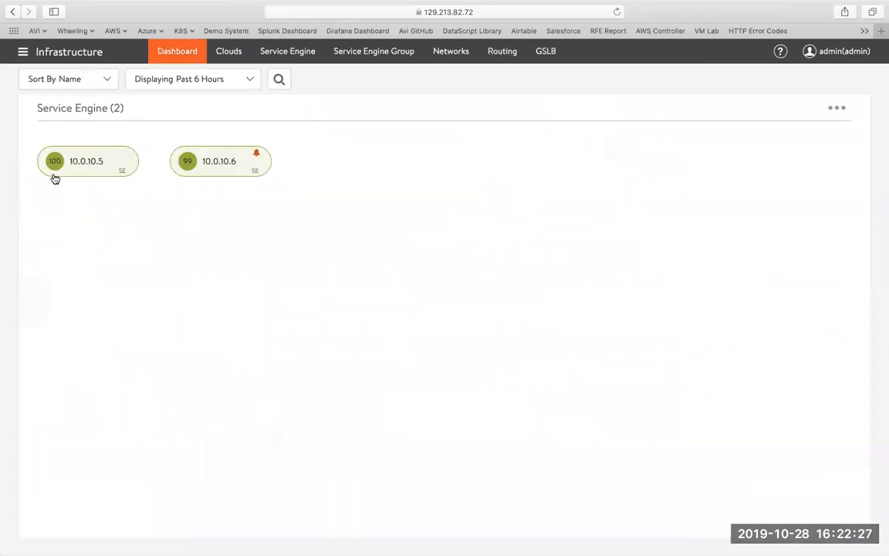
mouse_move(196, 173)
- Open the Content-switch-demo virtual service from the Applications dashboard and examine which service engines host it
click(62, 59)
click(59, 82)
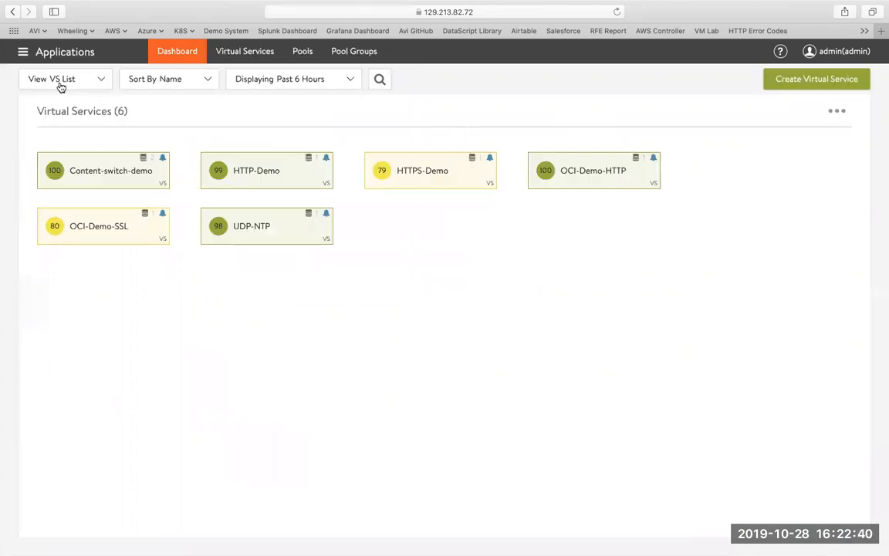
click(93, 167)
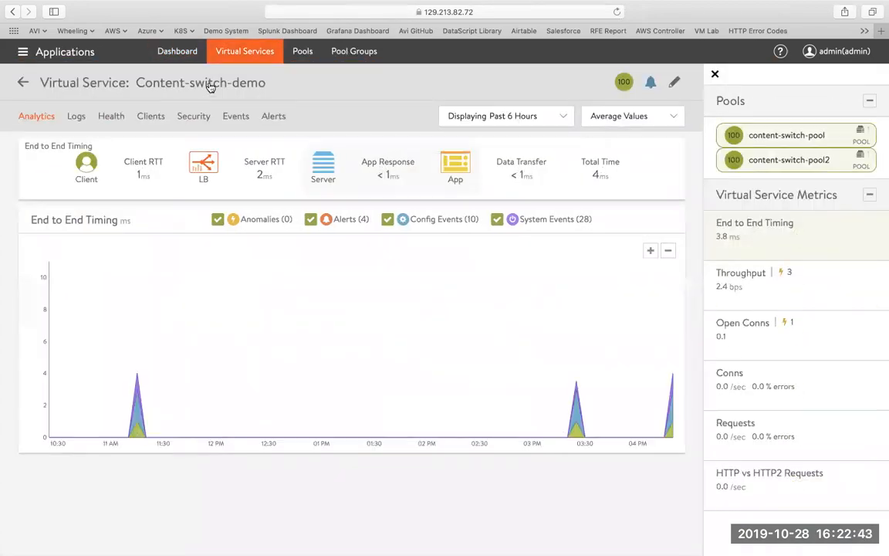
mouse_move(213, 85)
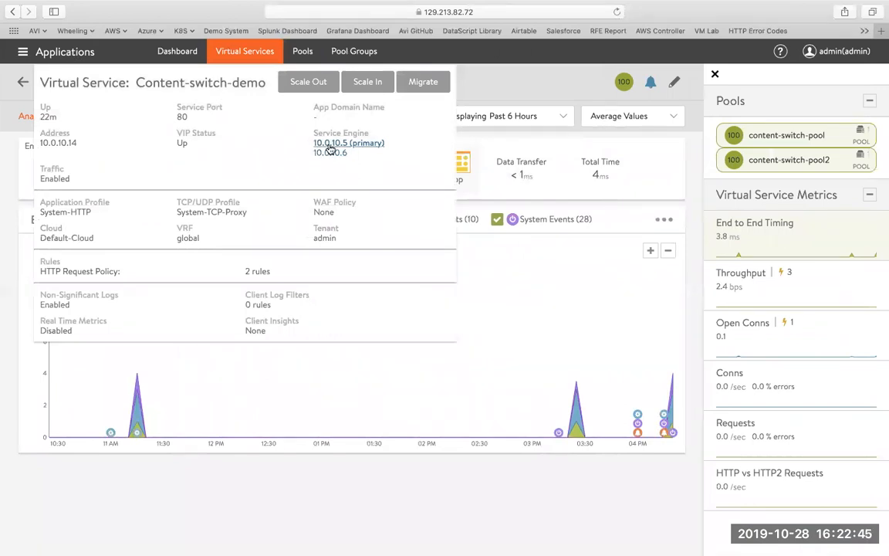